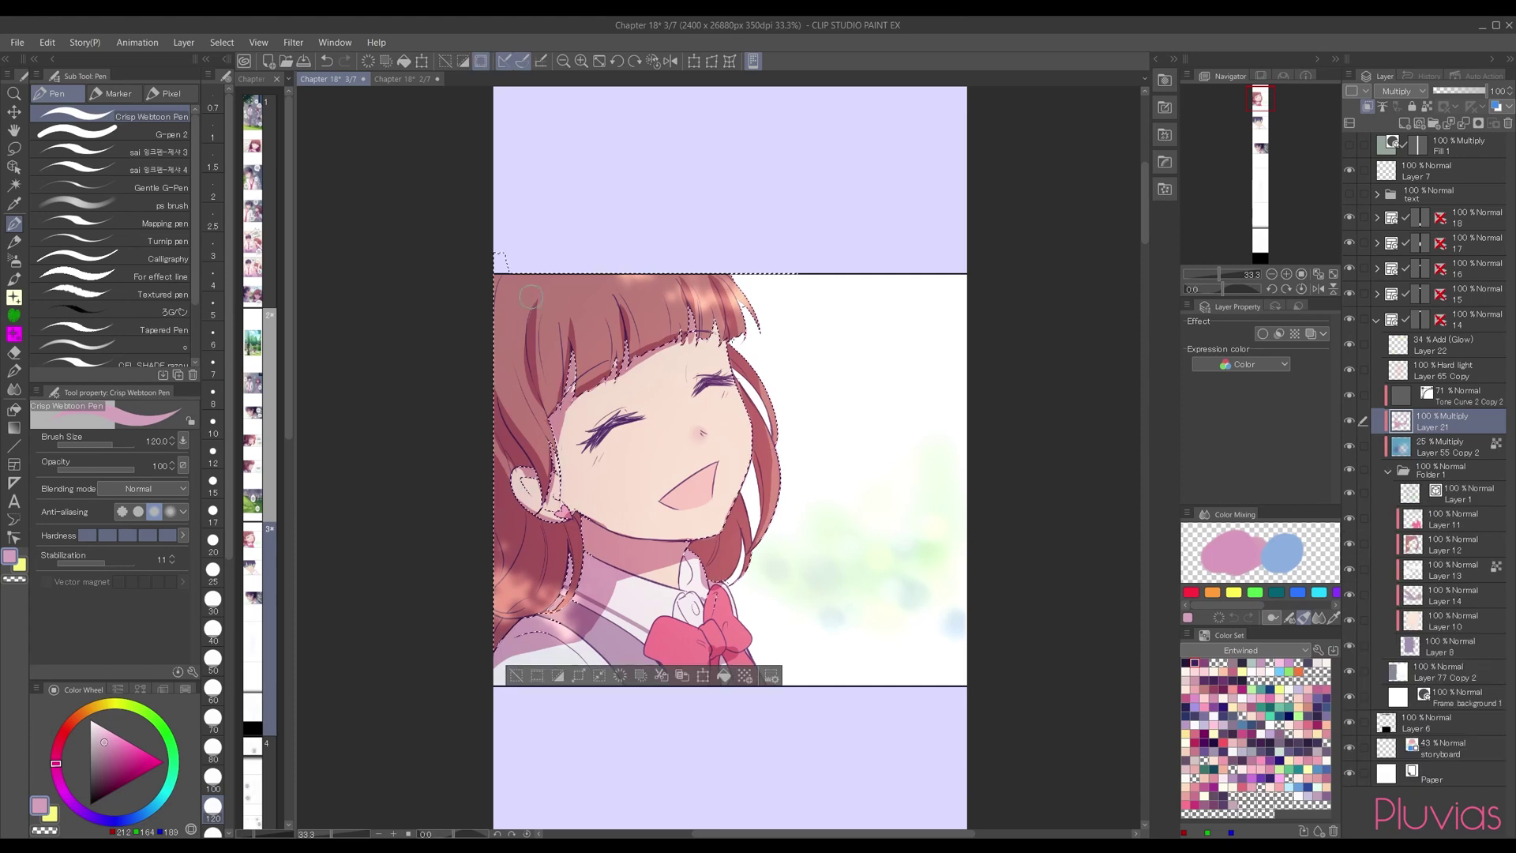
Step: Paint darker watercolour shading on the girl's left hair and set the brush size to 80
key("b")
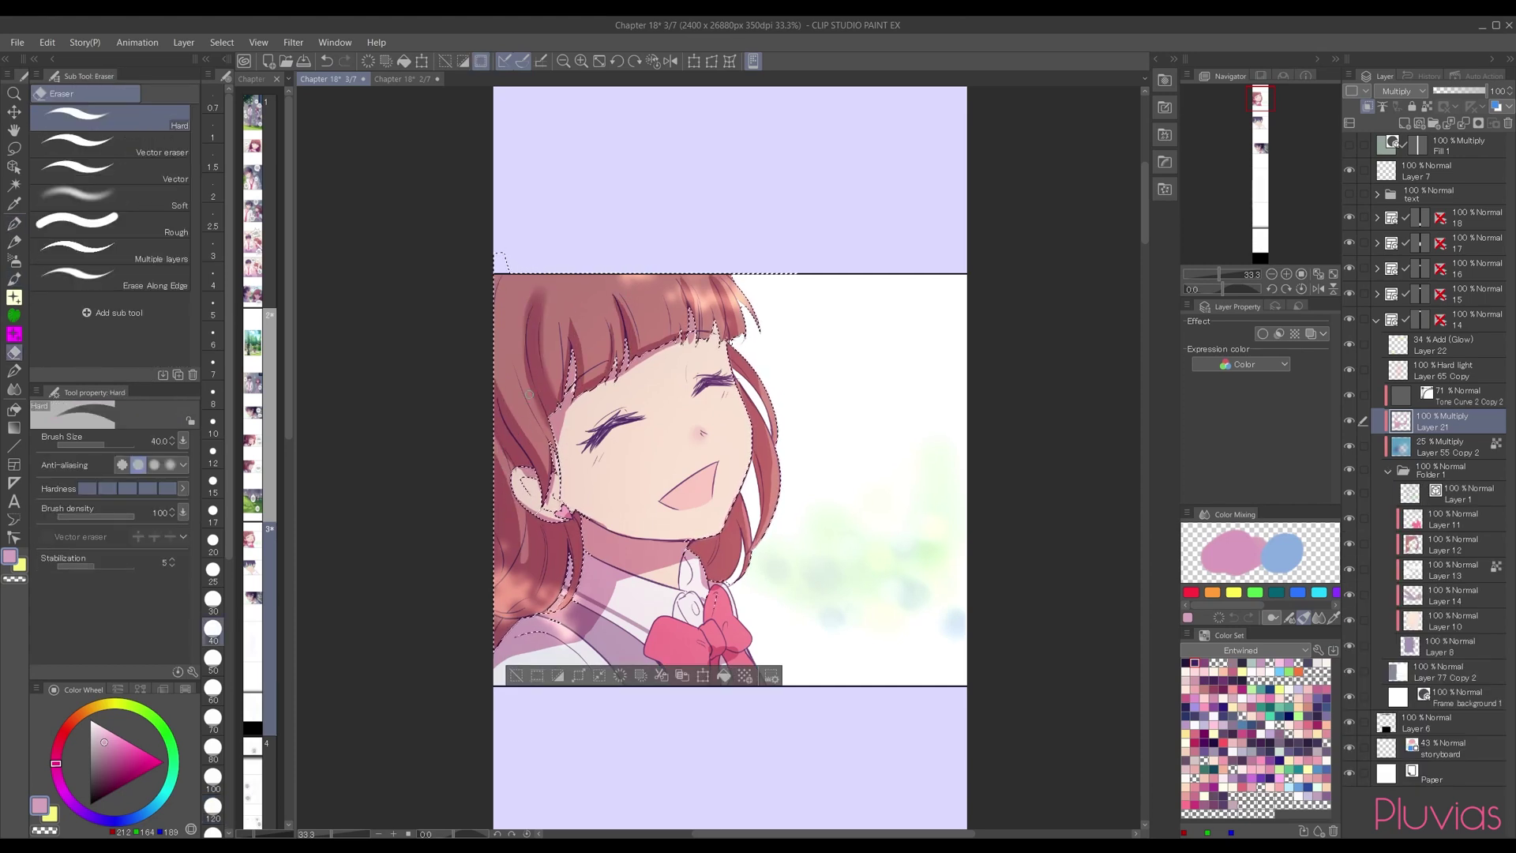
left_click_drag(530, 410, 565, 361)
left_click(150, 133)
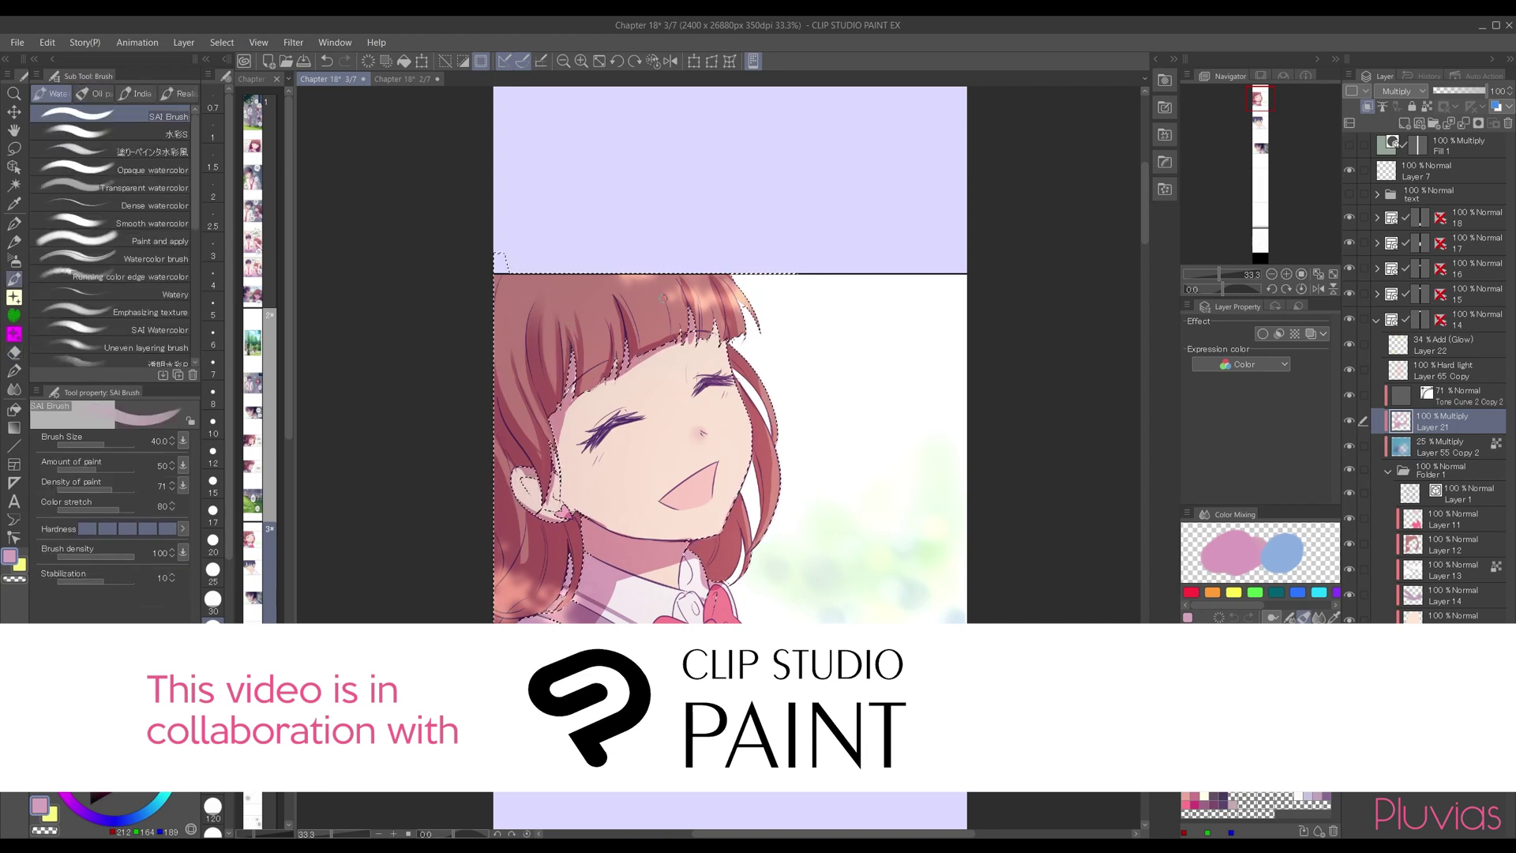
key("comma")
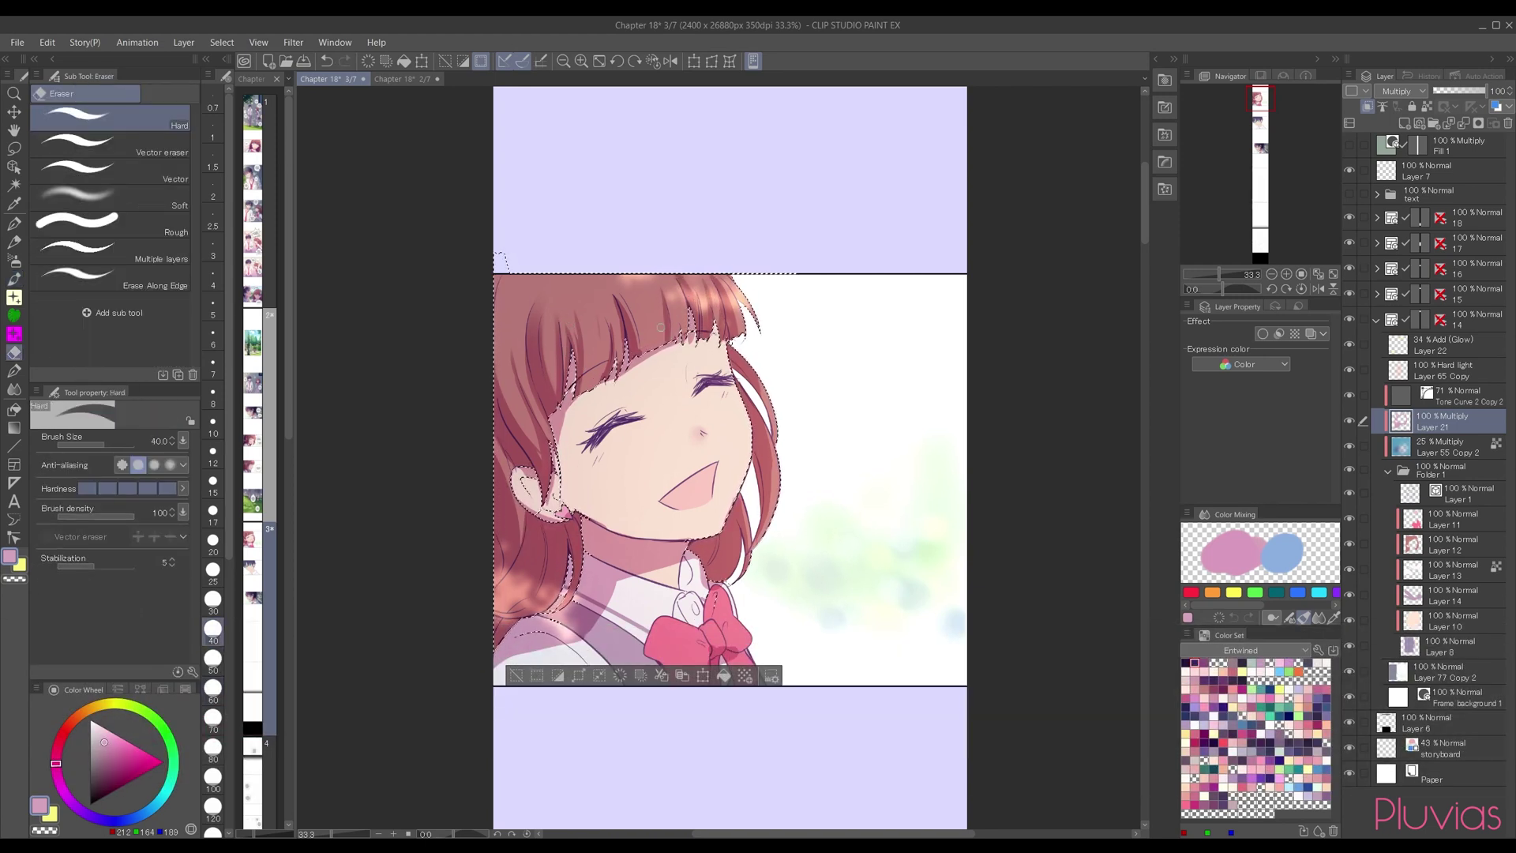
left_click_drag(667, 404, 679, 406)
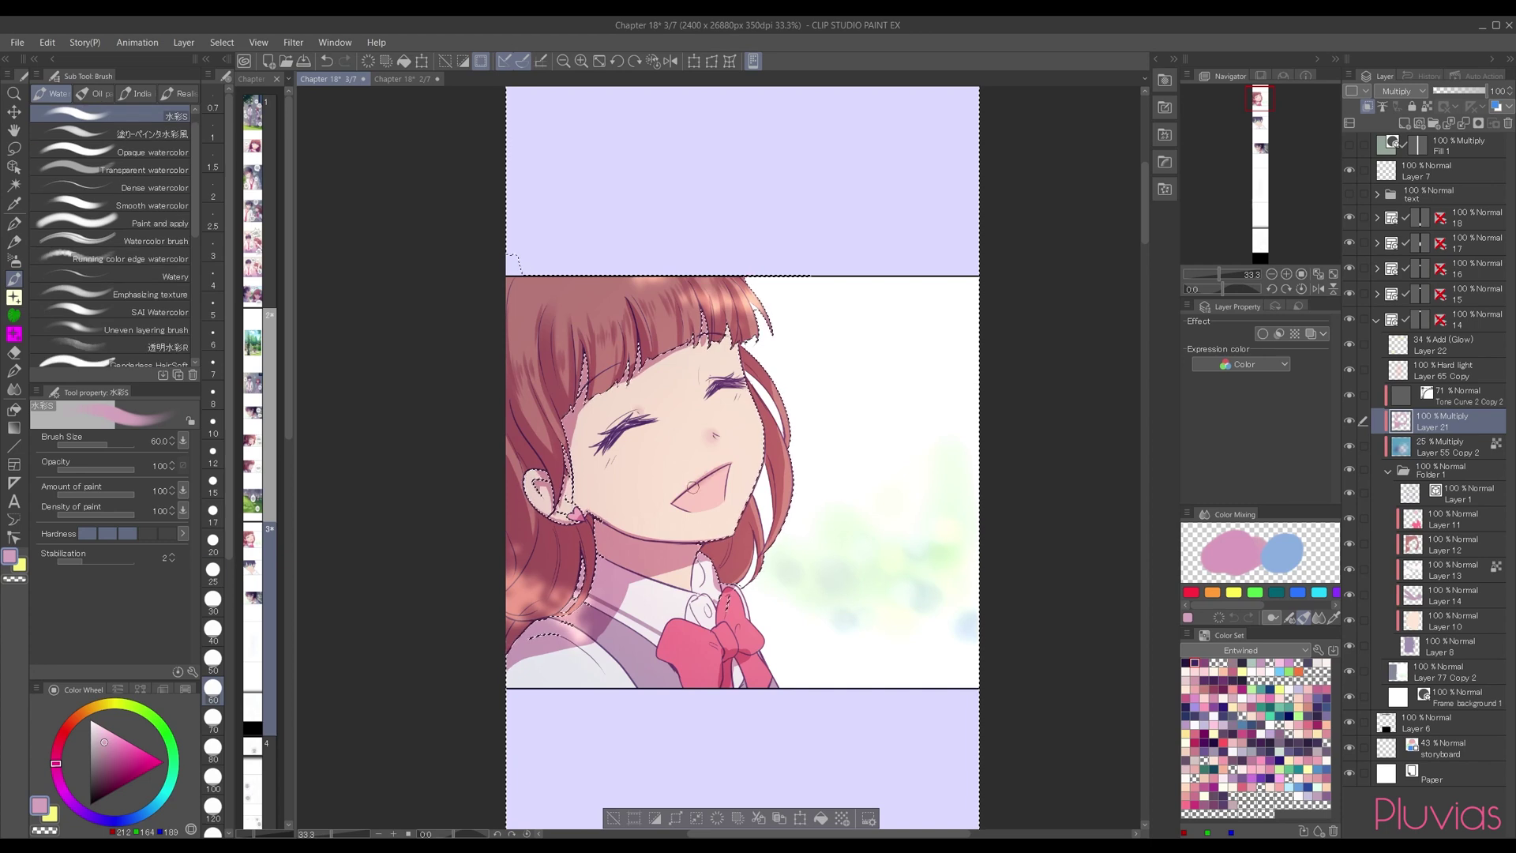
key("bracketright")
key("bracketright")
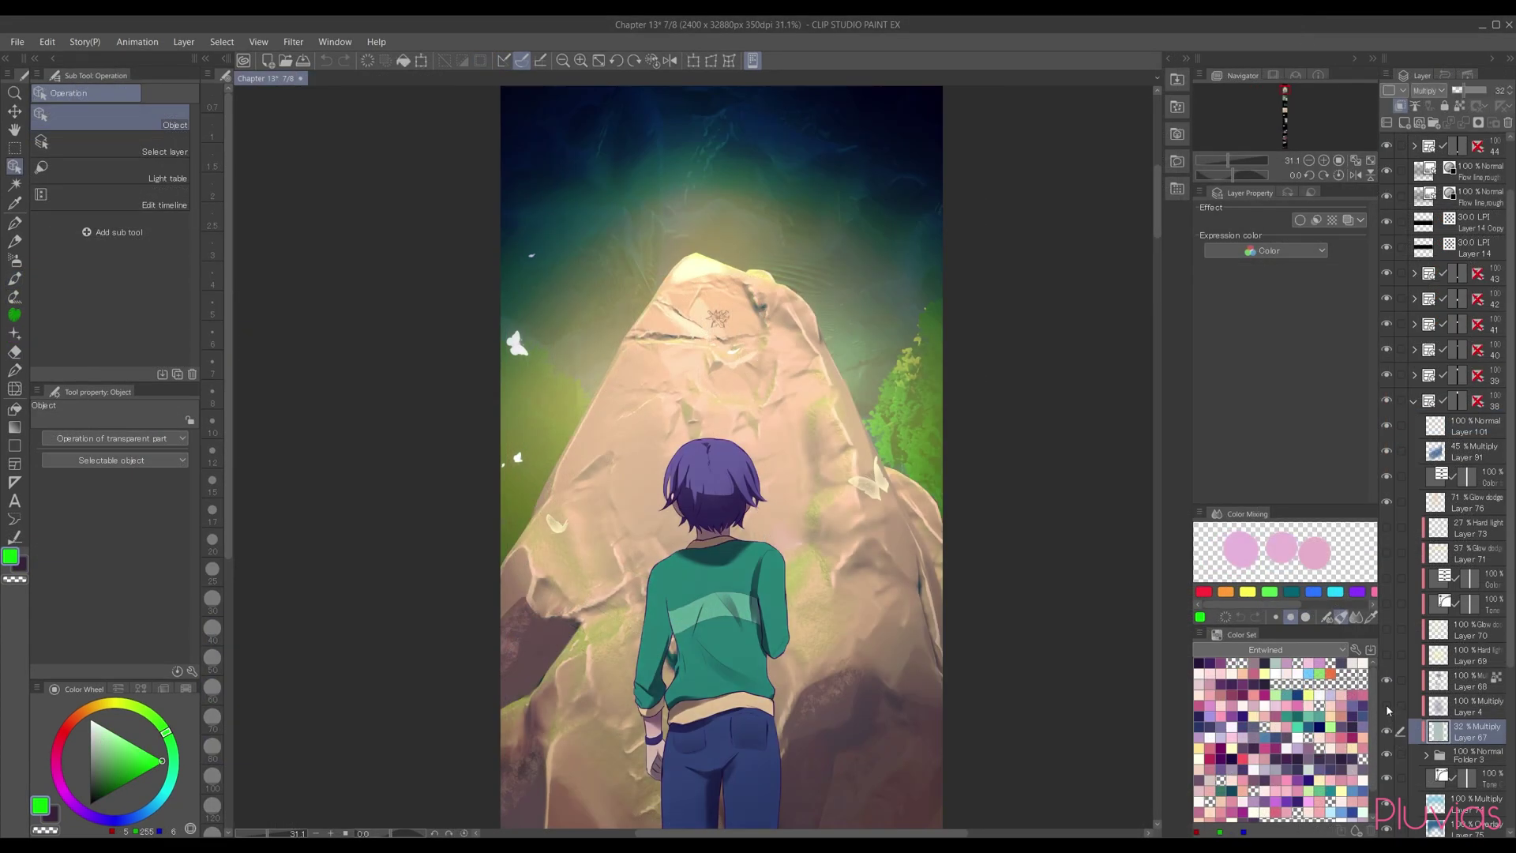
Step: Show the boy page's grading layers, including Layer 4, Layer 70, the lighting layers and Layer 93
left_click(1386, 705)
left_click(1386, 630)
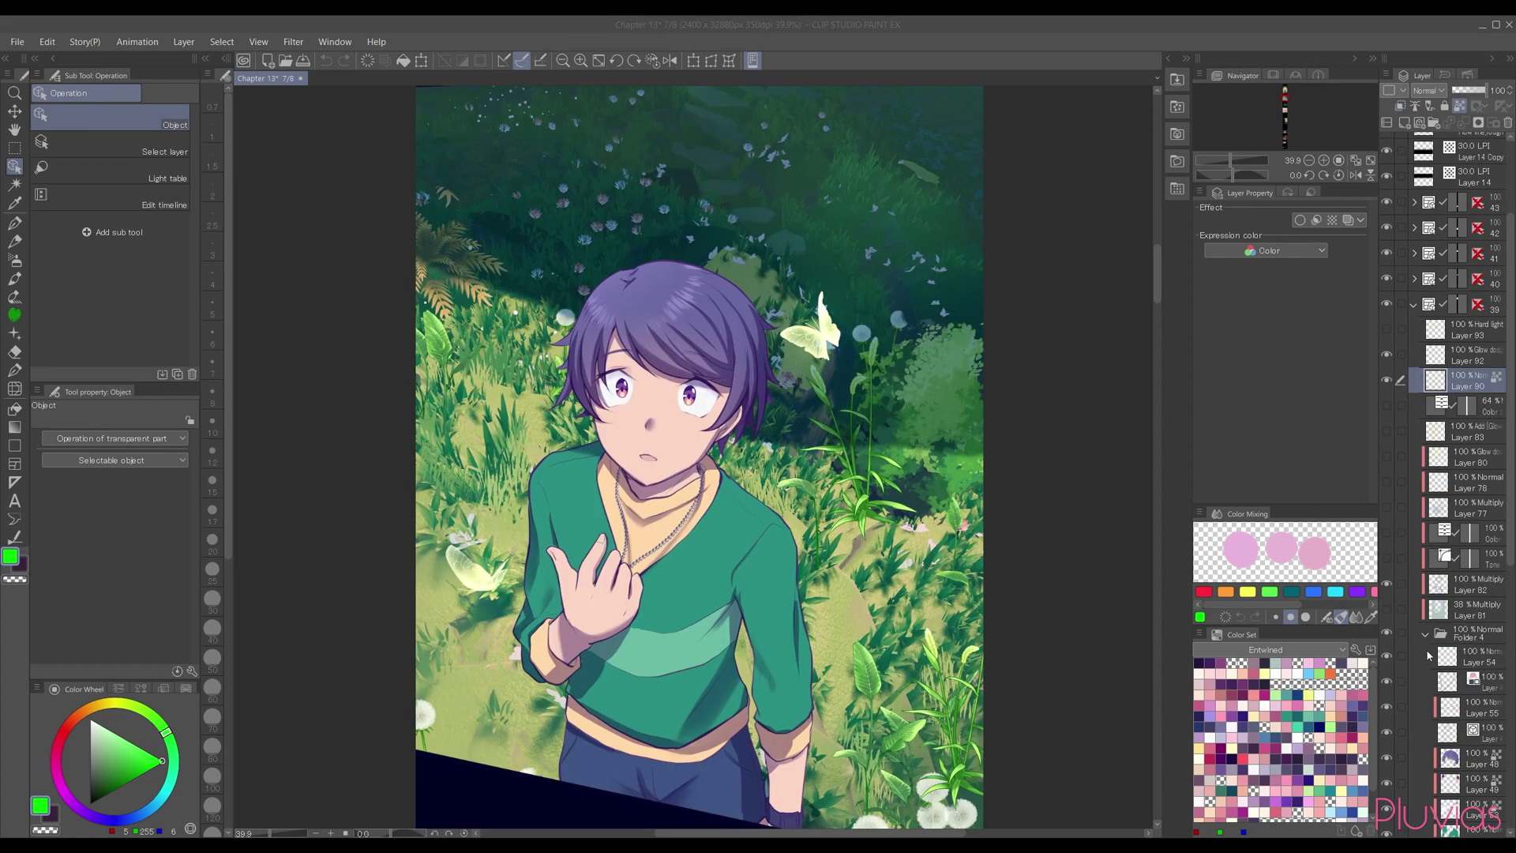
left_click(1387, 506)
left_click(1386, 481)
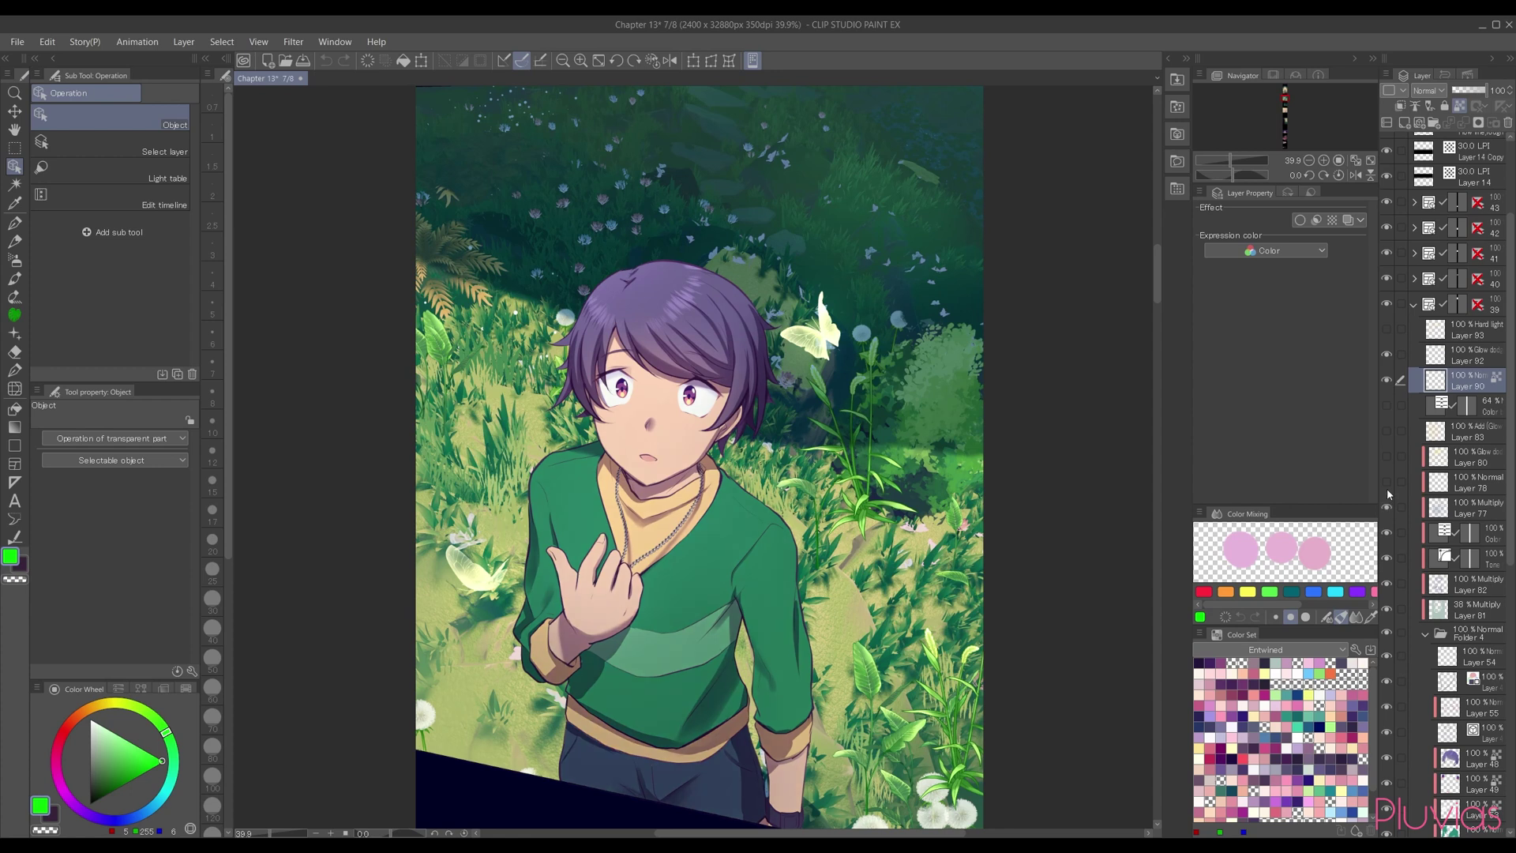
left_click(1386, 456)
left_click(1386, 430)
left_click(1387, 329)
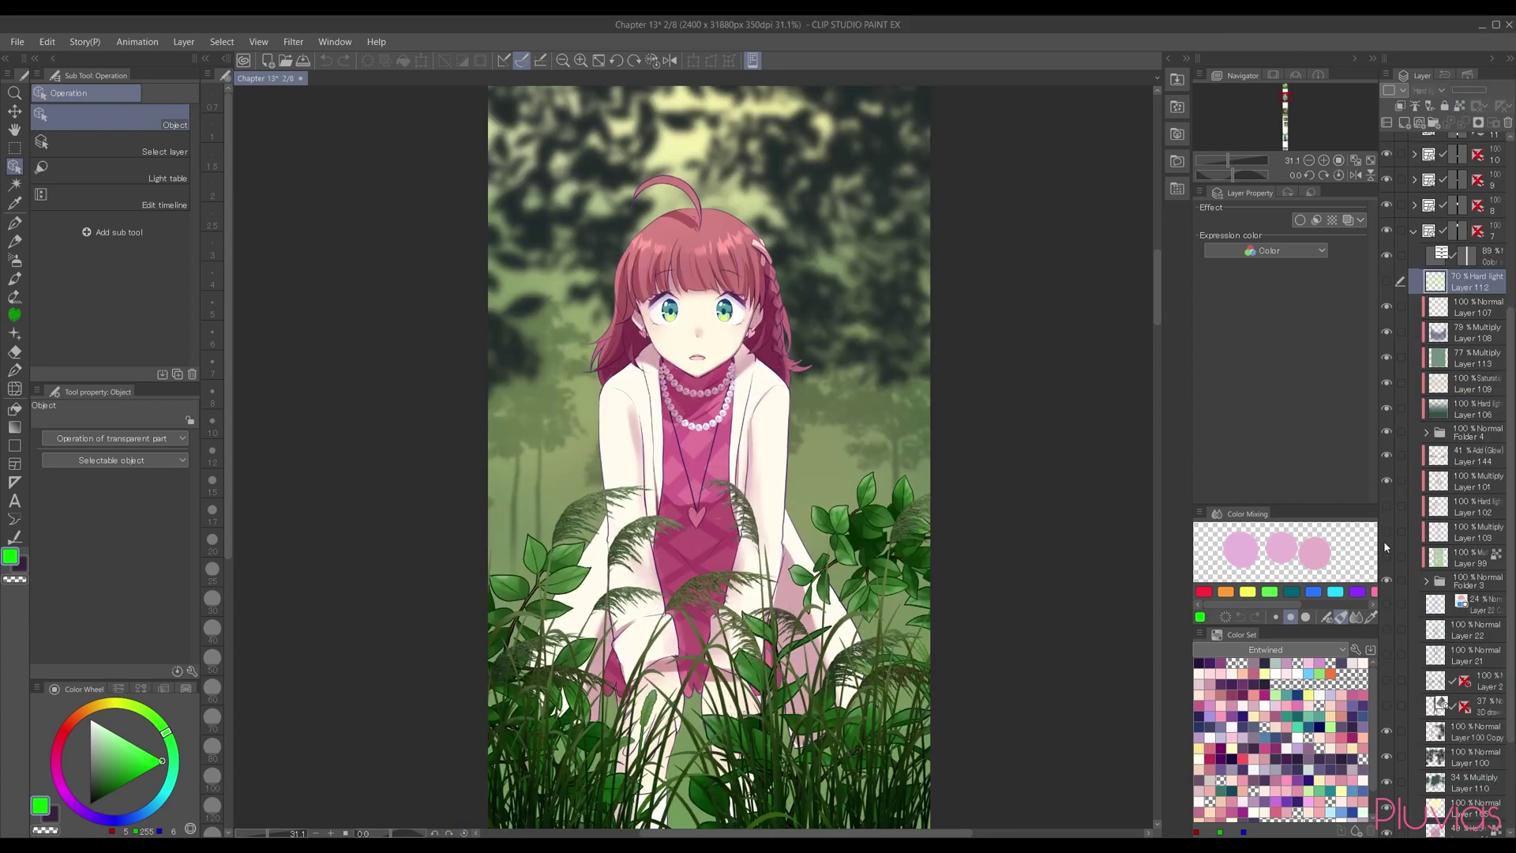
Step: Show the girl page's grading layers 99, 102 and 112
left_click(1388, 557)
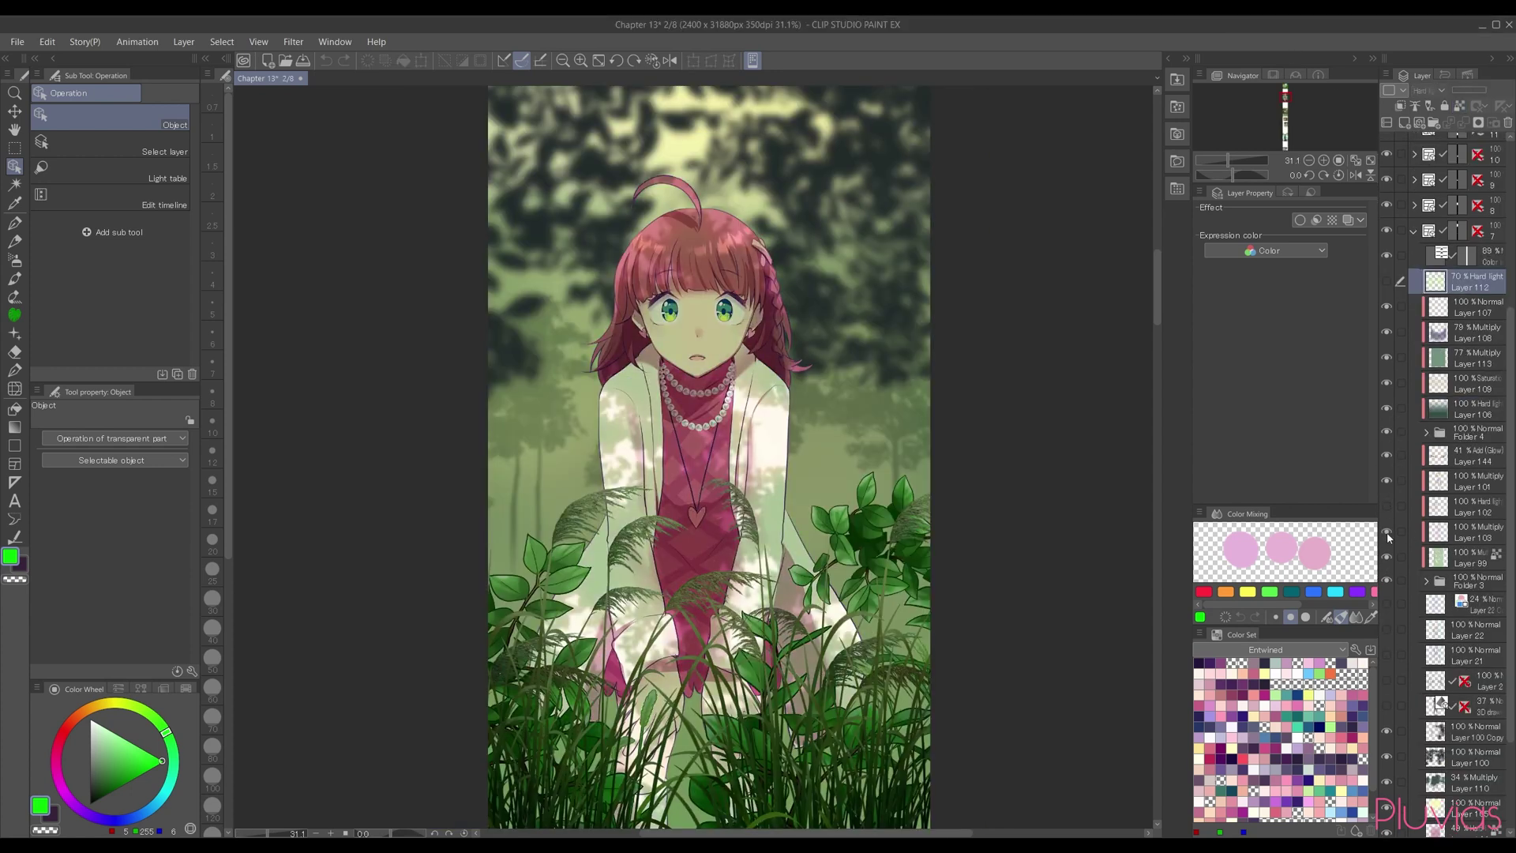
left_click(1386, 506)
left_click(1387, 285)
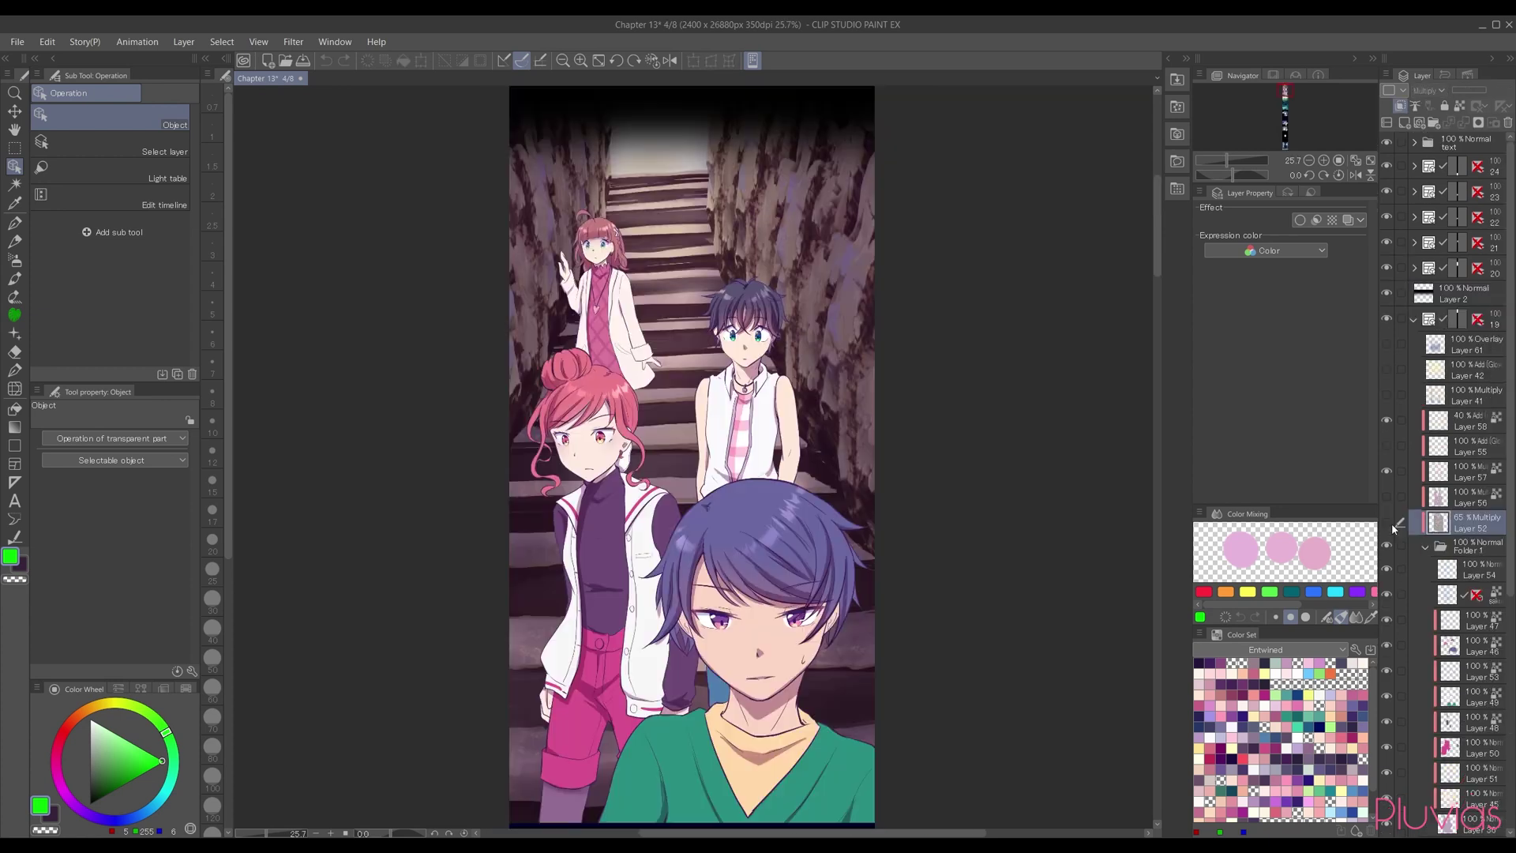
Step: Turn on the stairs page's grading layers, then the cliff page's blue tint and grading layers
left_click(1386, 448)
left_click(1386, 396)
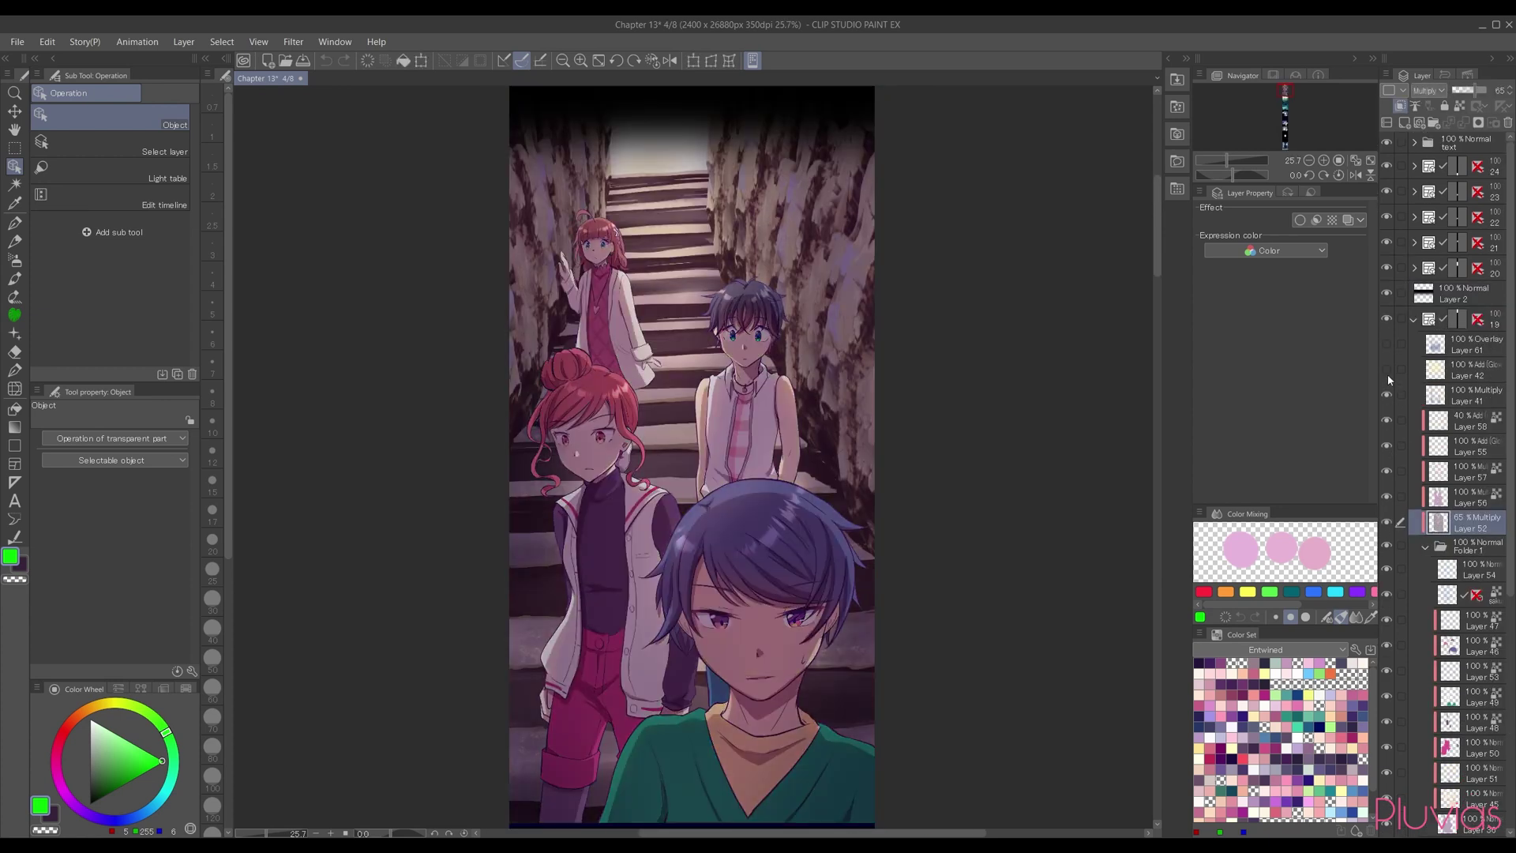
left_click(1386, 370)
left_click(1387, 346)
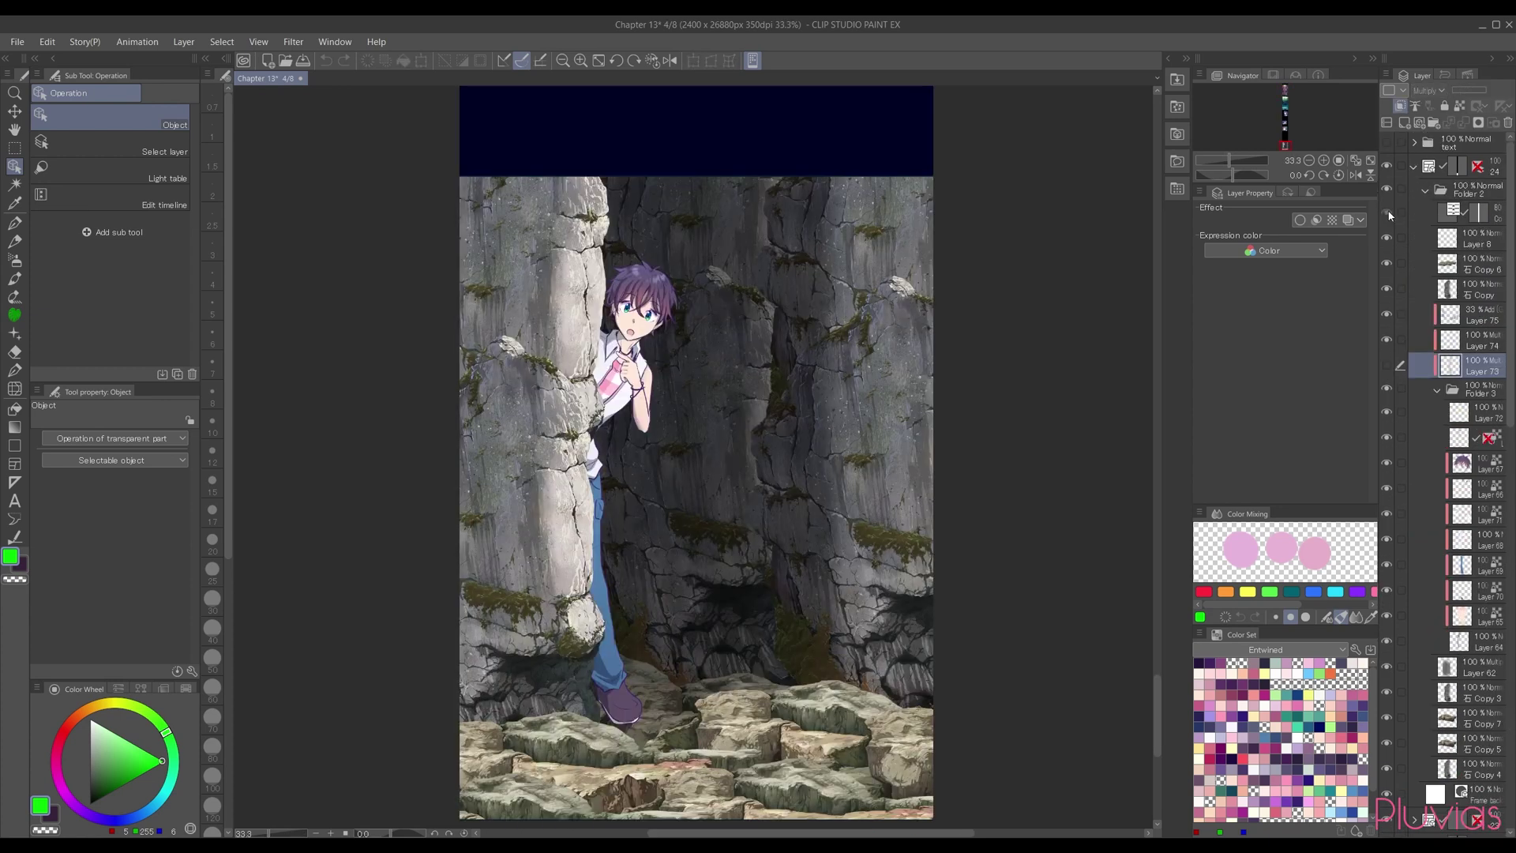
left_click(1386, 249)
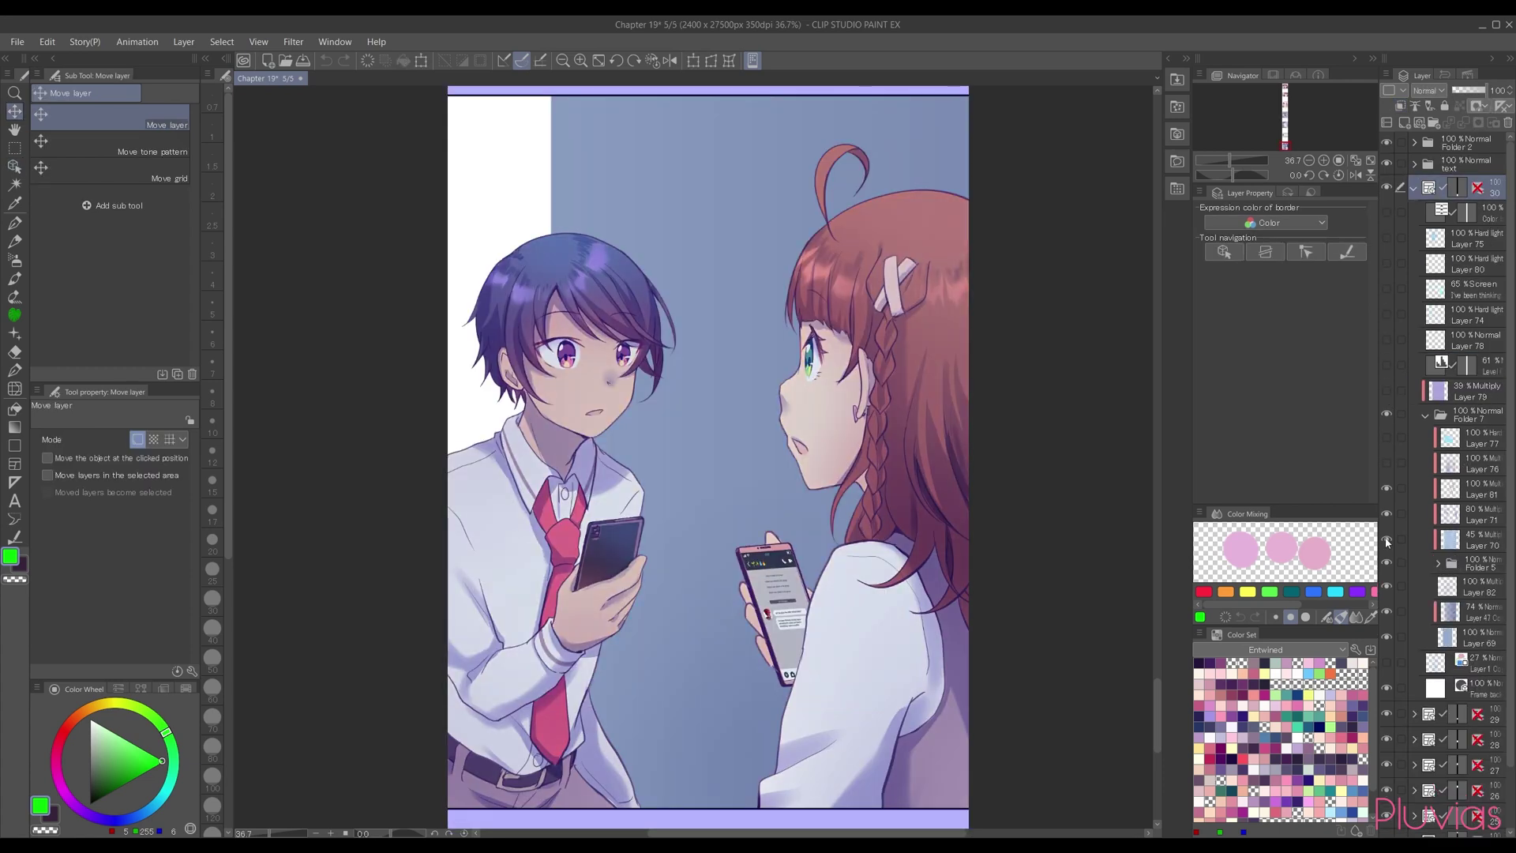
left_click_drag(1387, 542, 1388, 210)
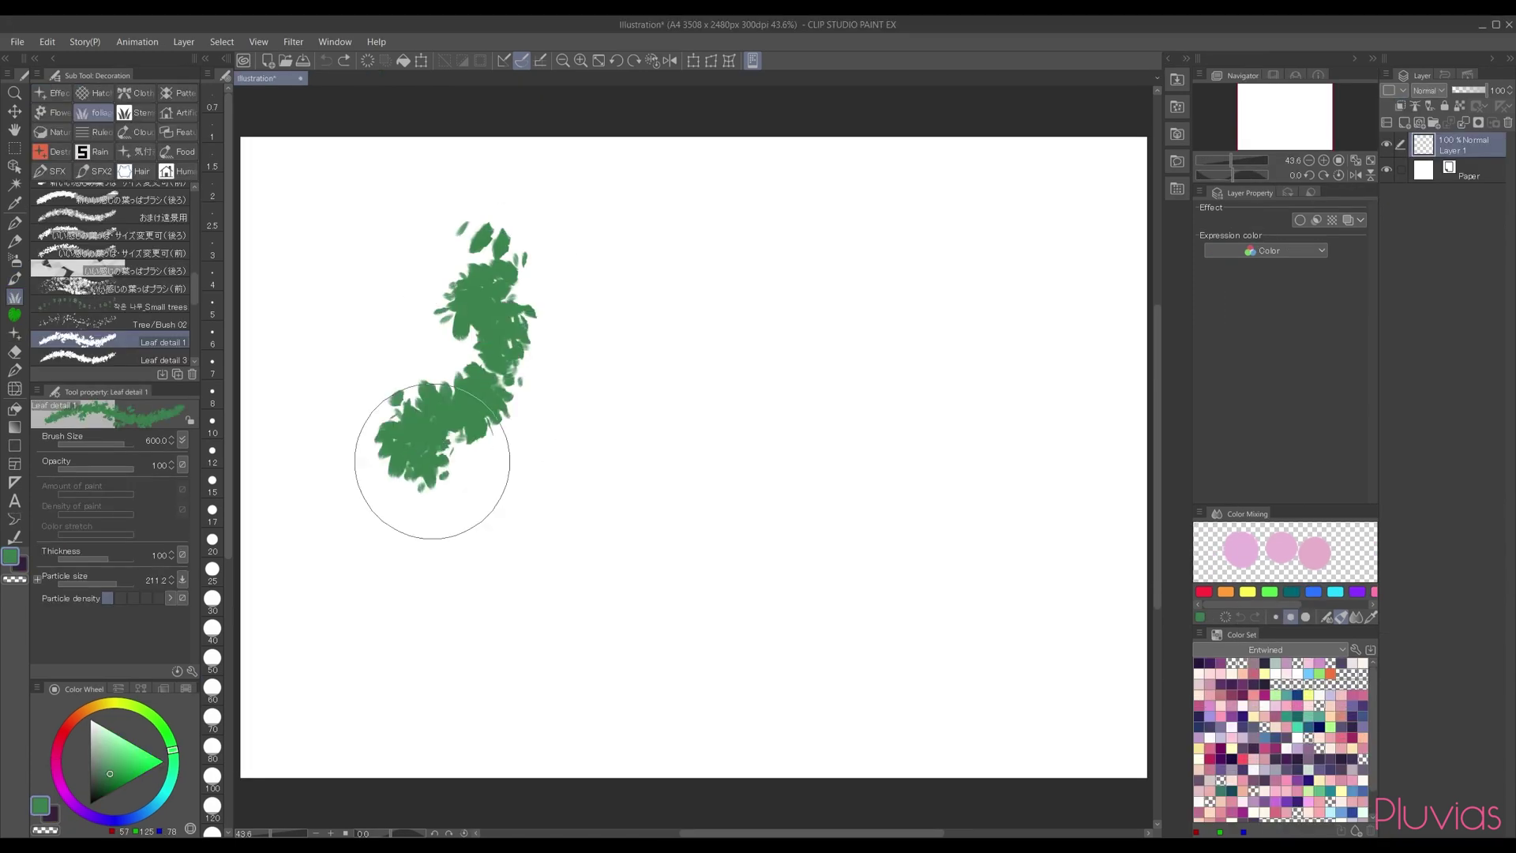
Step: Paint a green foliage clump and trees, and add grass block-in strokes at lower left
mouse_move(433, 474)
left_mouse_down()
mouse_move(423, 339)
mouse_move(389, 458)
left_mouse_up()
left_click_drag(710, 537, 811, 537)
mouse_move(324, 624)
left_mouse_down()
mouse_move(460, 626)
mouse_move(401, 638)
mouse_move(447, 654)
mouse_move(300, 667)
mouse_move(517, 682)
mouse_move(285, 698)
mouse_move(366, 666)
mouse_move(481, 664)
mouse_move(298, 693)
mouse_move(364, 707)
mouse_move(422, 702)
mouse_move(285, 662)
left_mouse_up()
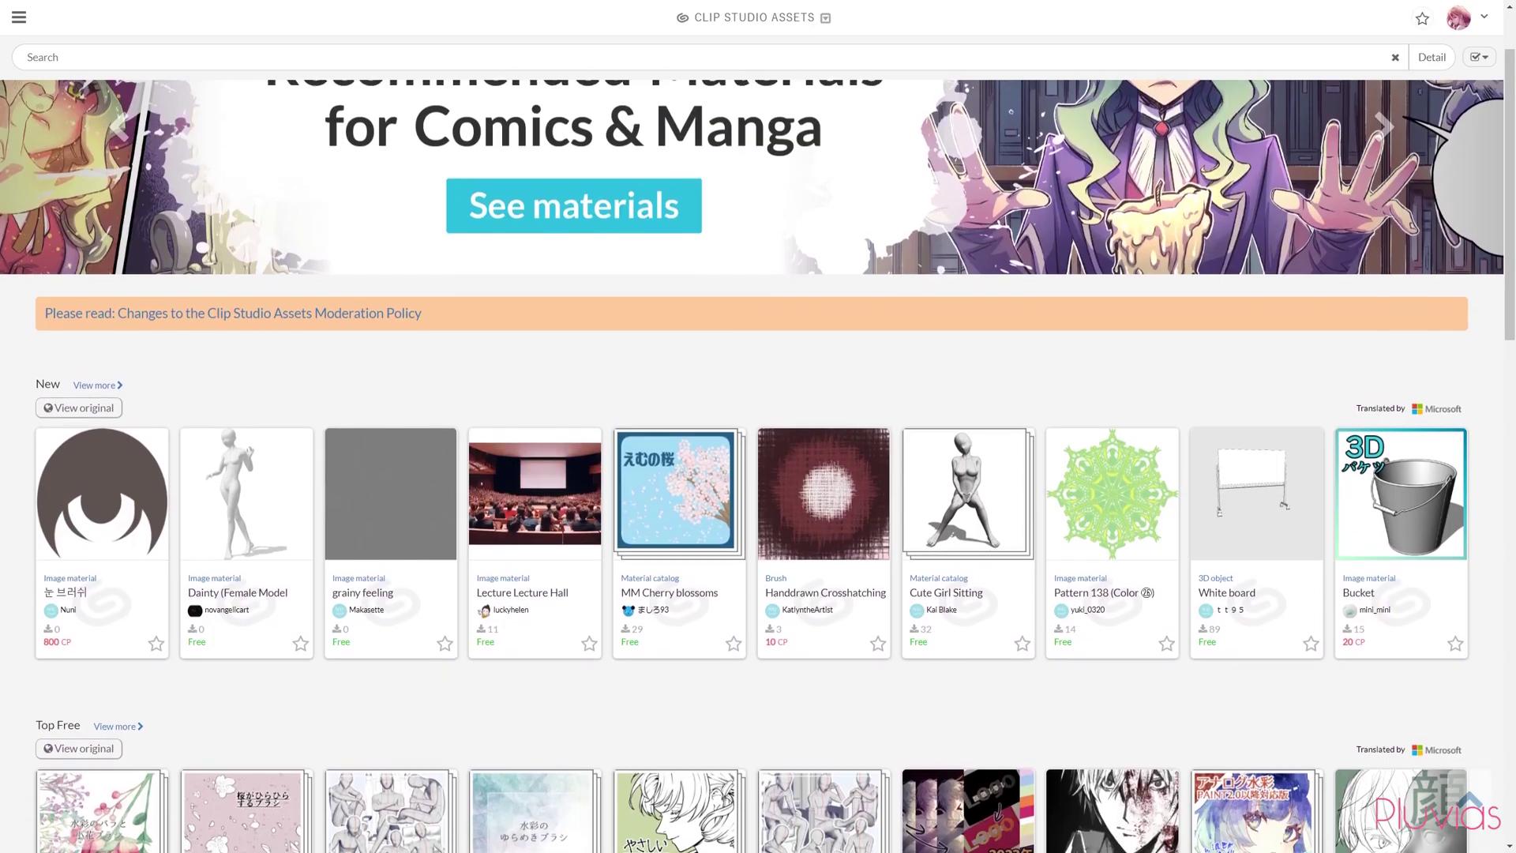
Step: Scroll through the Tree/Bush set 02 Update 01 asset page to view its tree painting examples
scroll(757, 442, "down", 1)
scroll(758, 442, "down", 2)
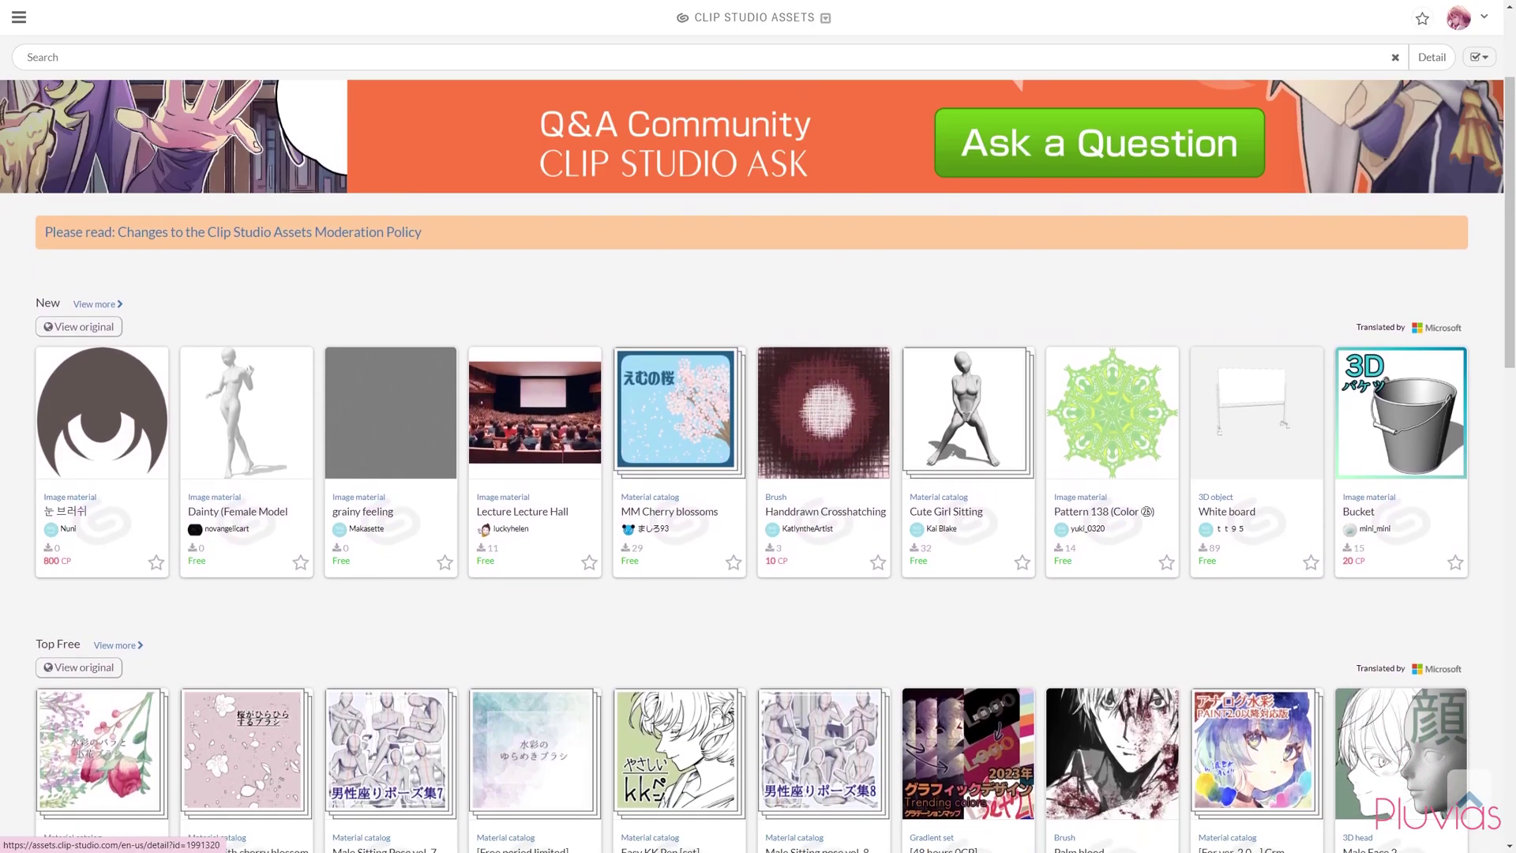
scroll(758, 442, "down", 2)
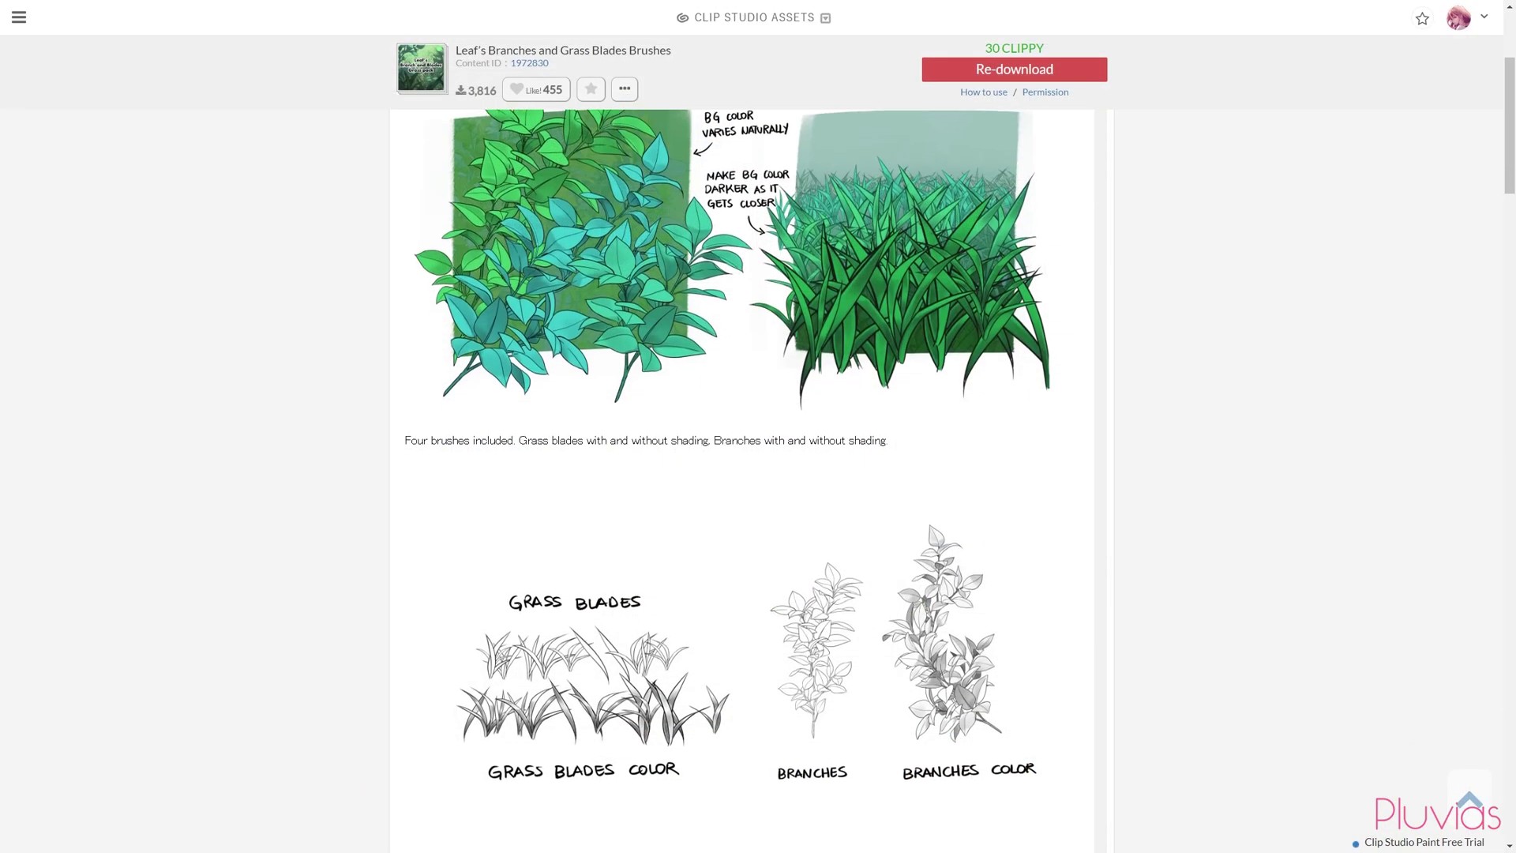
scroll(758, 442, "down", 2)
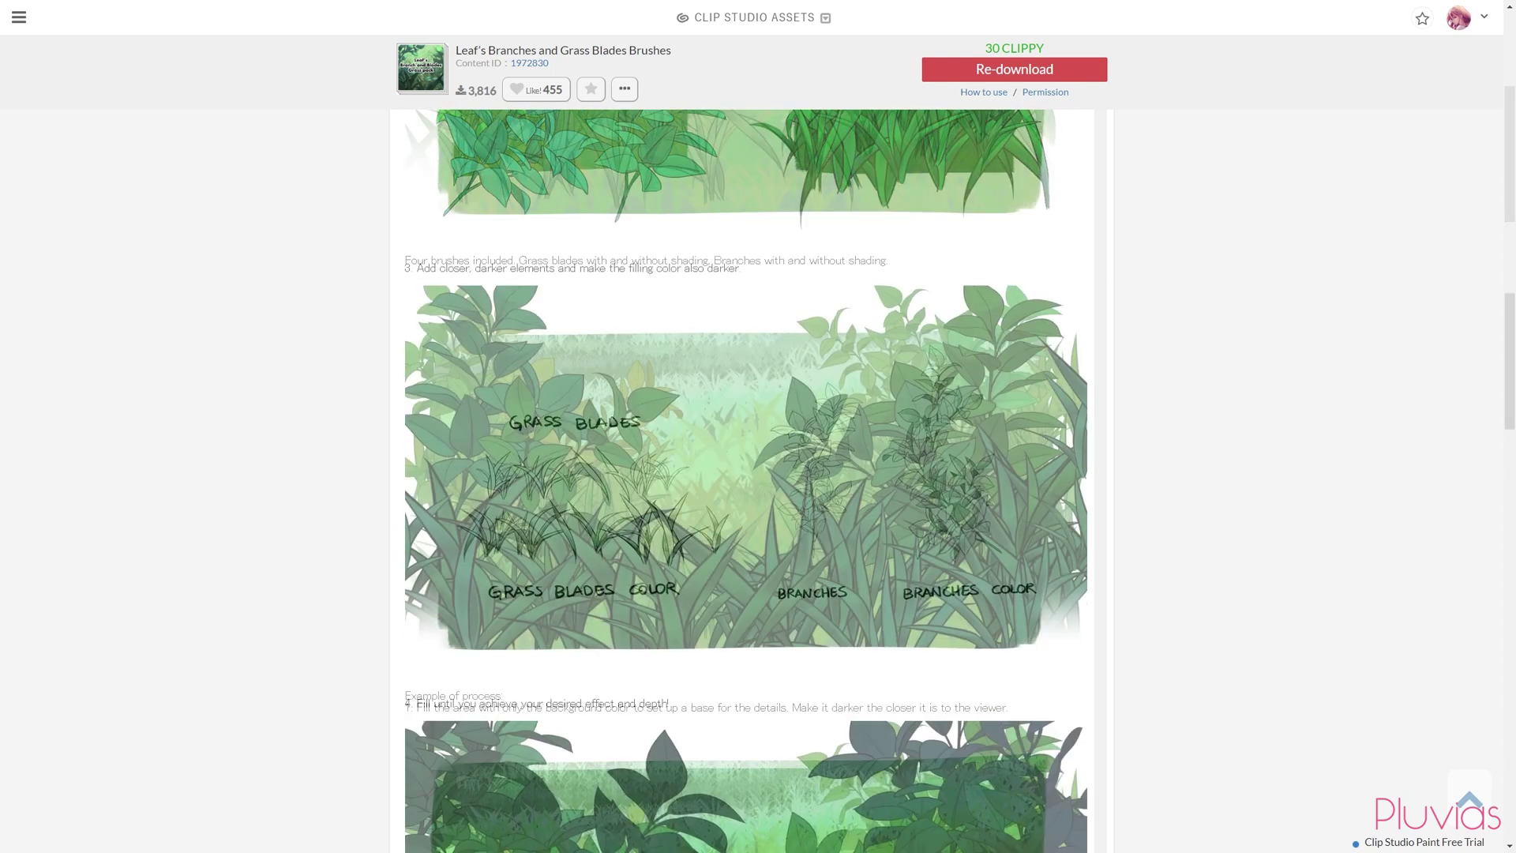
scroll(758, 442, "down", 2)
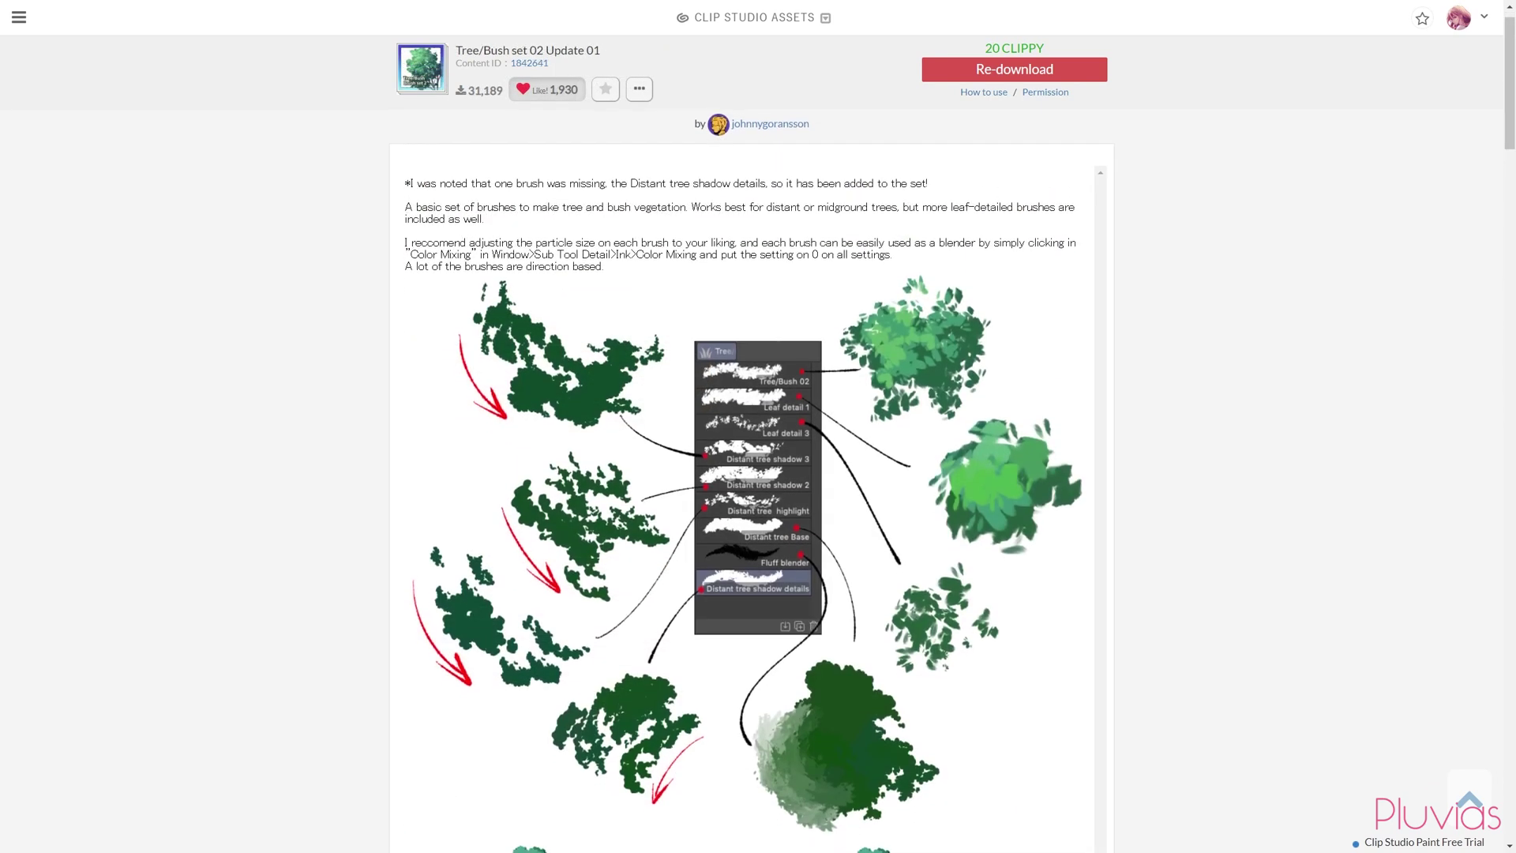
scroll(758, 442, "down", 3)
scroll(758, 442, "down", 5)
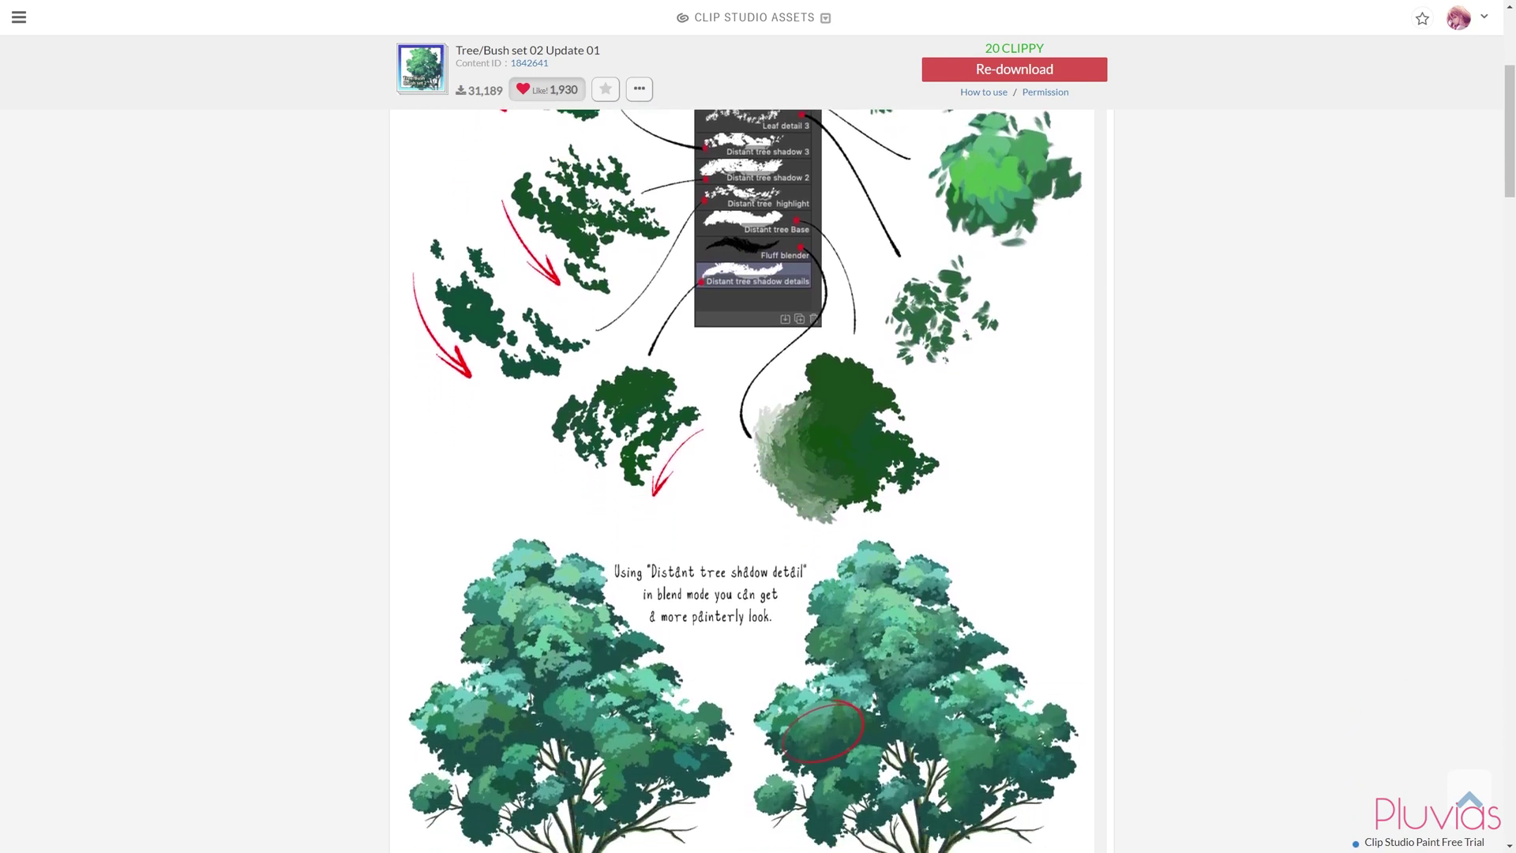
scroll(758, 442, "down", 2)
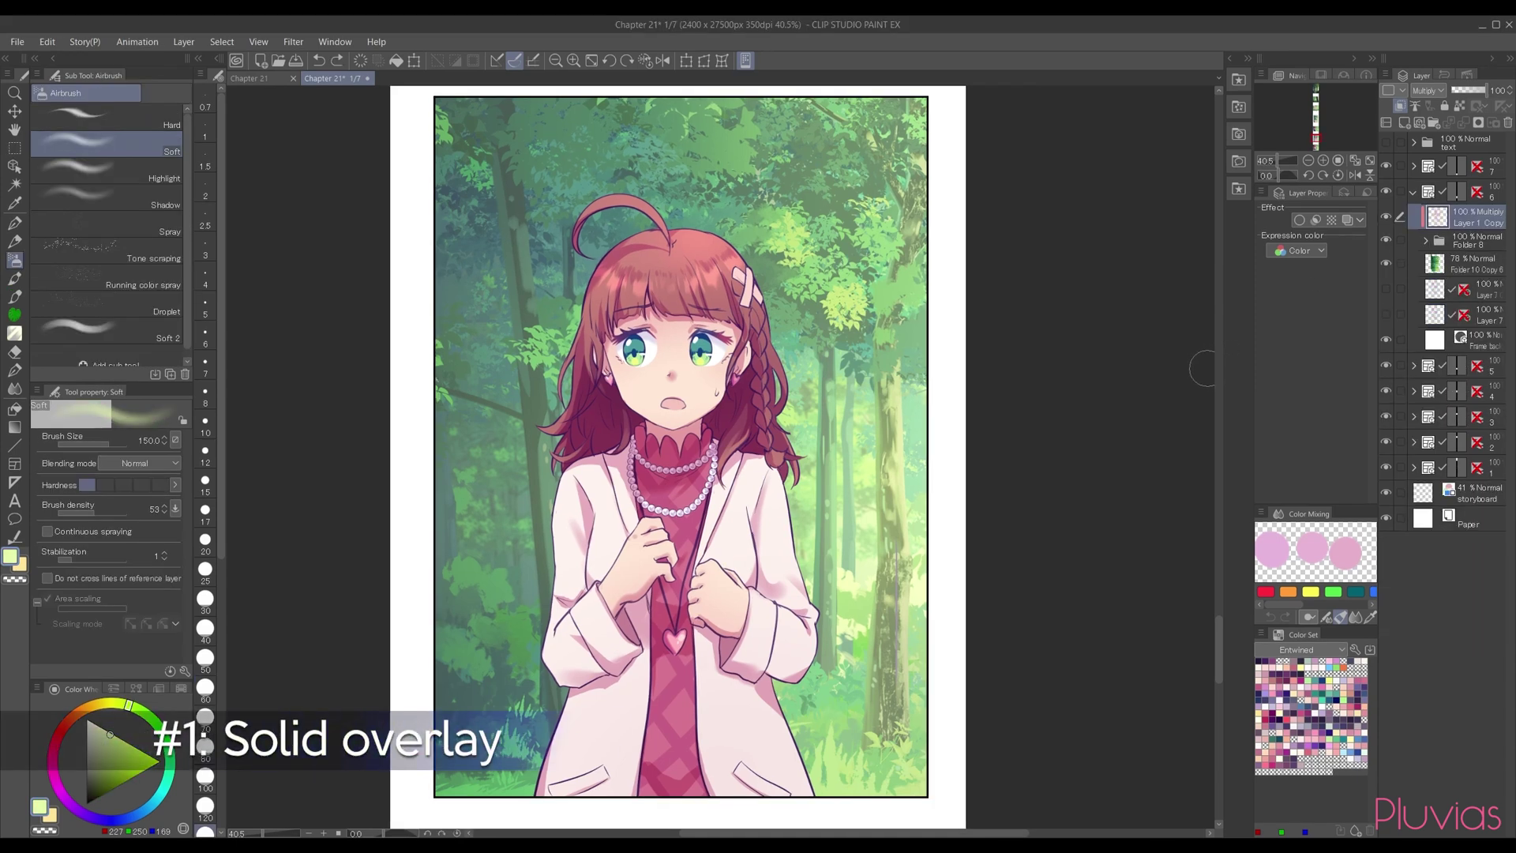
Step: Add a new layer clipped to the girl and fill a rectangle over her with sampled pale green
left_click(1405, 124)
left_click(1401, 107)
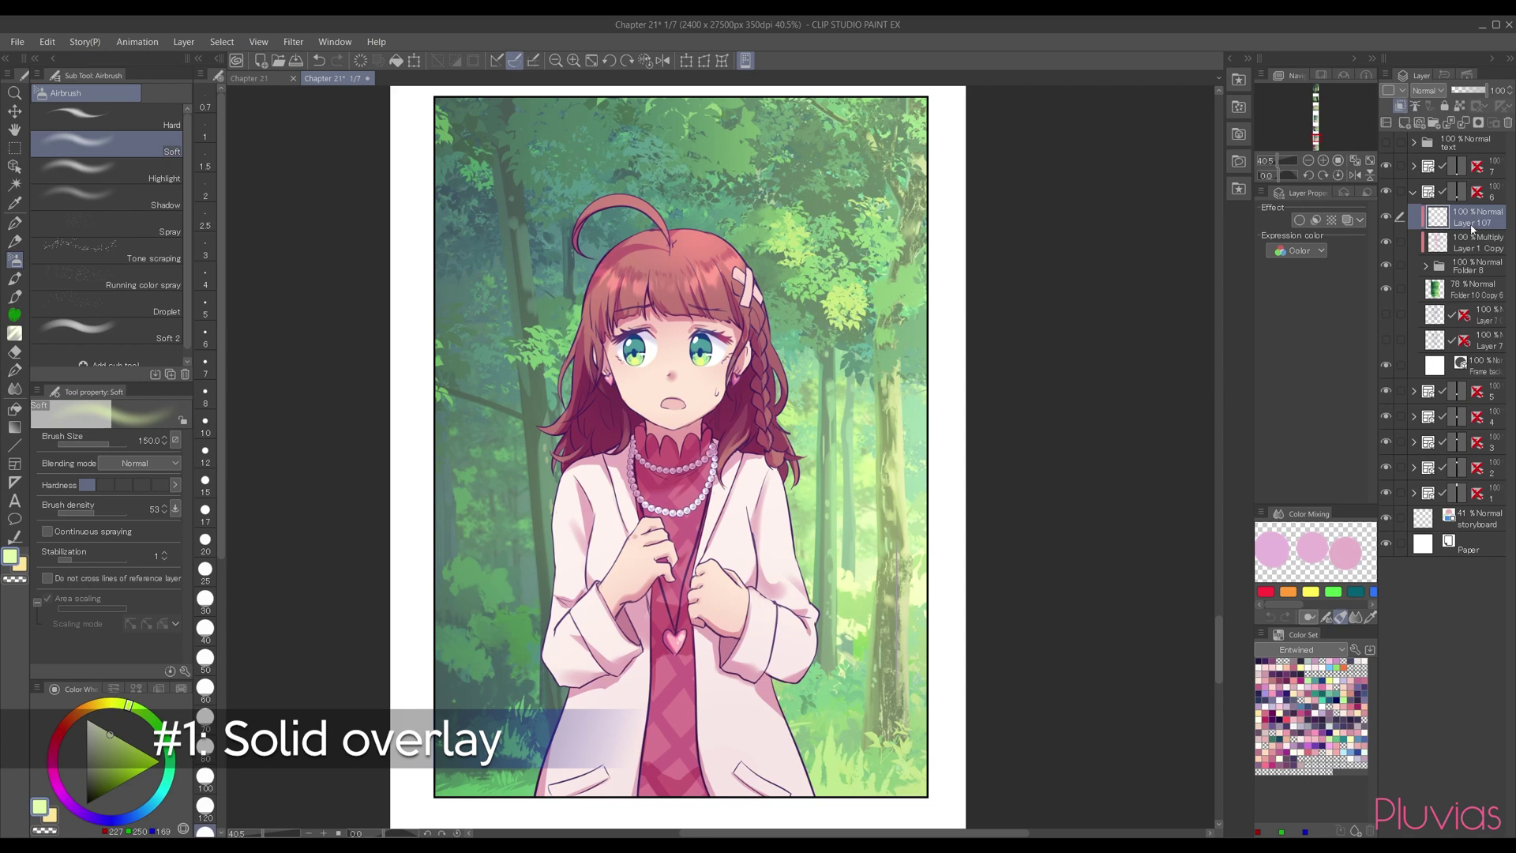
left_click(815, 358, "alt")
left_click(14, 147)
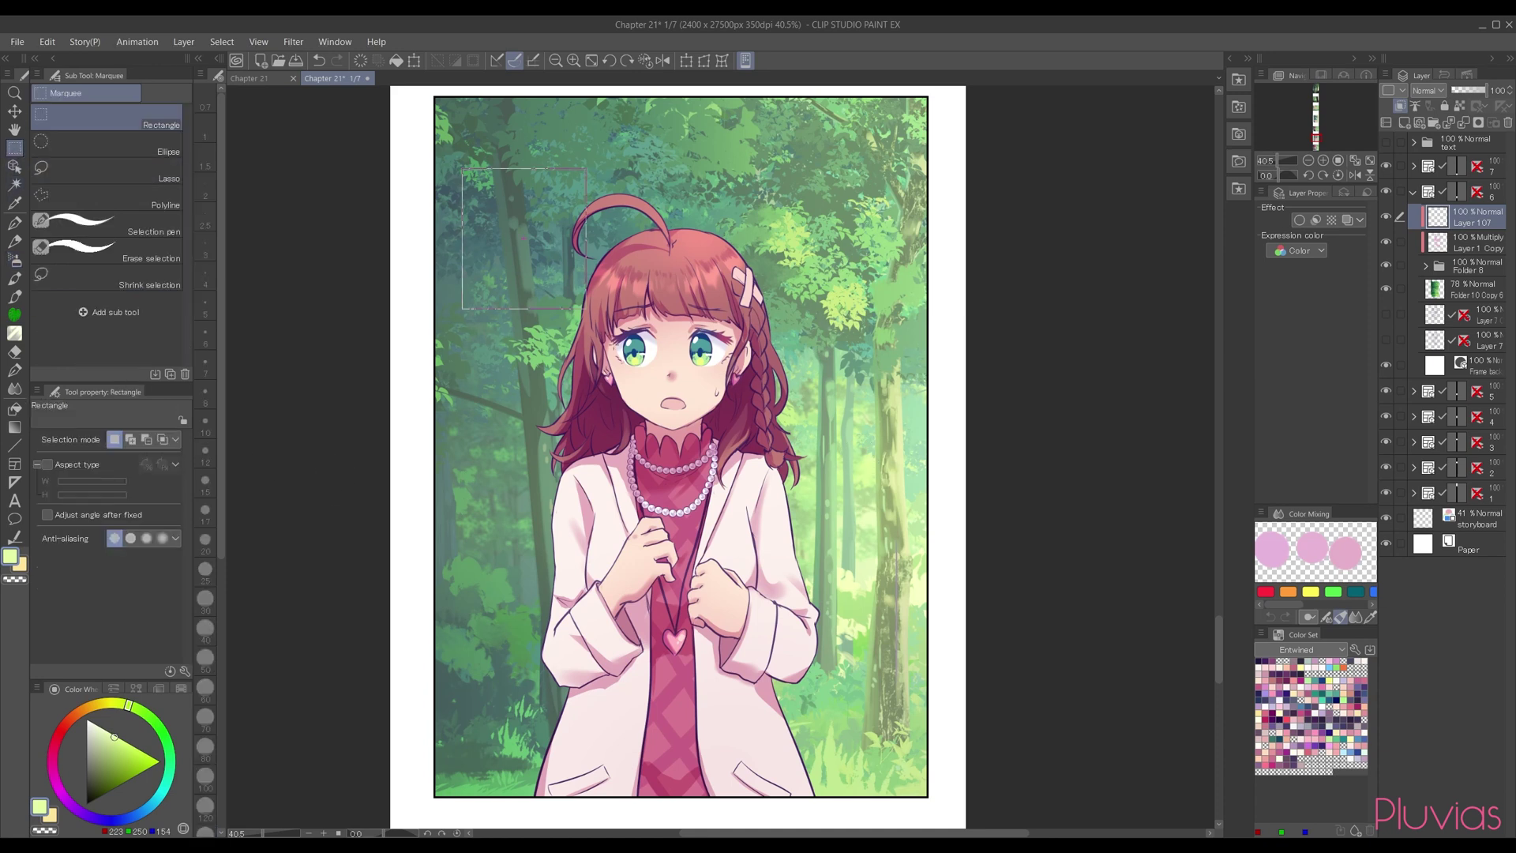
left_click_drag(496, 205, 853, 812)
left_click(48, 41)
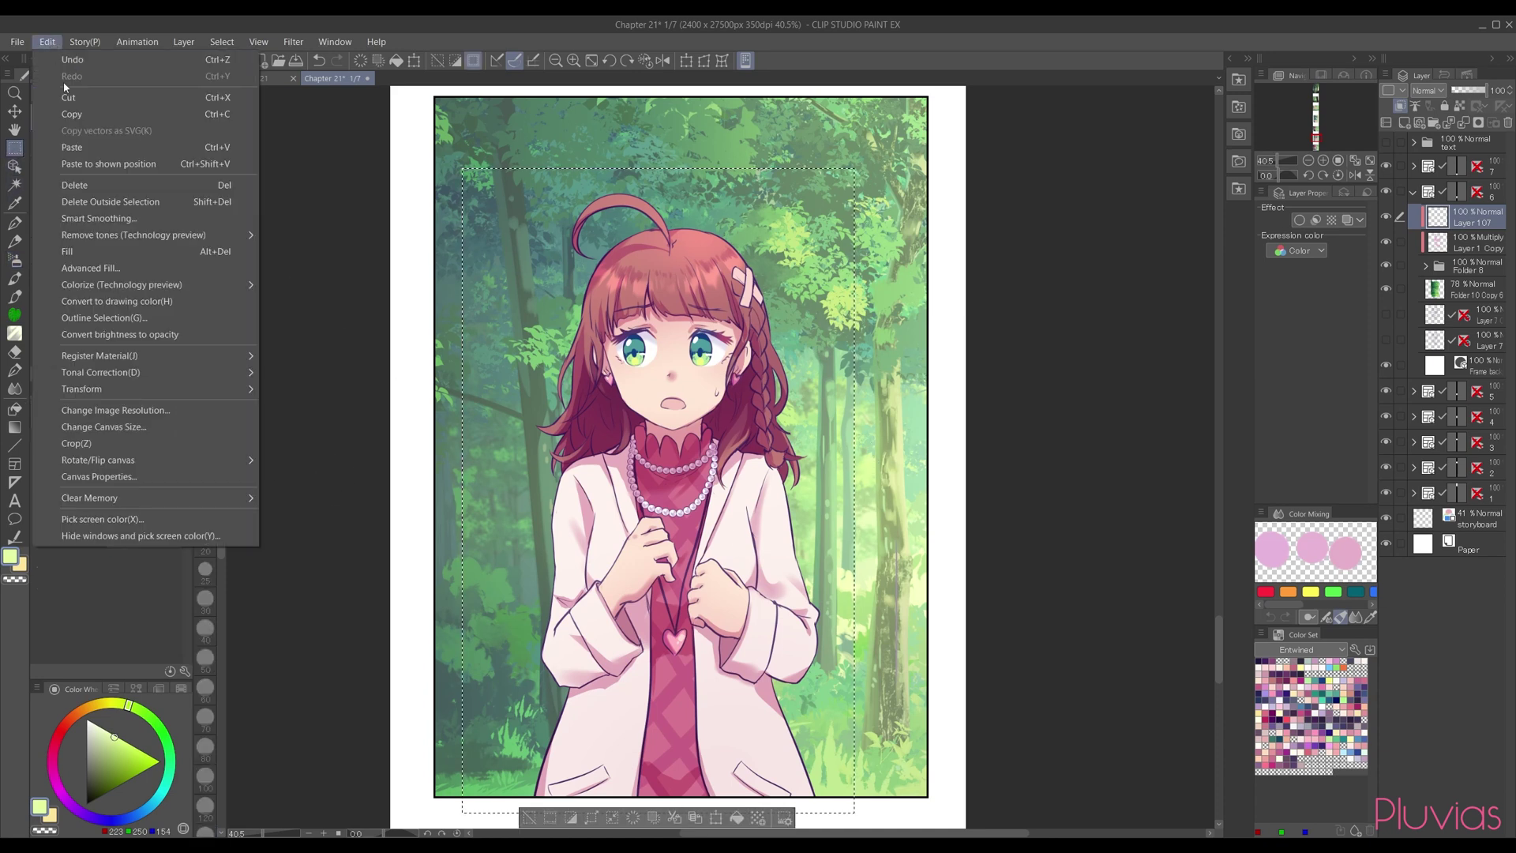
left_click(137, 250)
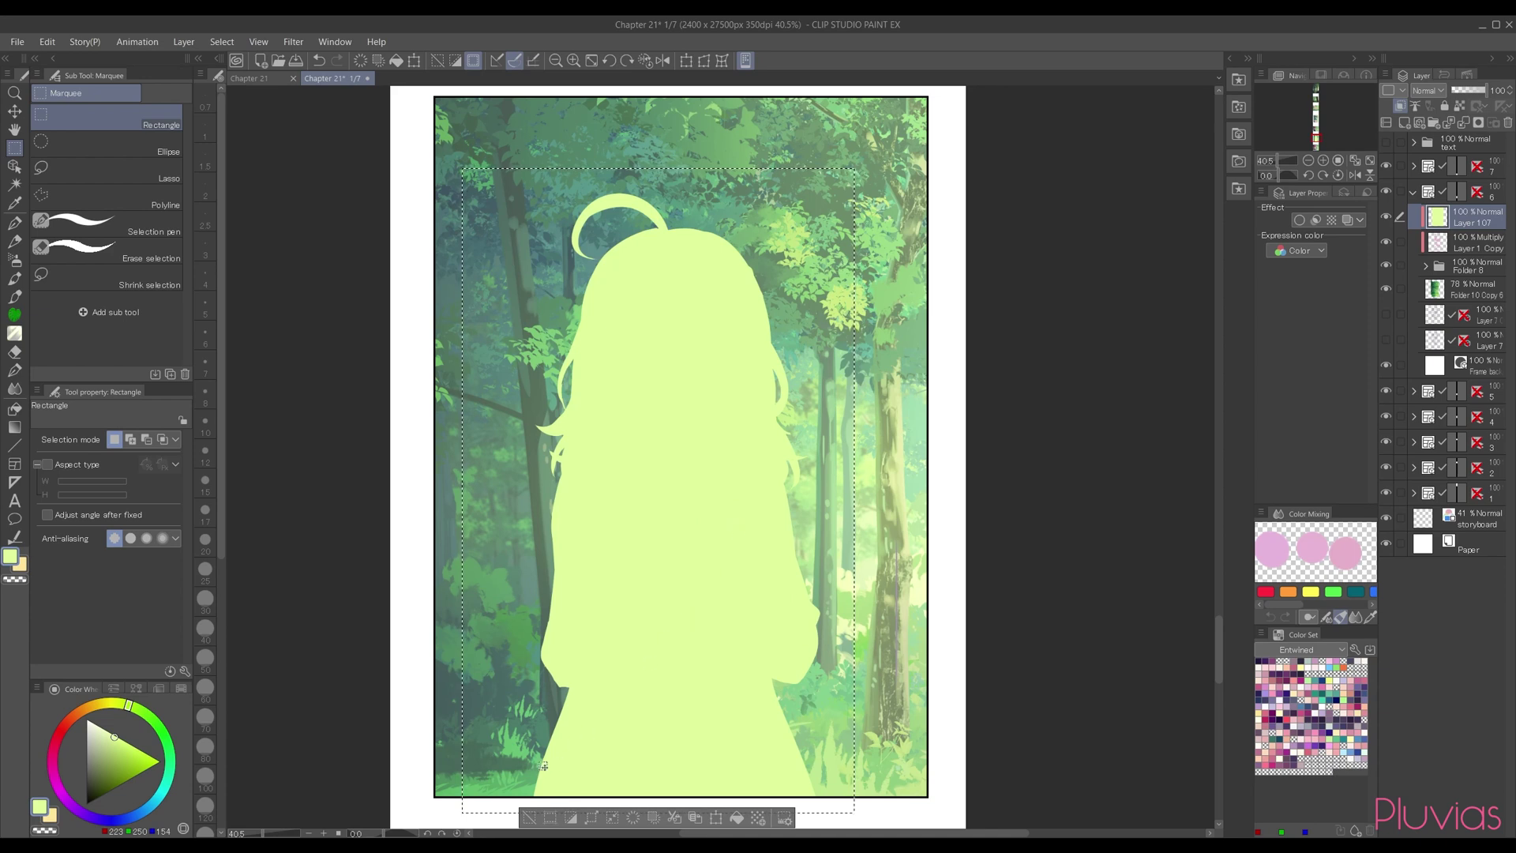
Step: Clear the selection, set the green layer to Multiply, and bring up Hue/Saturation/Luminosity with Ctrl+U
left_click(530, 819)
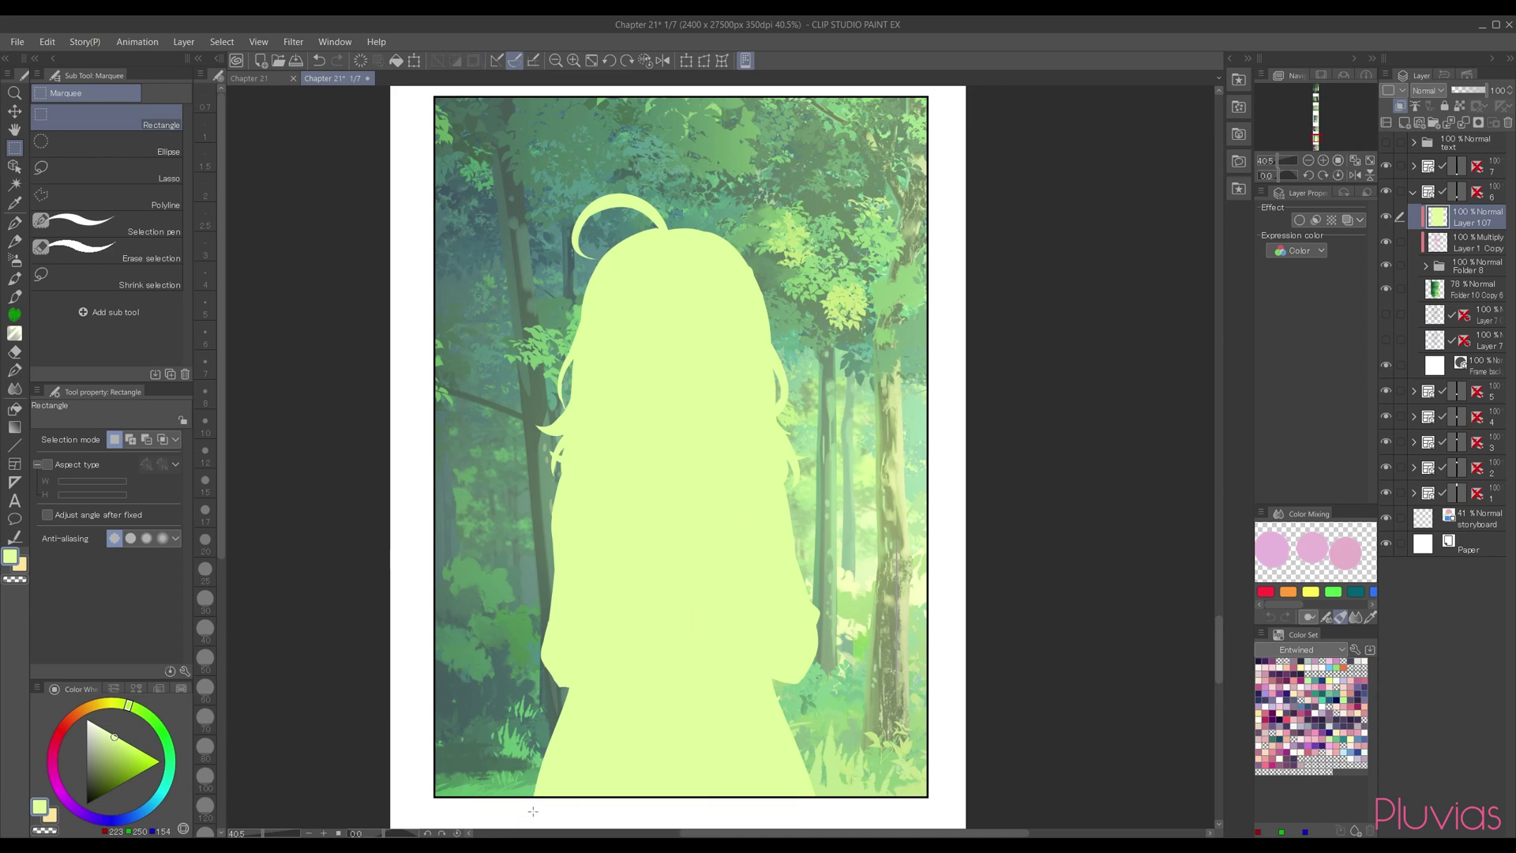
left_click(1438, 90)
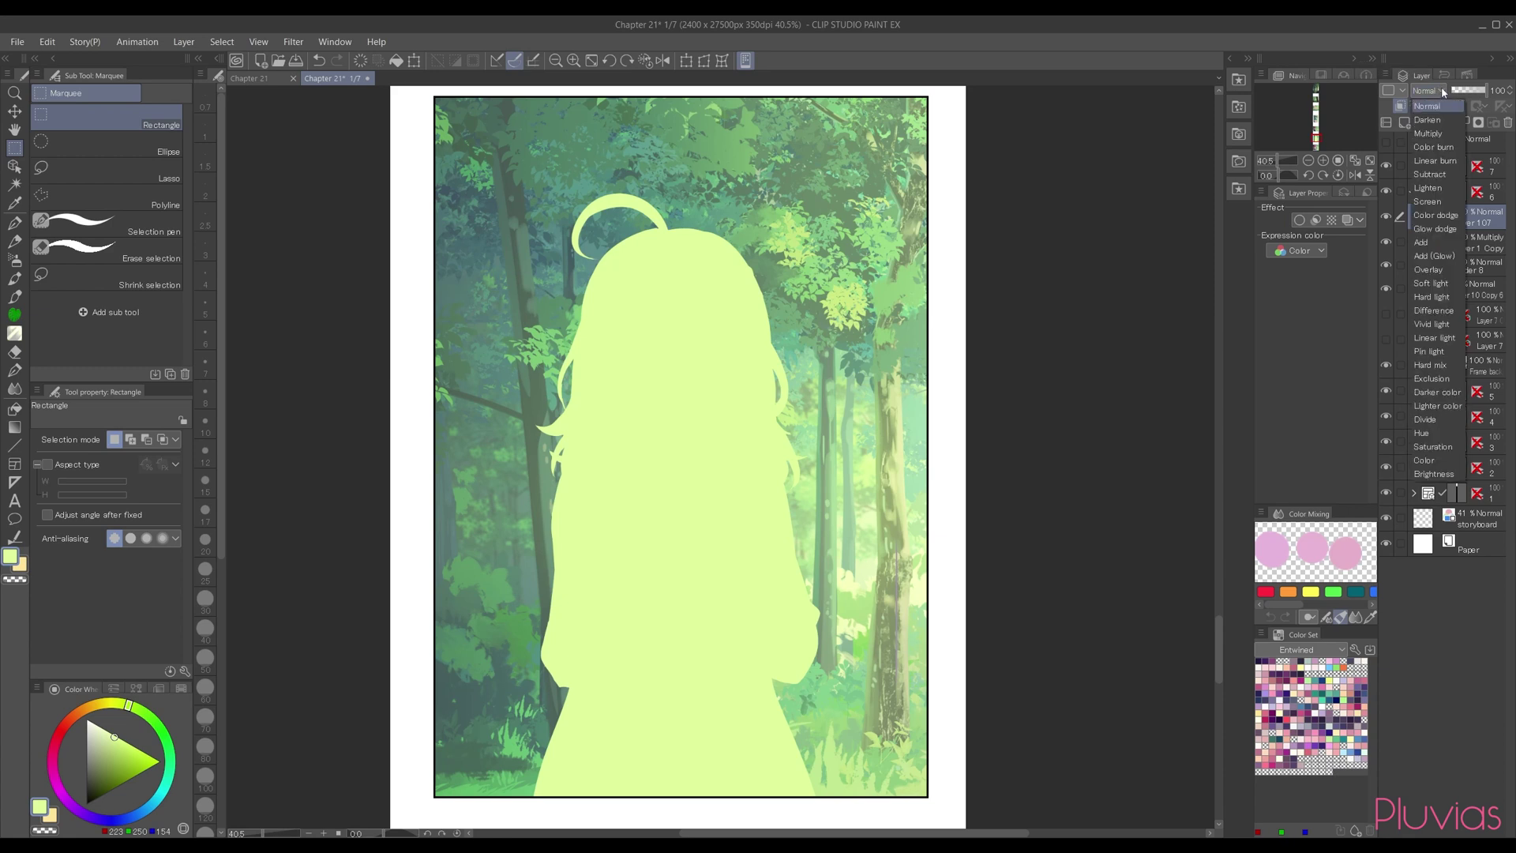
left_click(1426, 135)
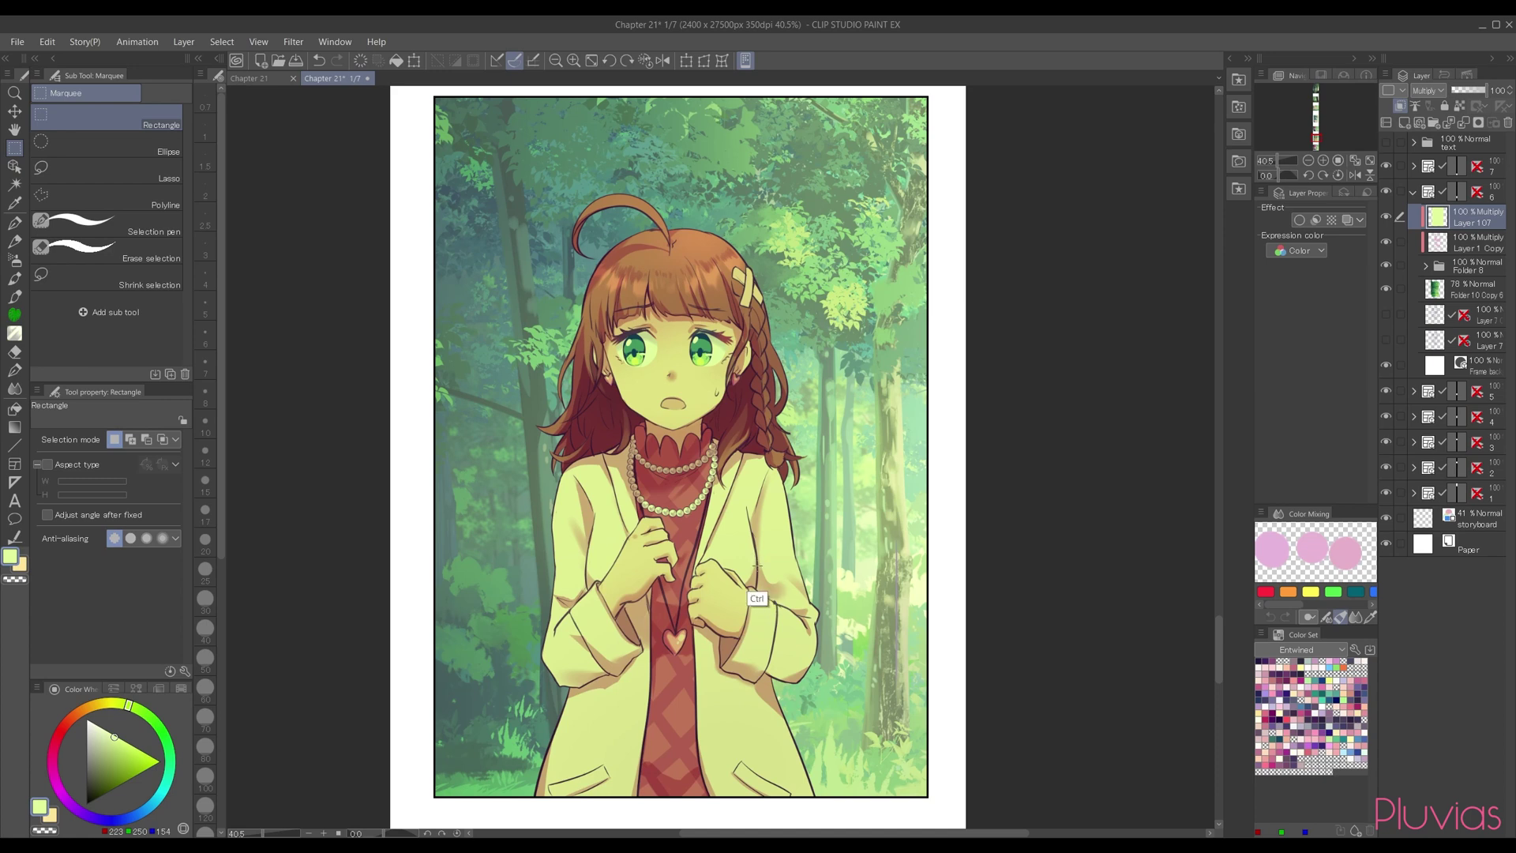
key("ctrl+u")
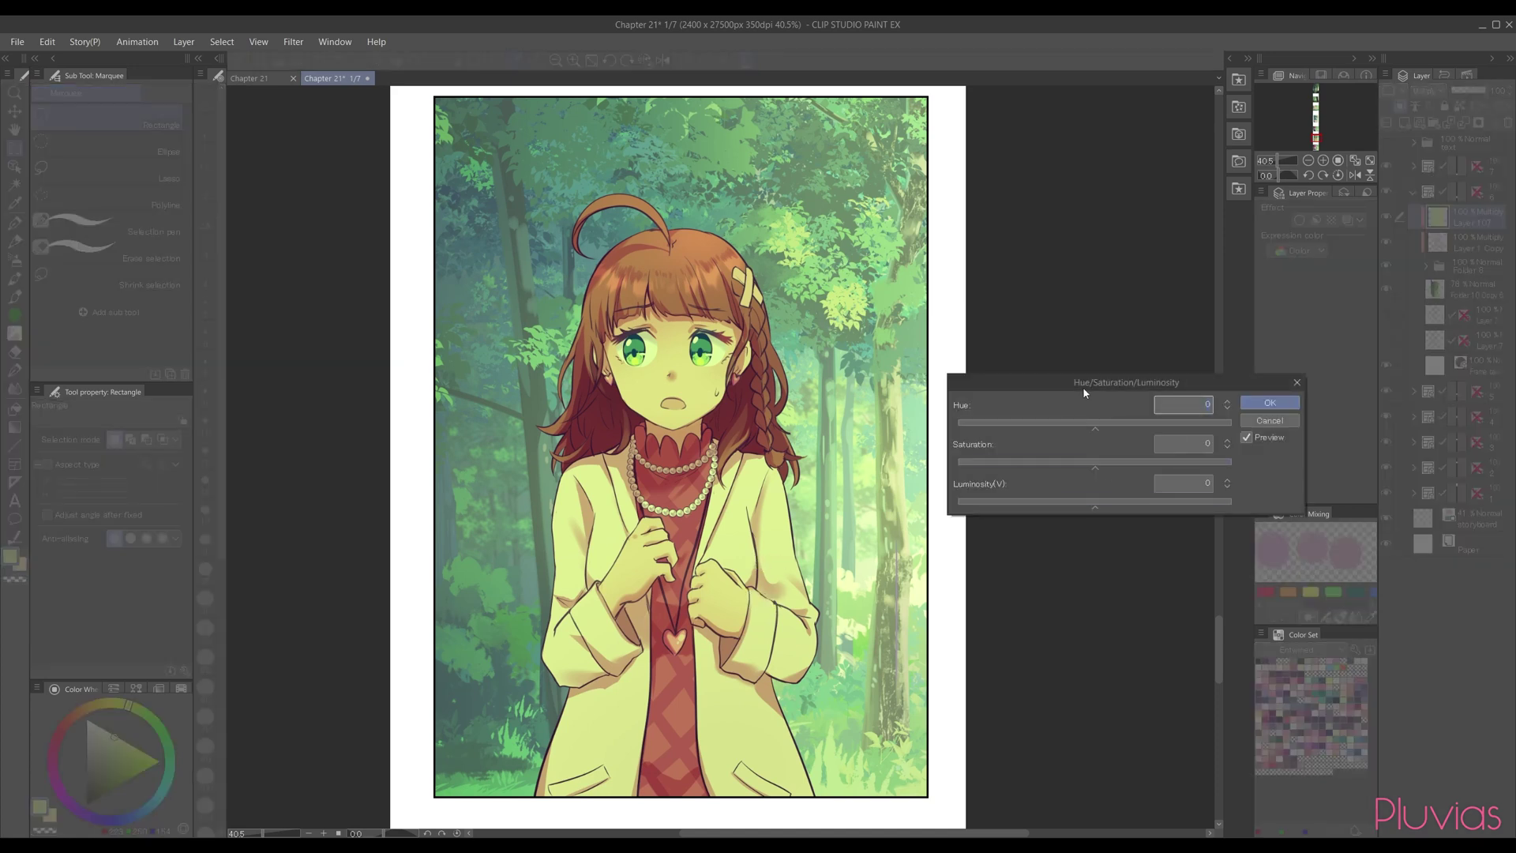
Step: Apply Hue 7, Saturation −17, Luminosity 32 to the green tint layer, then pick the soft airbrush
left_click(1296, 384)
left_click(47, 42)
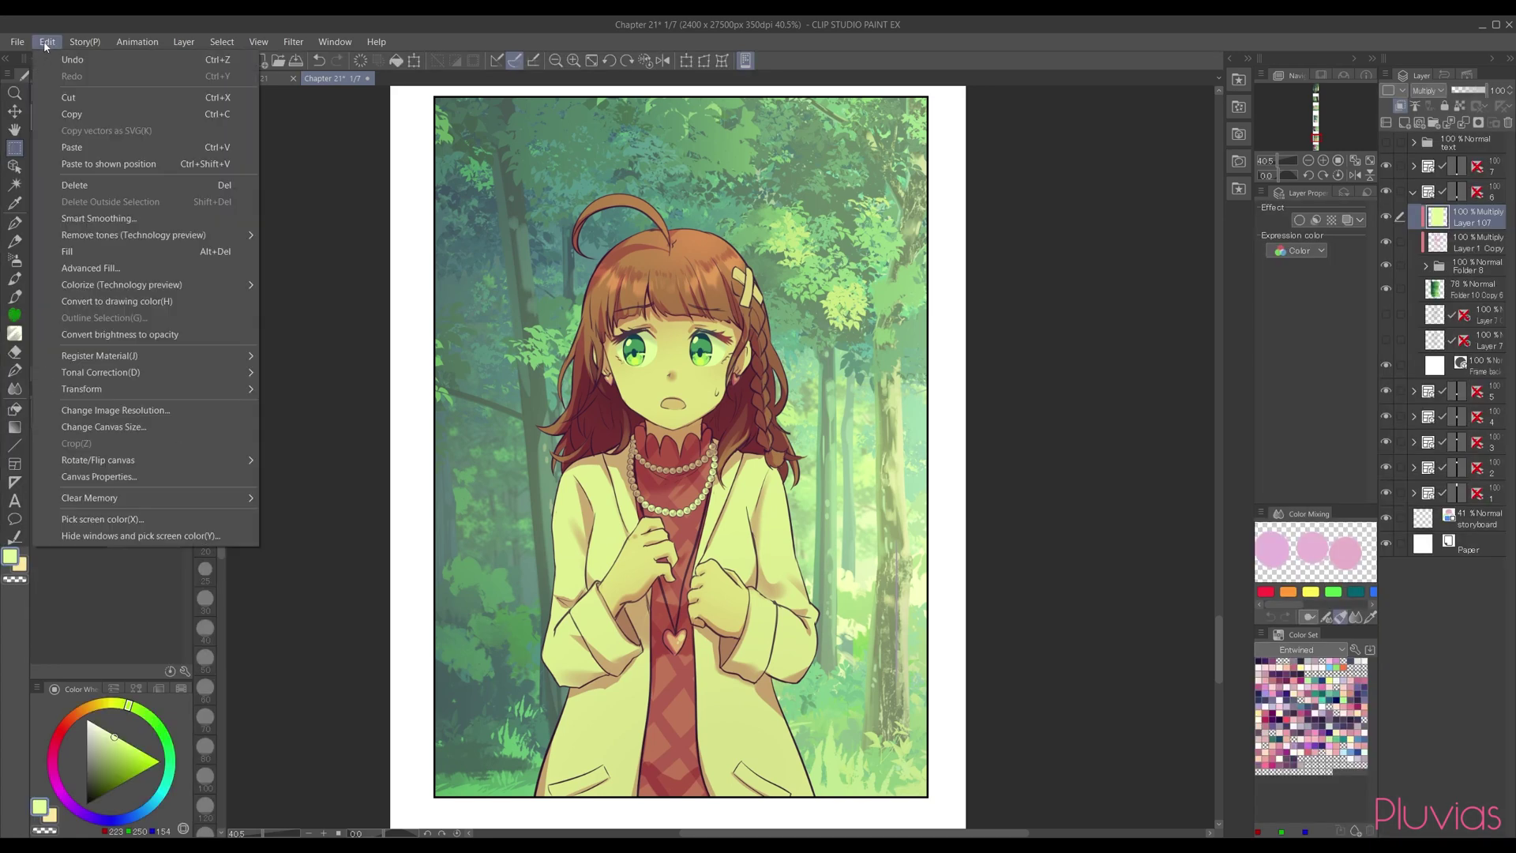
mouse_move(207, 375)
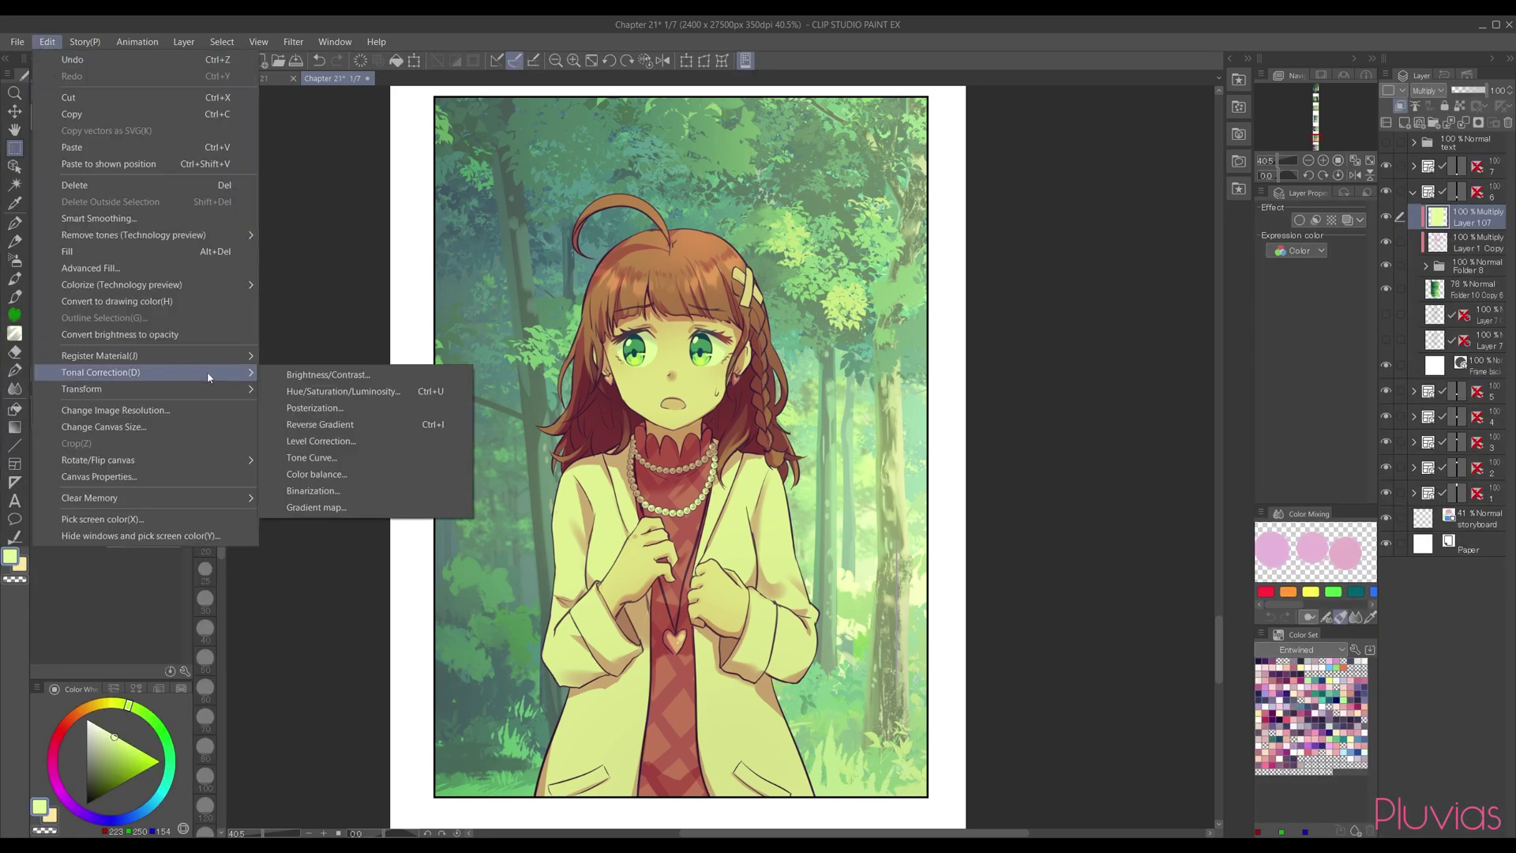
left_click(376, 391)
left_click_drag(1082, 383, 958, 370)
left_click(974, 493)
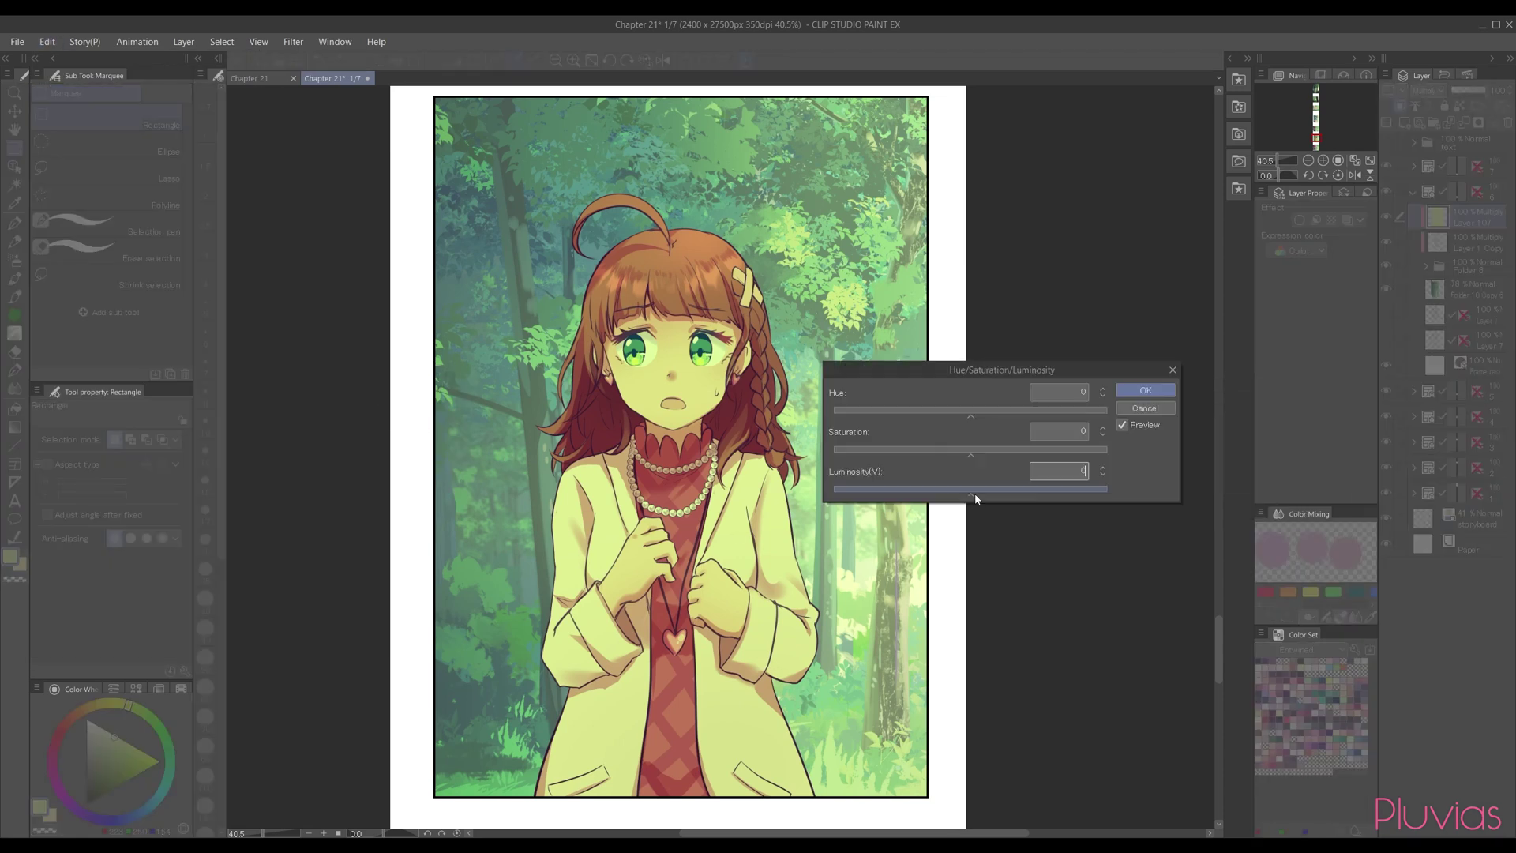
left_click_drag(972, 500, 964, 420)
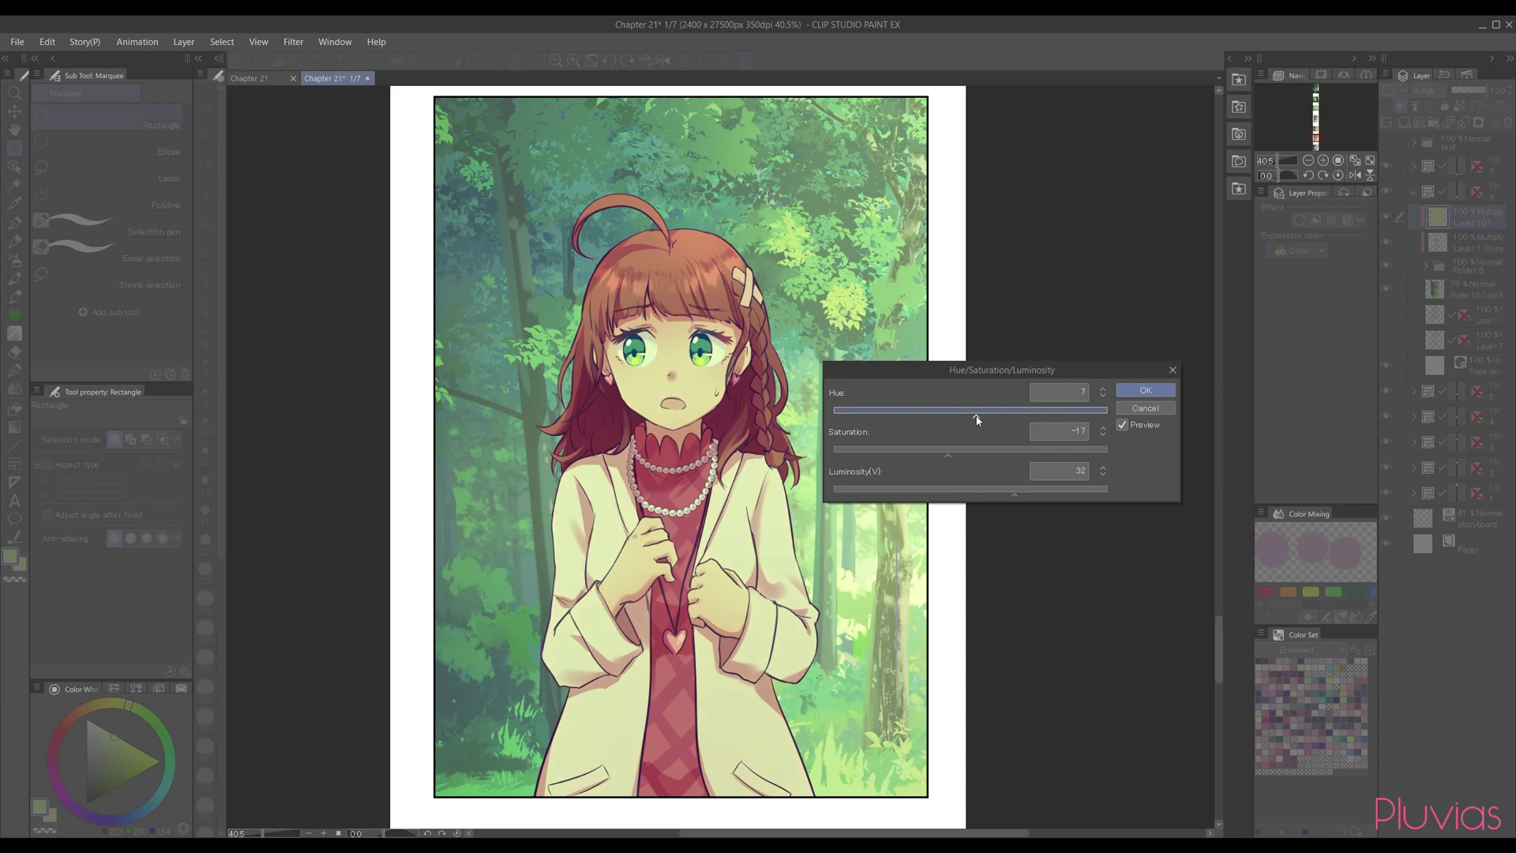
left_click(1131, 395)
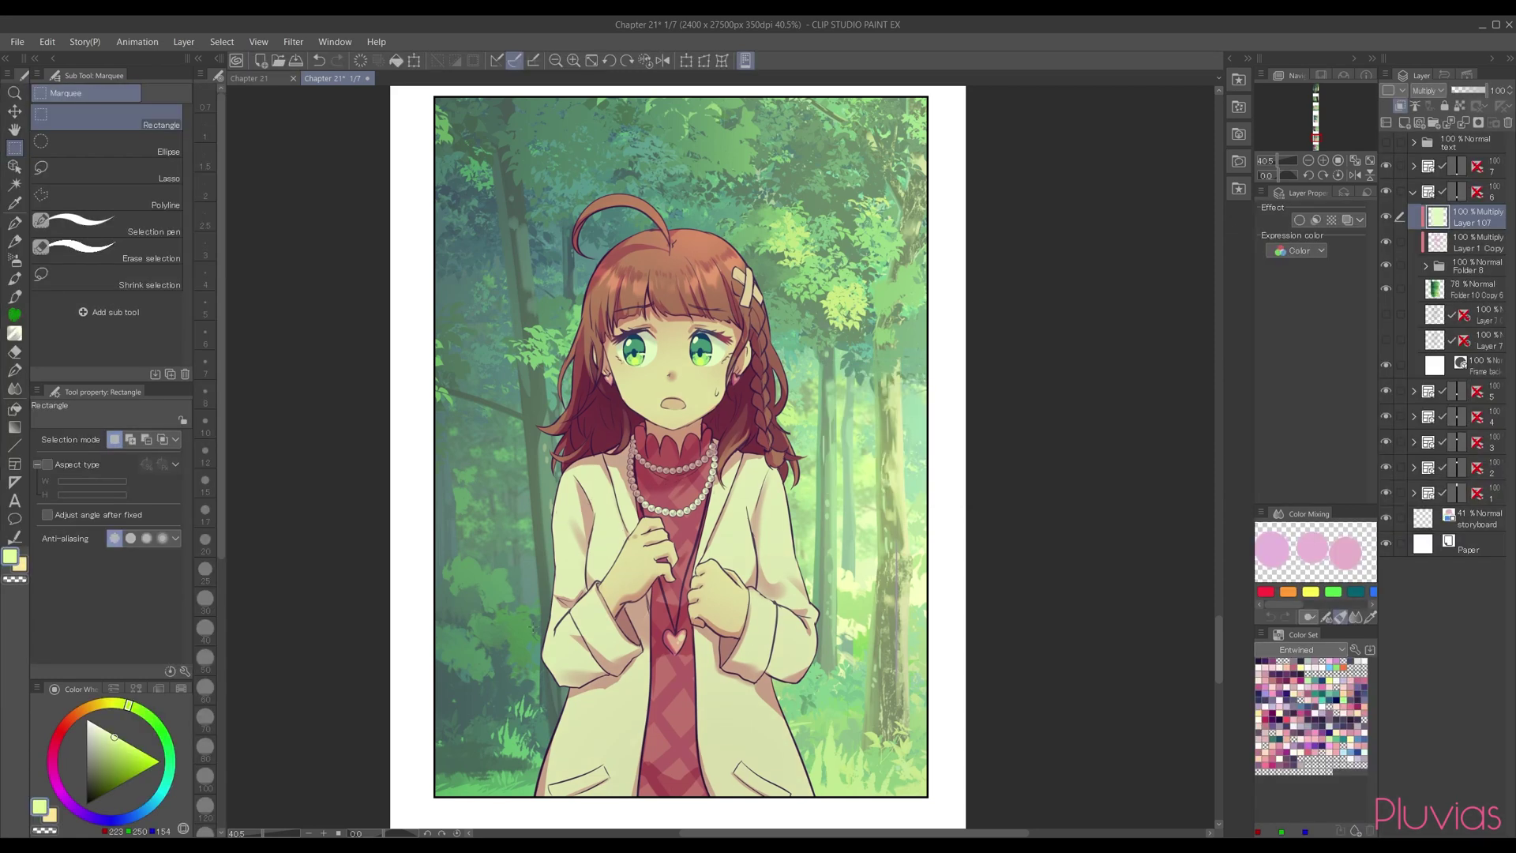
left_click(17, 260)
left_click(136, 153)
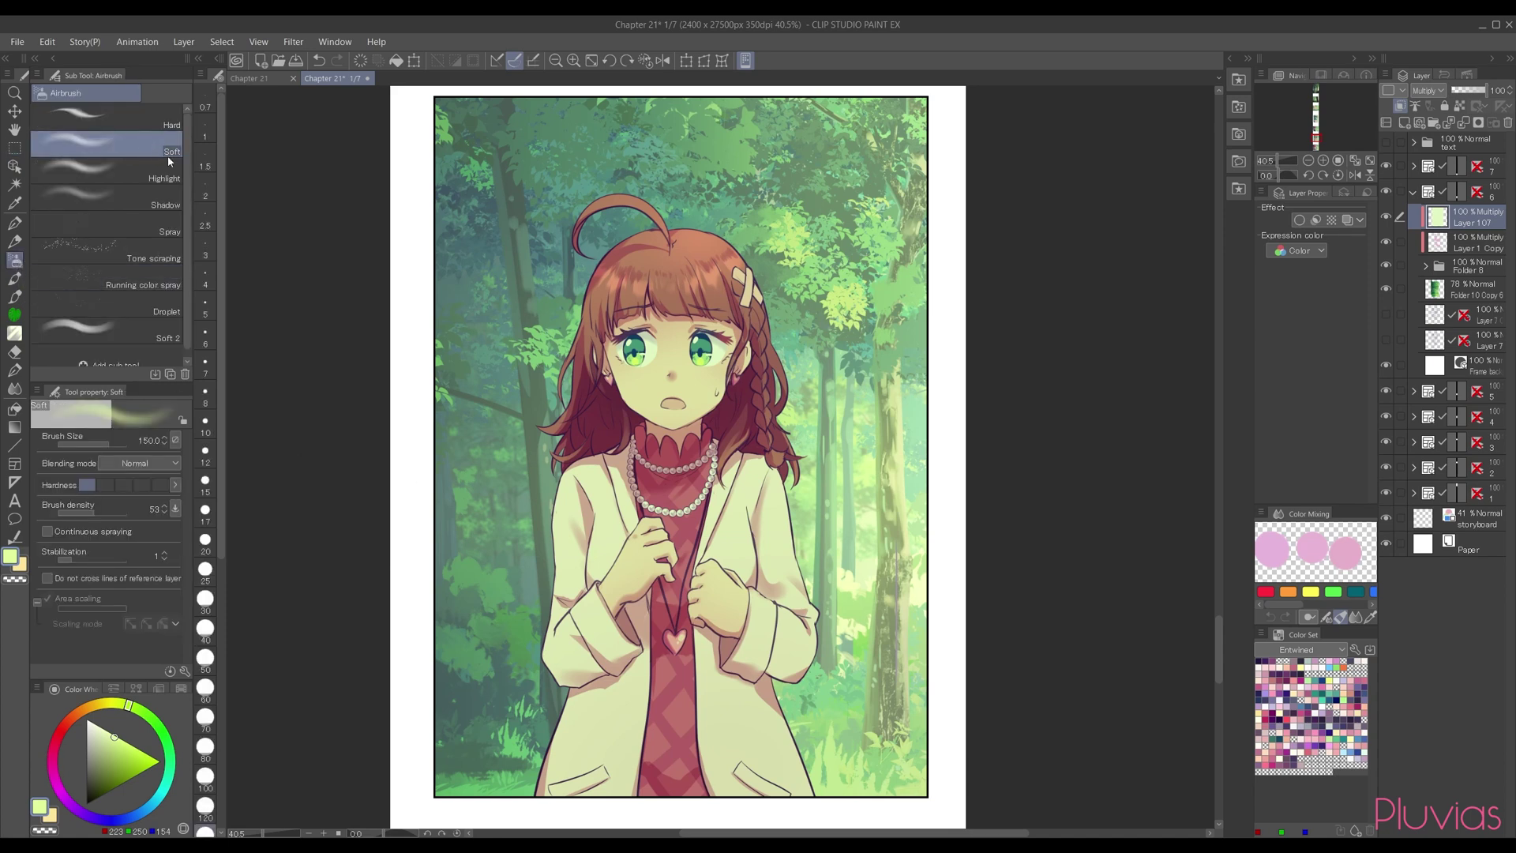
Step: Set the soft airbrush to size 1000 and sample dark teal and pale yellow from the canvas
left_click_drag(544, 466, 624, 465)
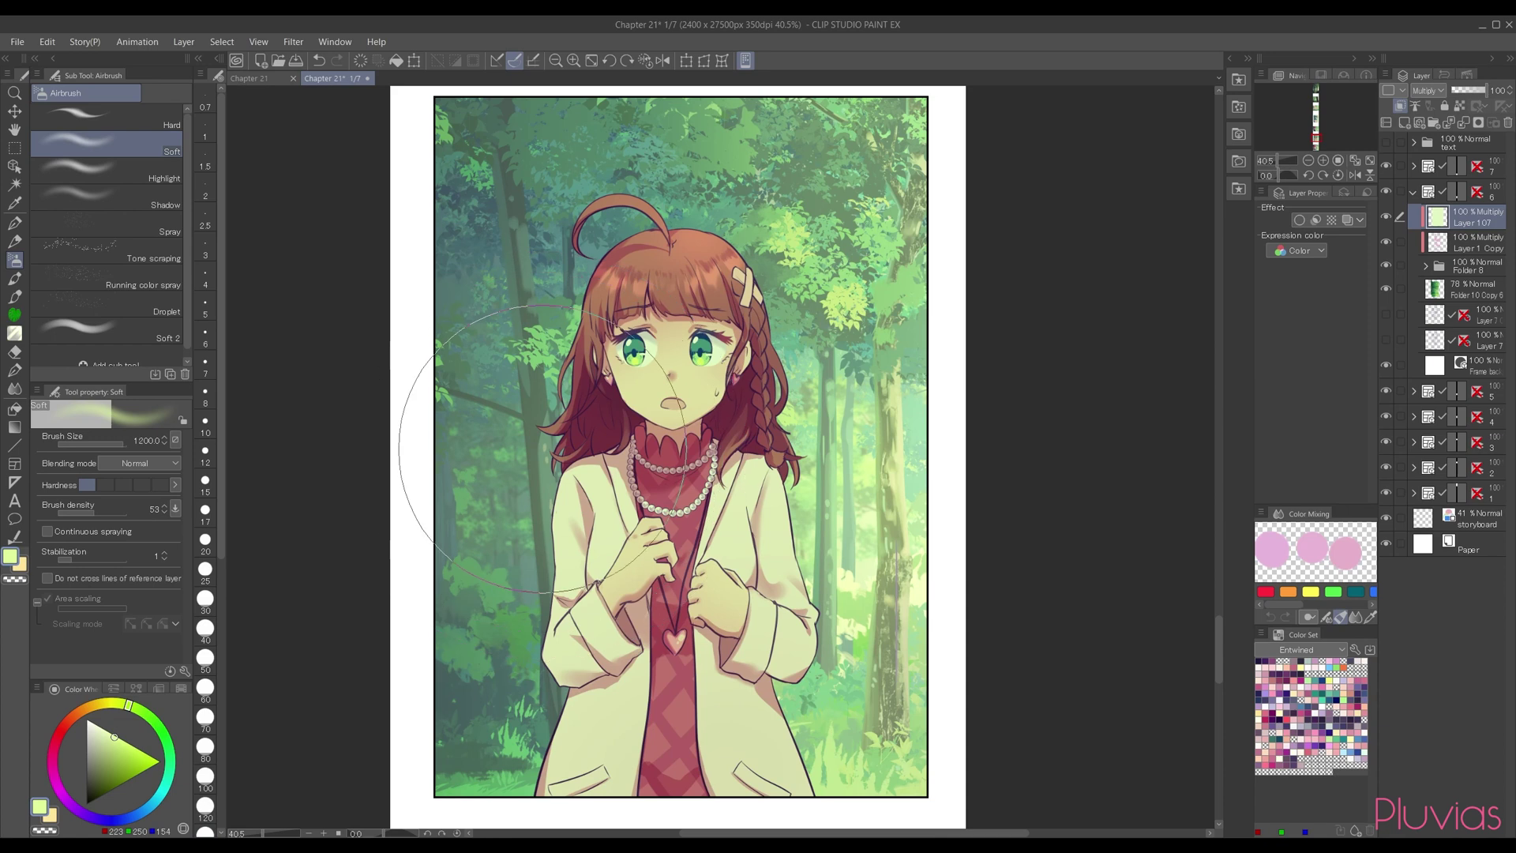
left_click(496, 249, "alt")
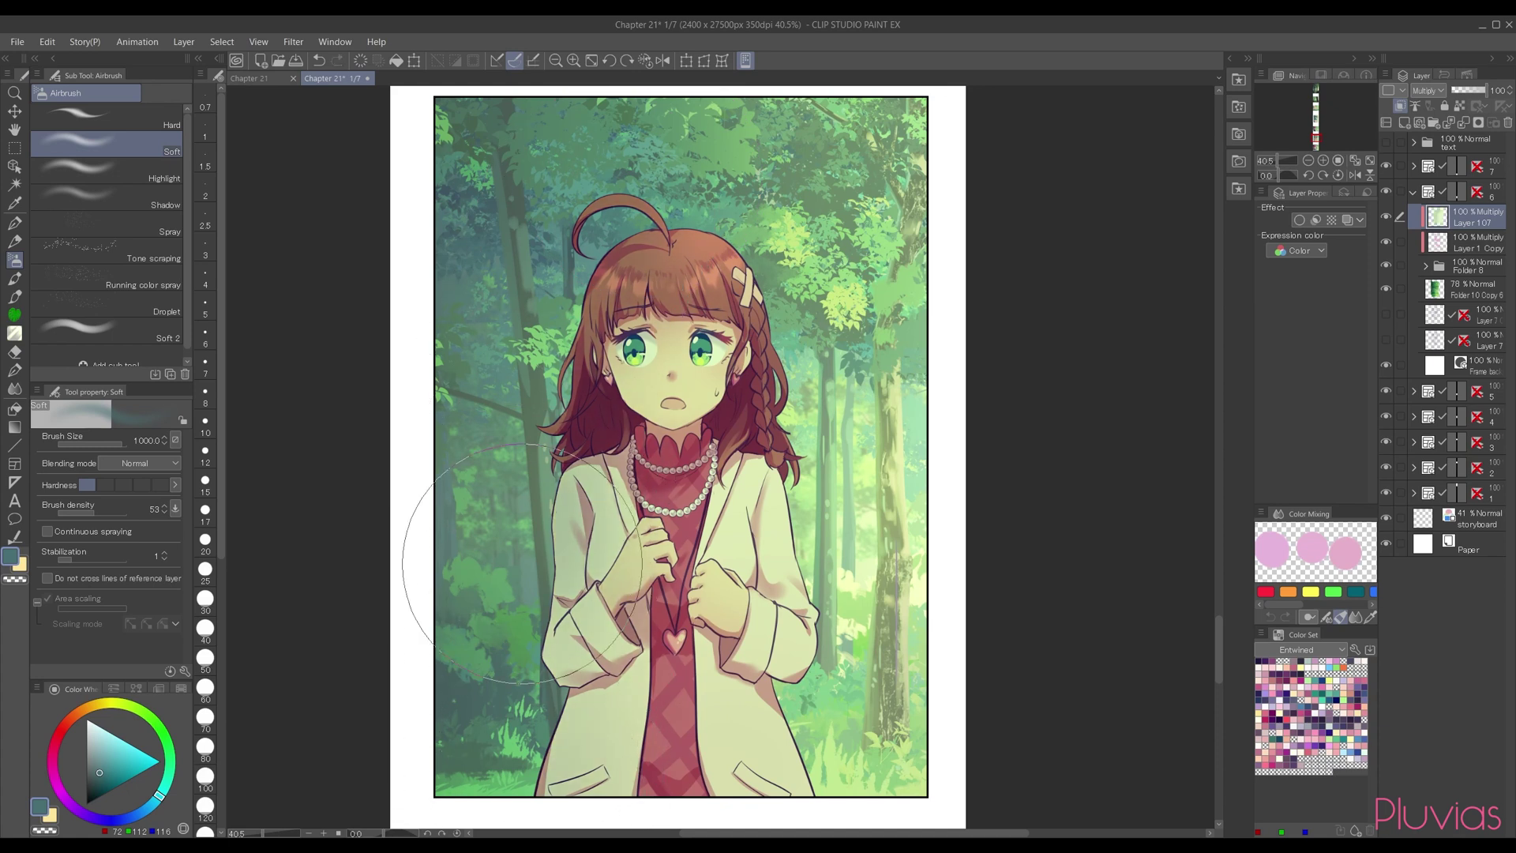
key("alt")
left_click(856, 574, "alt")
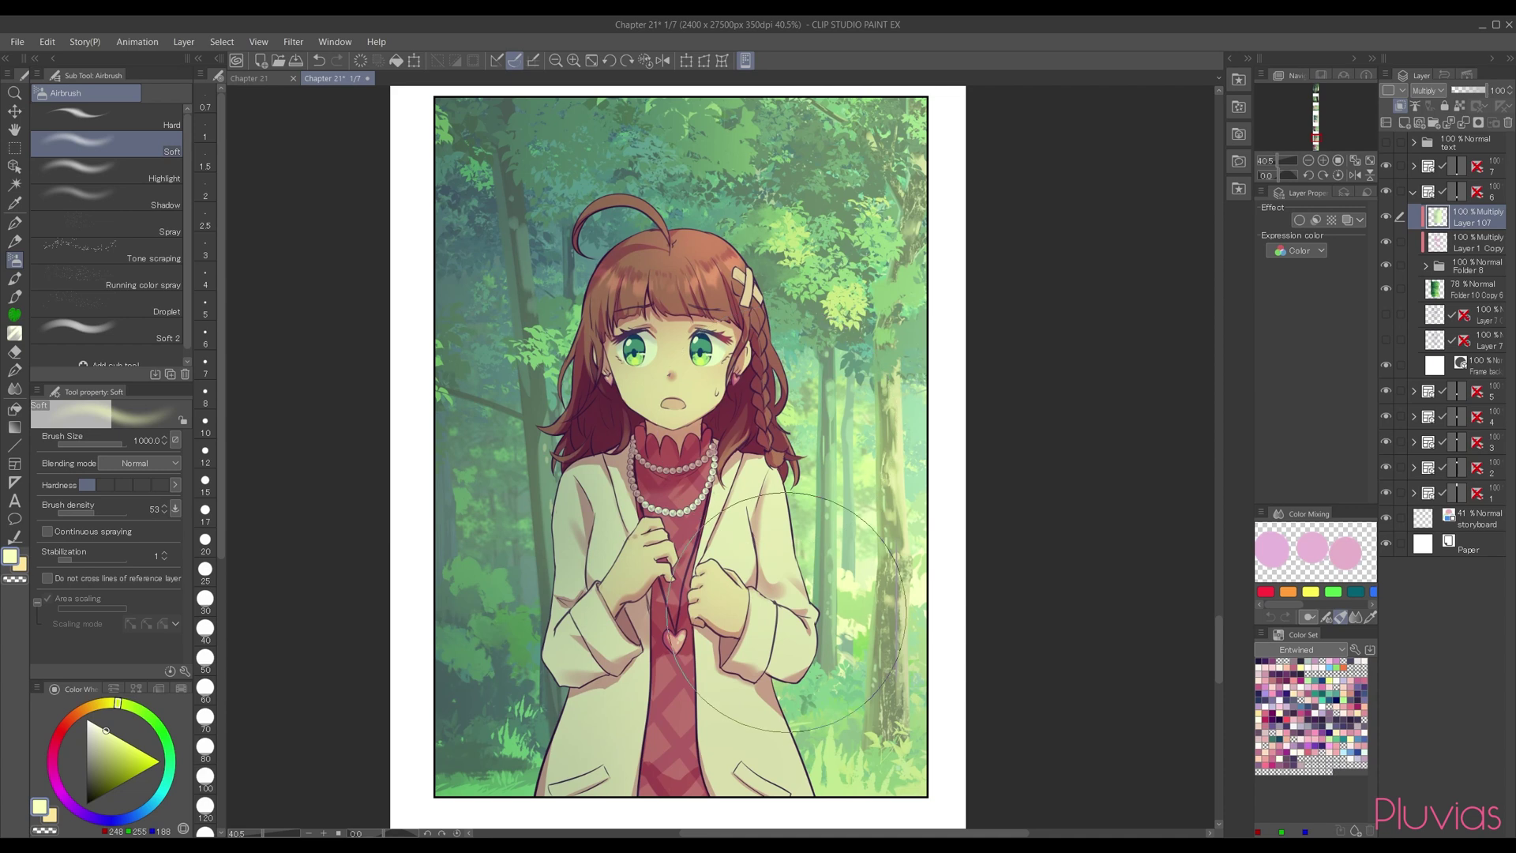
Step: Check the tint layer's coverage in Normal, return it to Multiply, then delete it
left_click(1433, 91)
left_click(1426, 106)
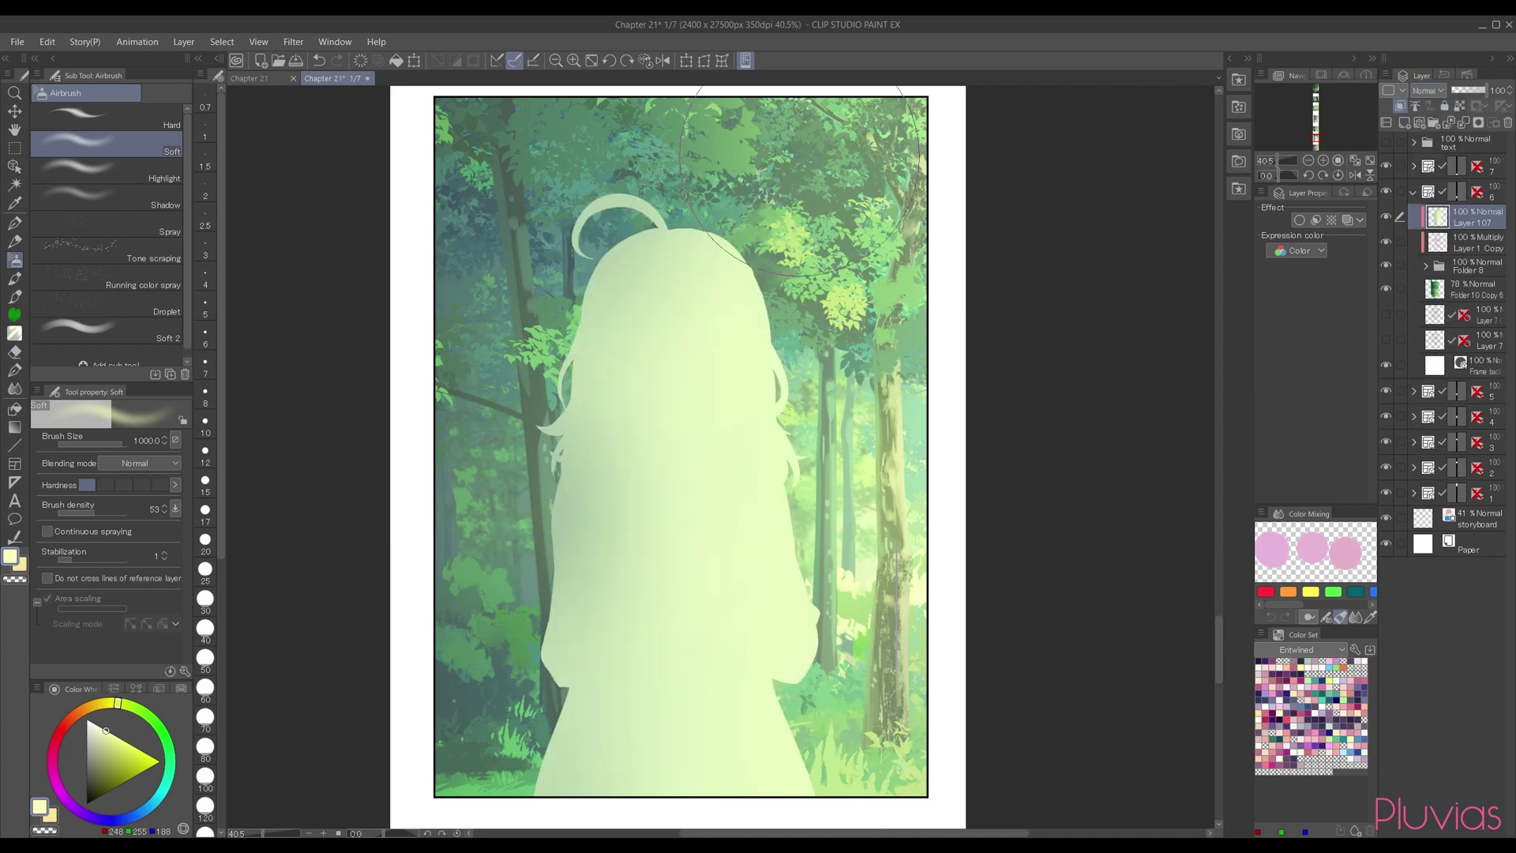
left_click(574, 62)
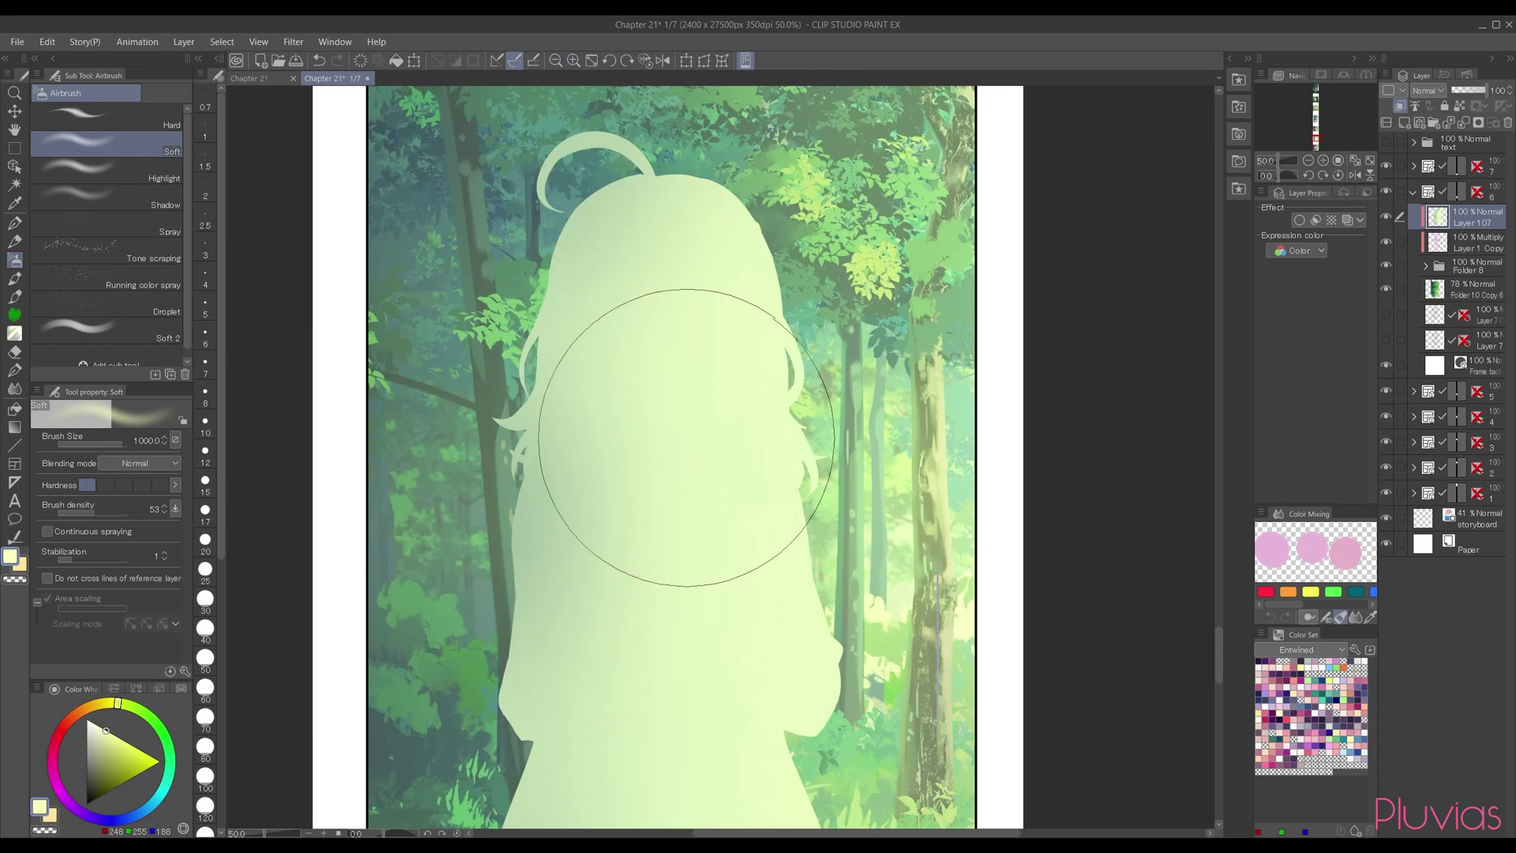
left_click(1441, 90)
left_click(1426, 135)
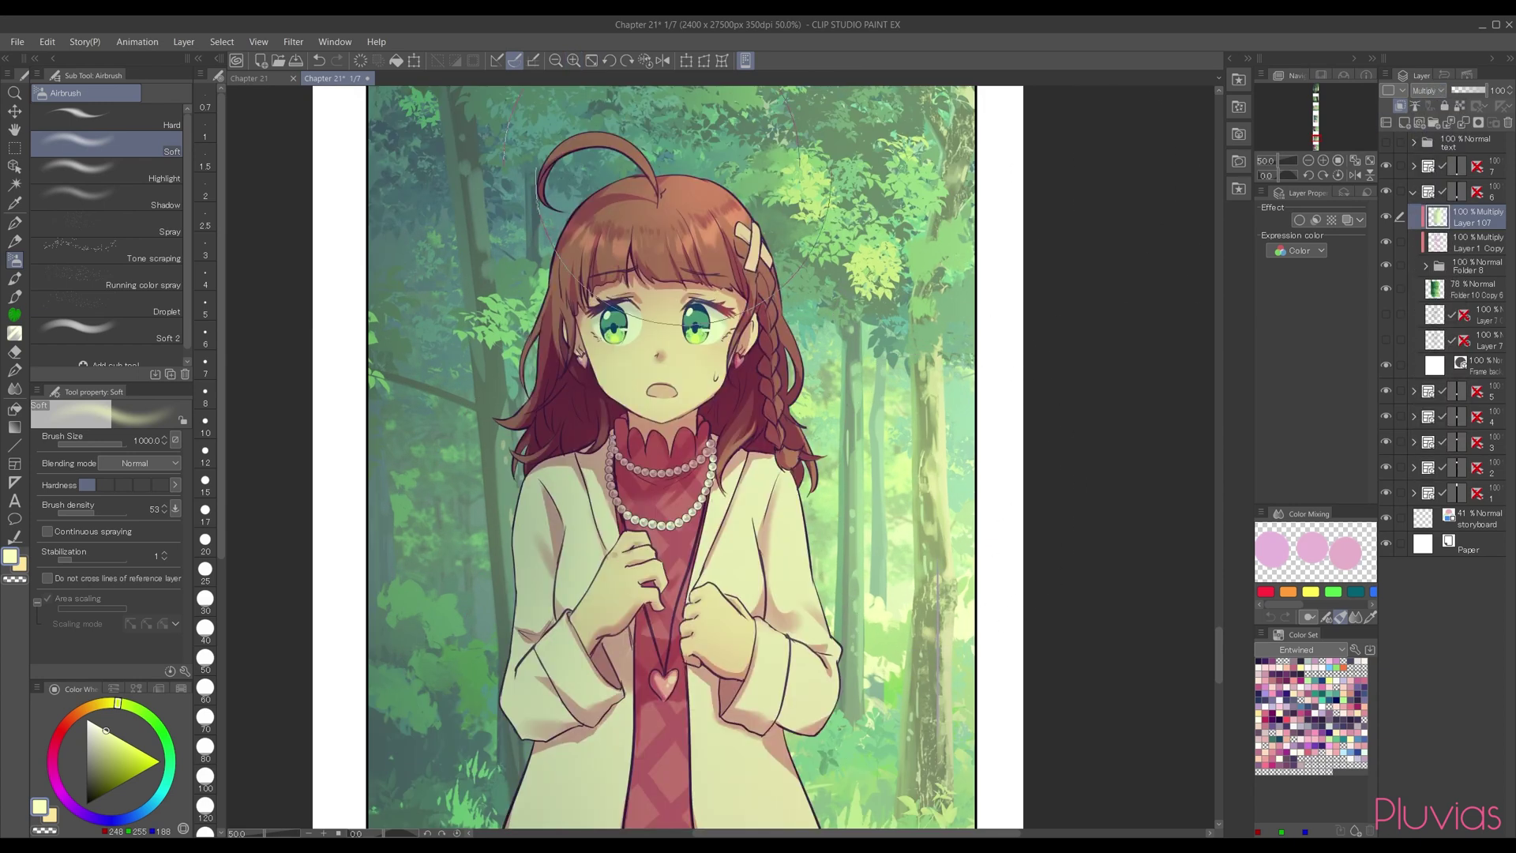
scroll(1141, 390, "down", 1)
key("Delete")
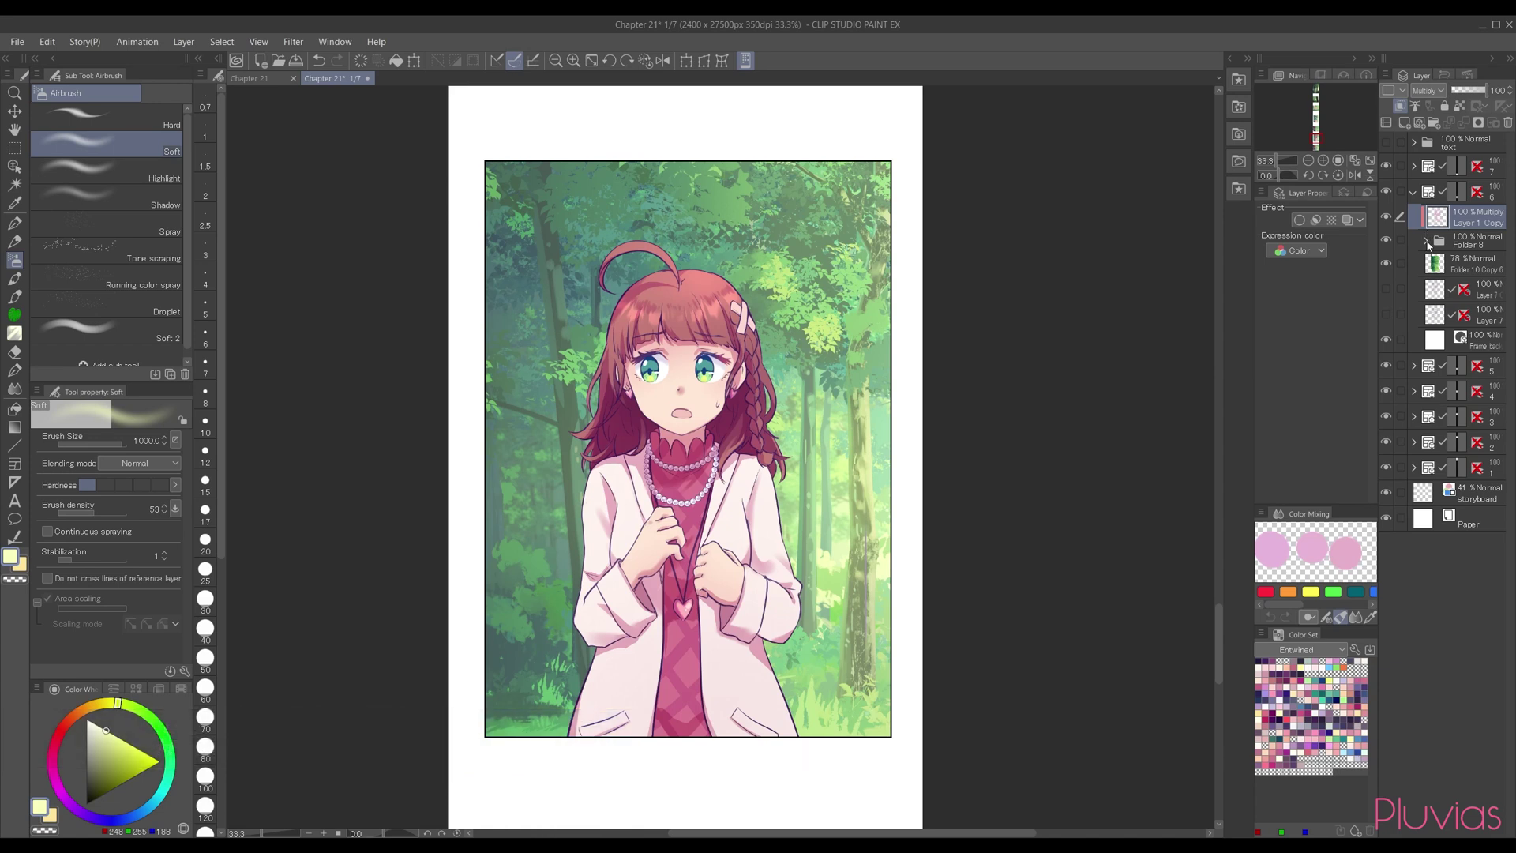
Step: Inspect Folder 8's contents and toggle Layer 1 Copy's visibility to compare the shading
left_click(1426, 241)
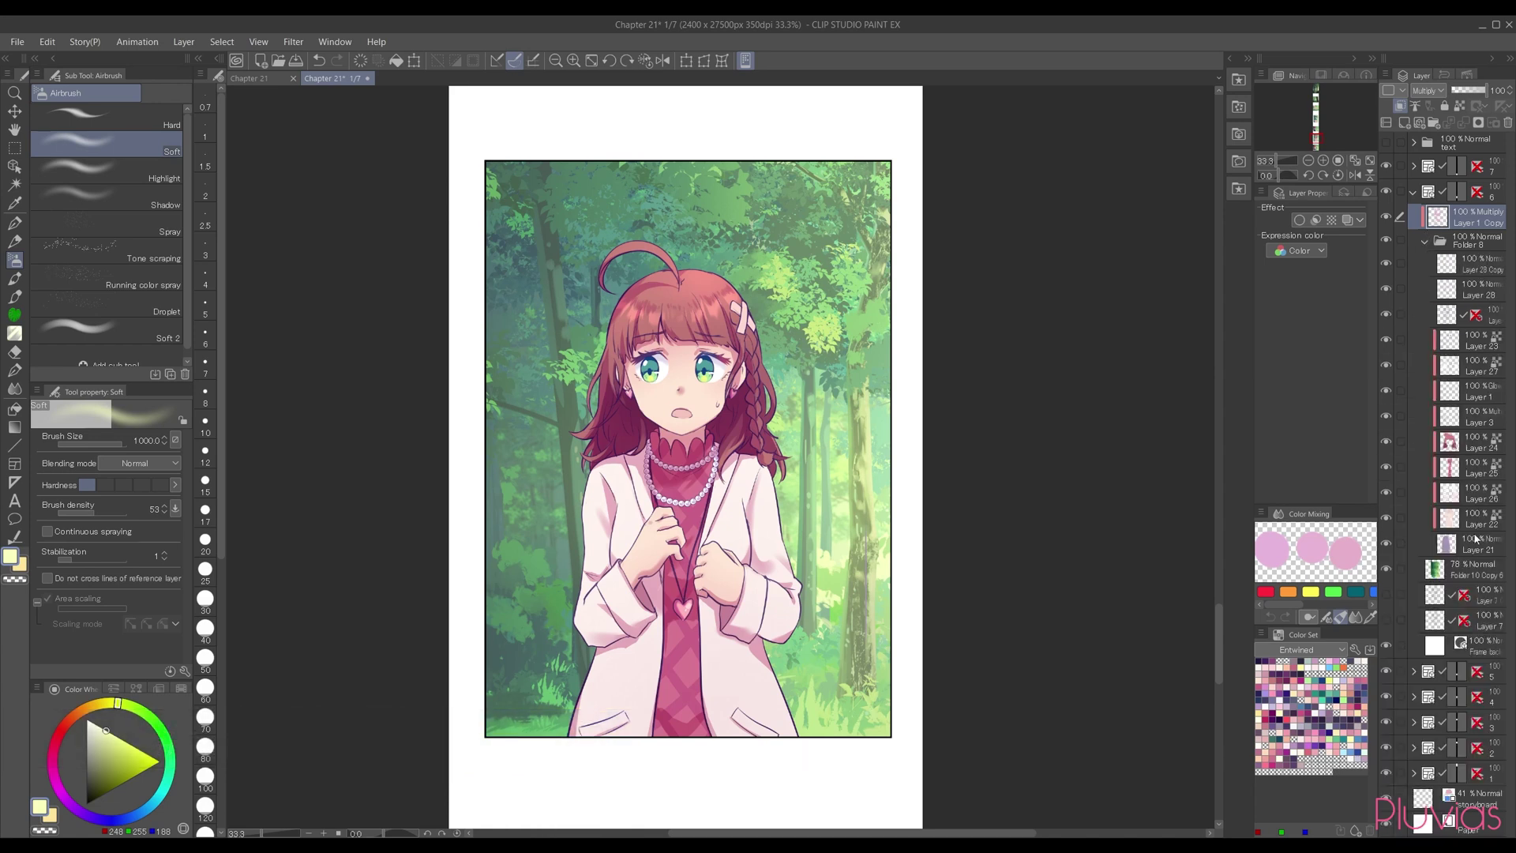
left_click(1426, 241)
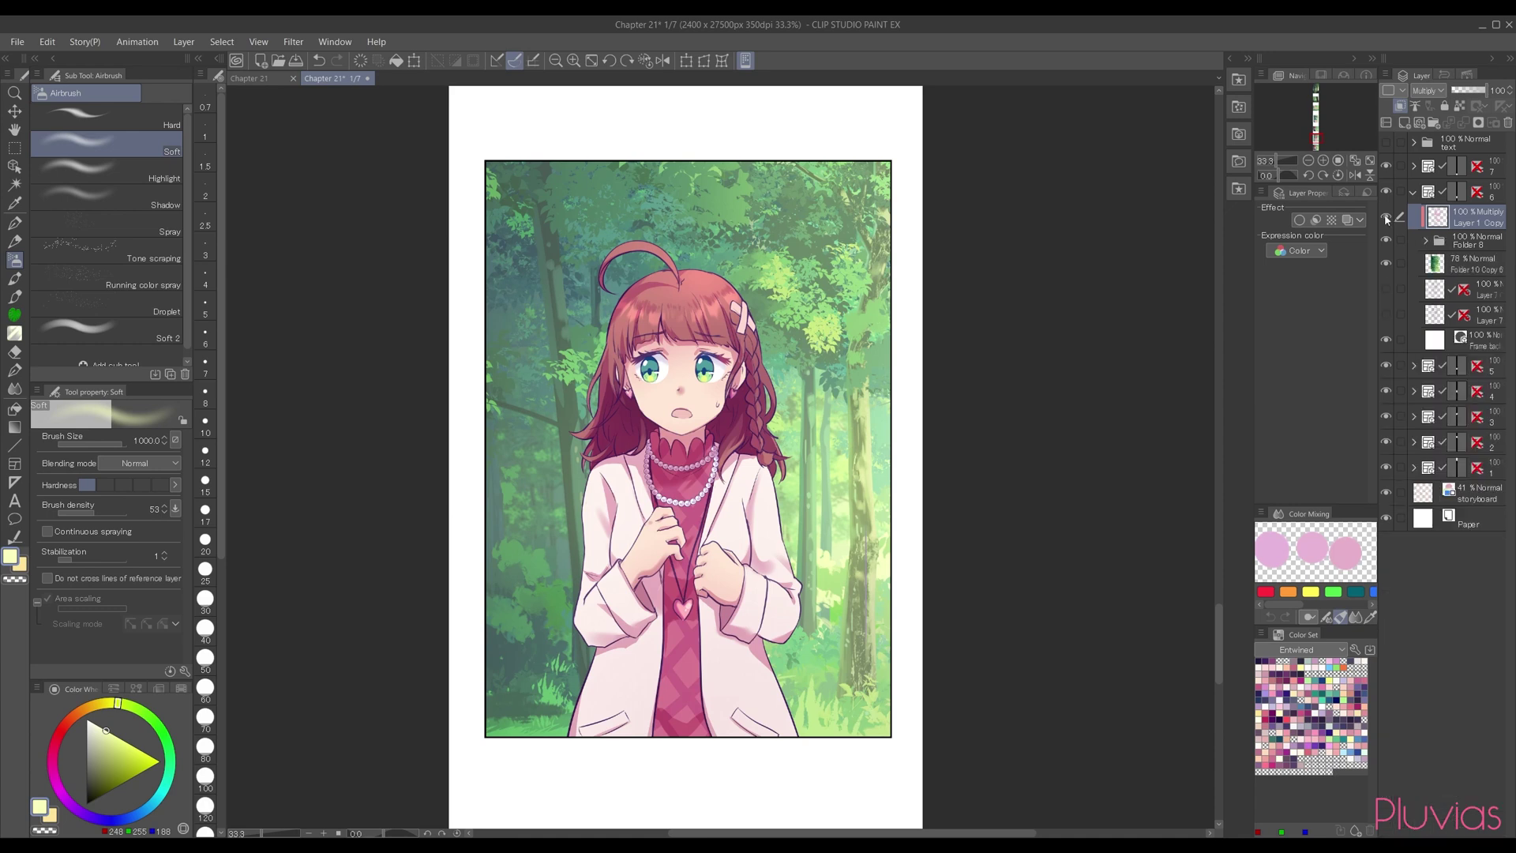
left_click(1386, 217)
left_click(1386, 216)
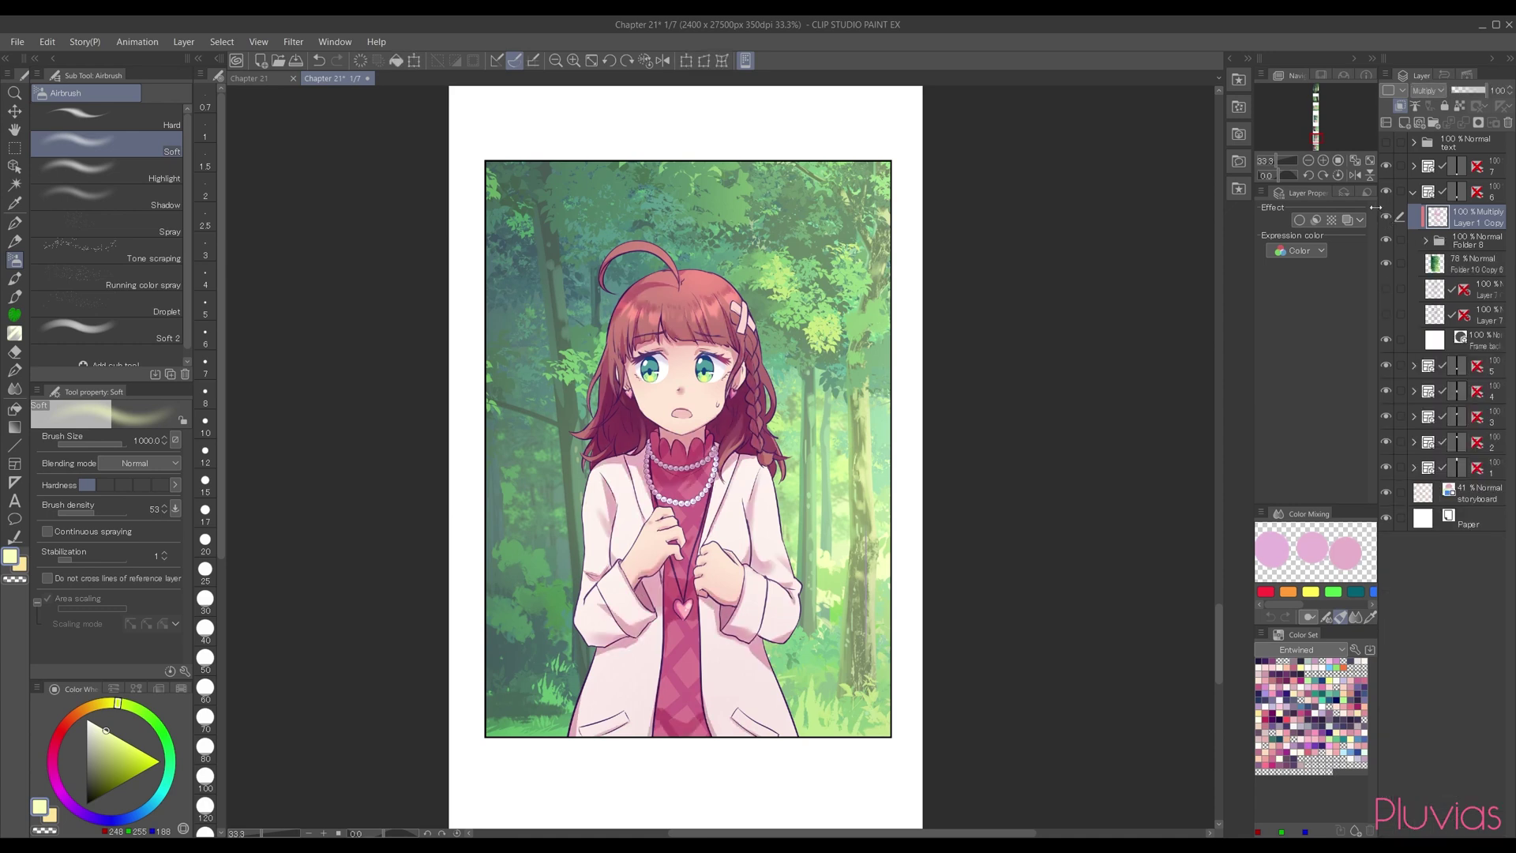
Step: Duplicate Layer 1 Copy and Folder 8, then merge the copies into one layer
left_click(1479, 247, "shift")
right_click(1463, 239)
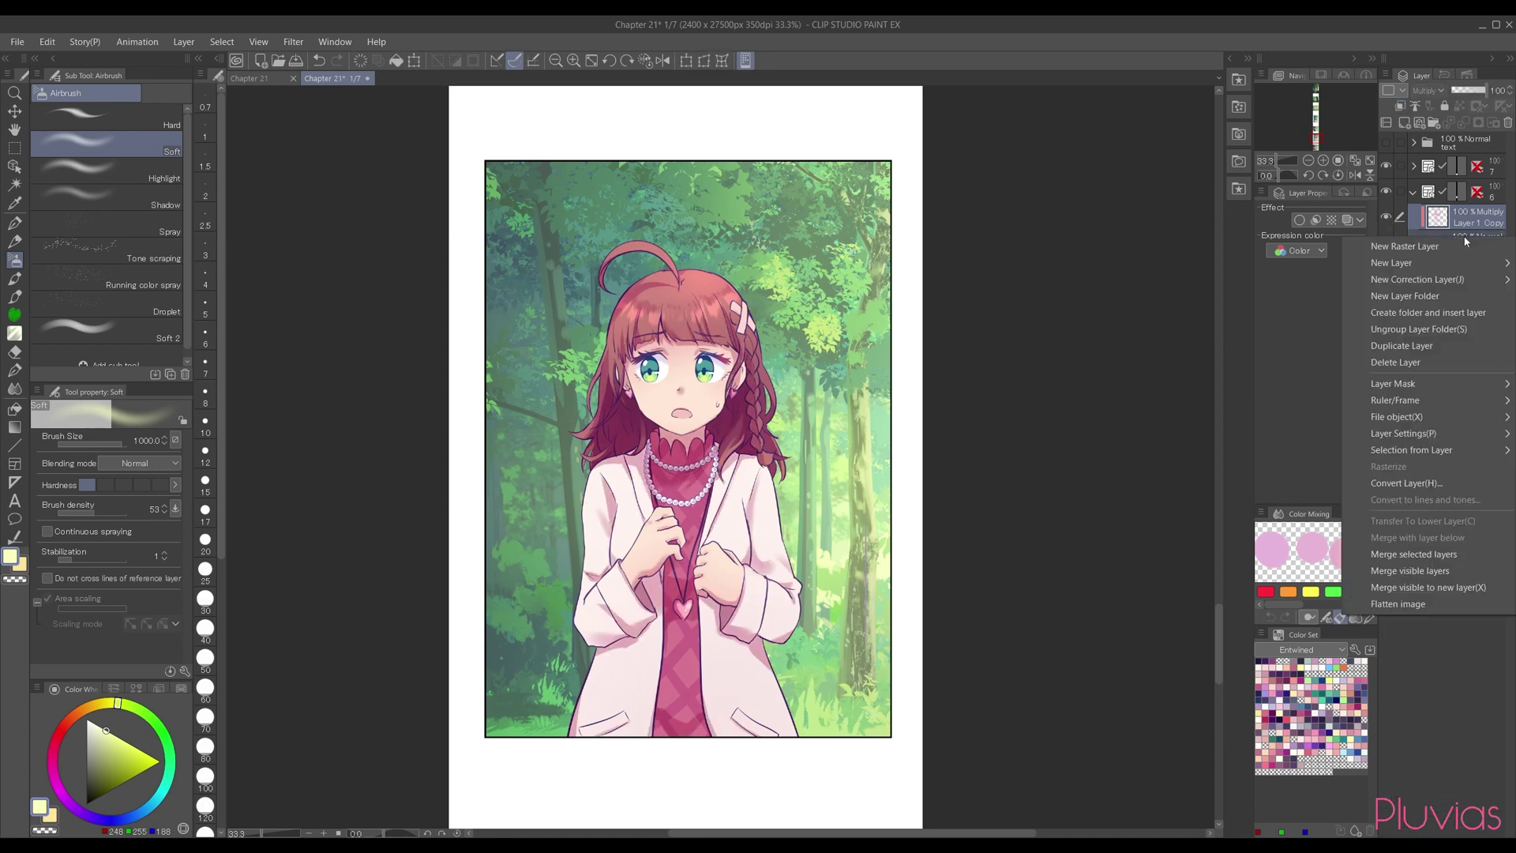
left_click(1428, 357)
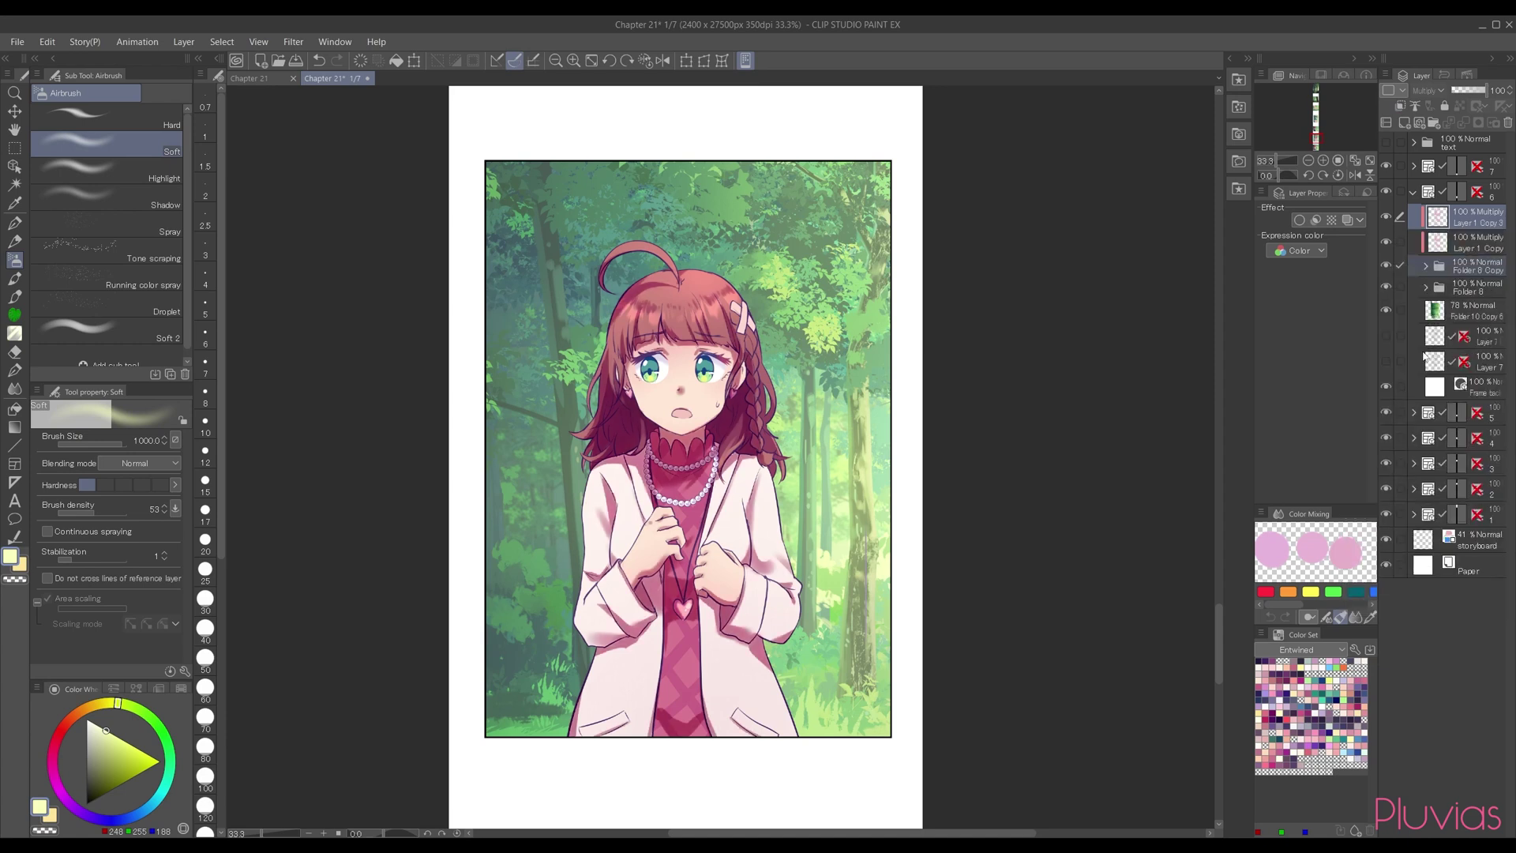
right_click(1476, 223)
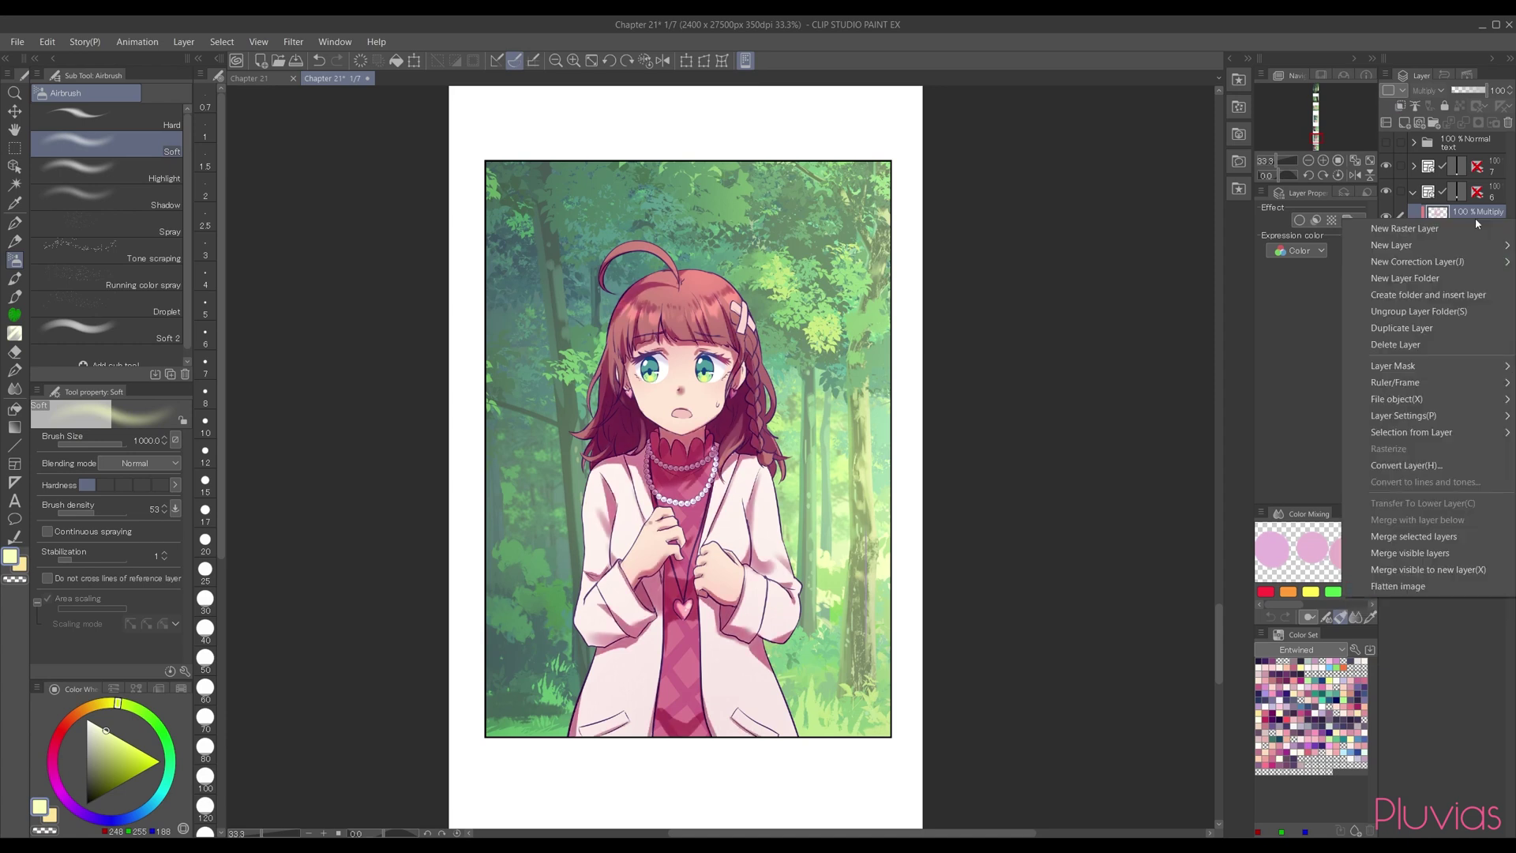
left_click(1450, 537)
left_click(1388, 217)
left_click(1387, 218)
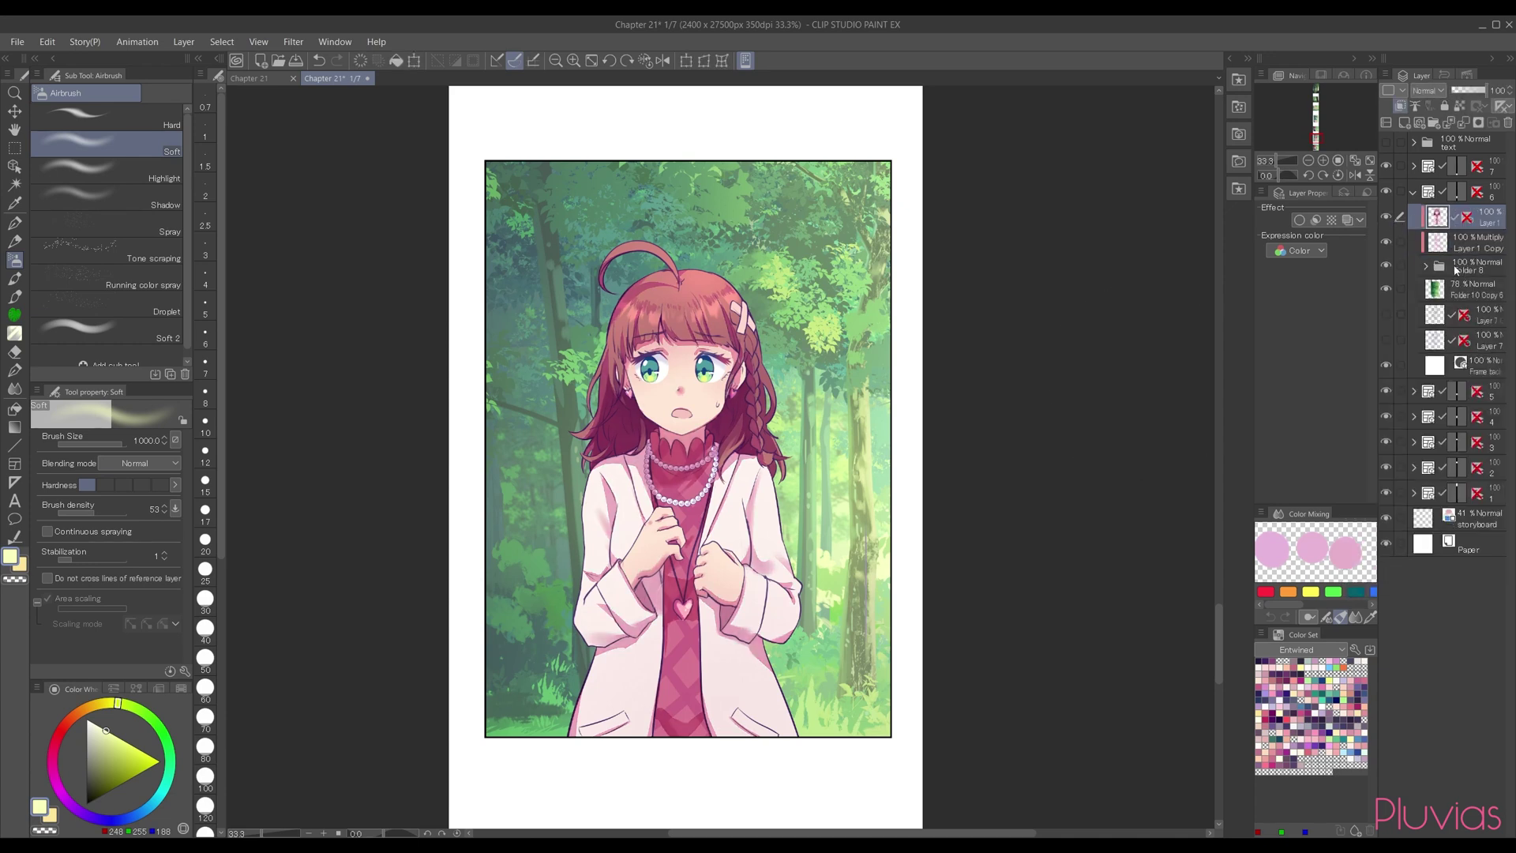
Step: Enable Layer Color on the merged layer with a dark teal sampled from the trees
left_click(1347, 220)
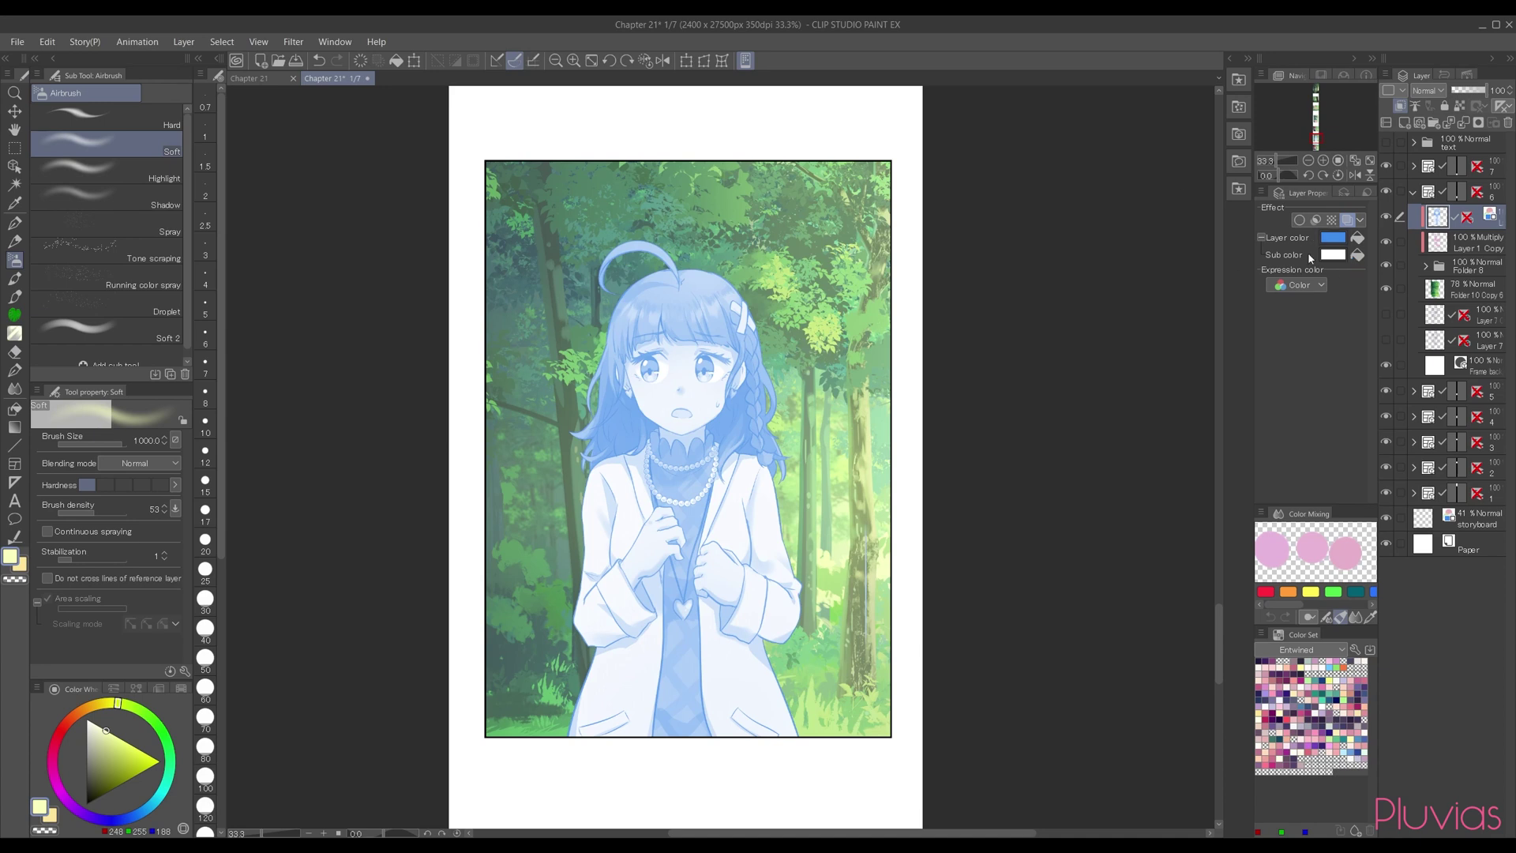
left_click(1333, 238)
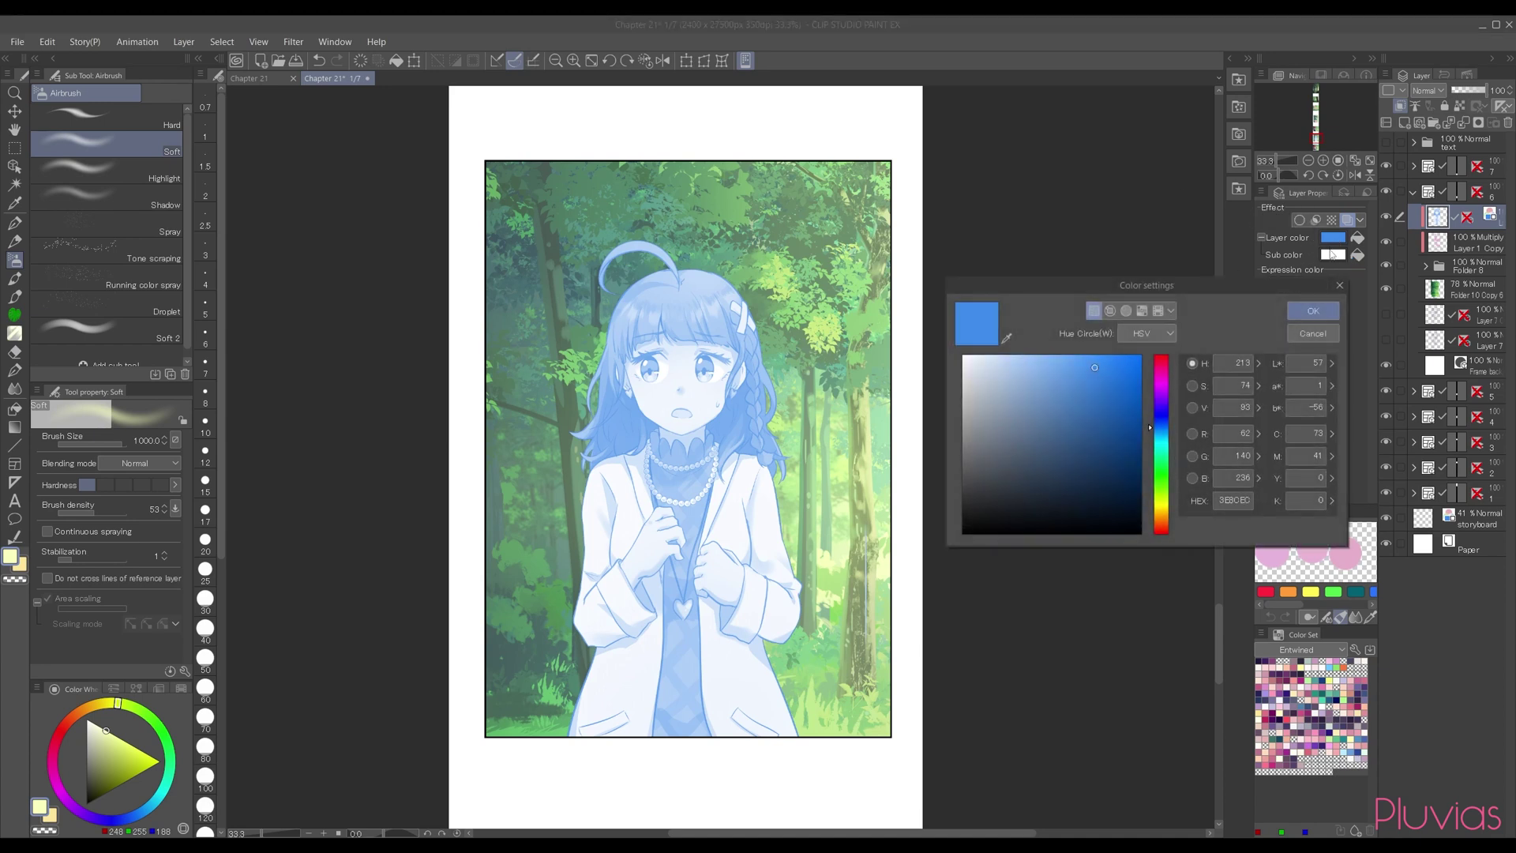
left_click(1008, 339)
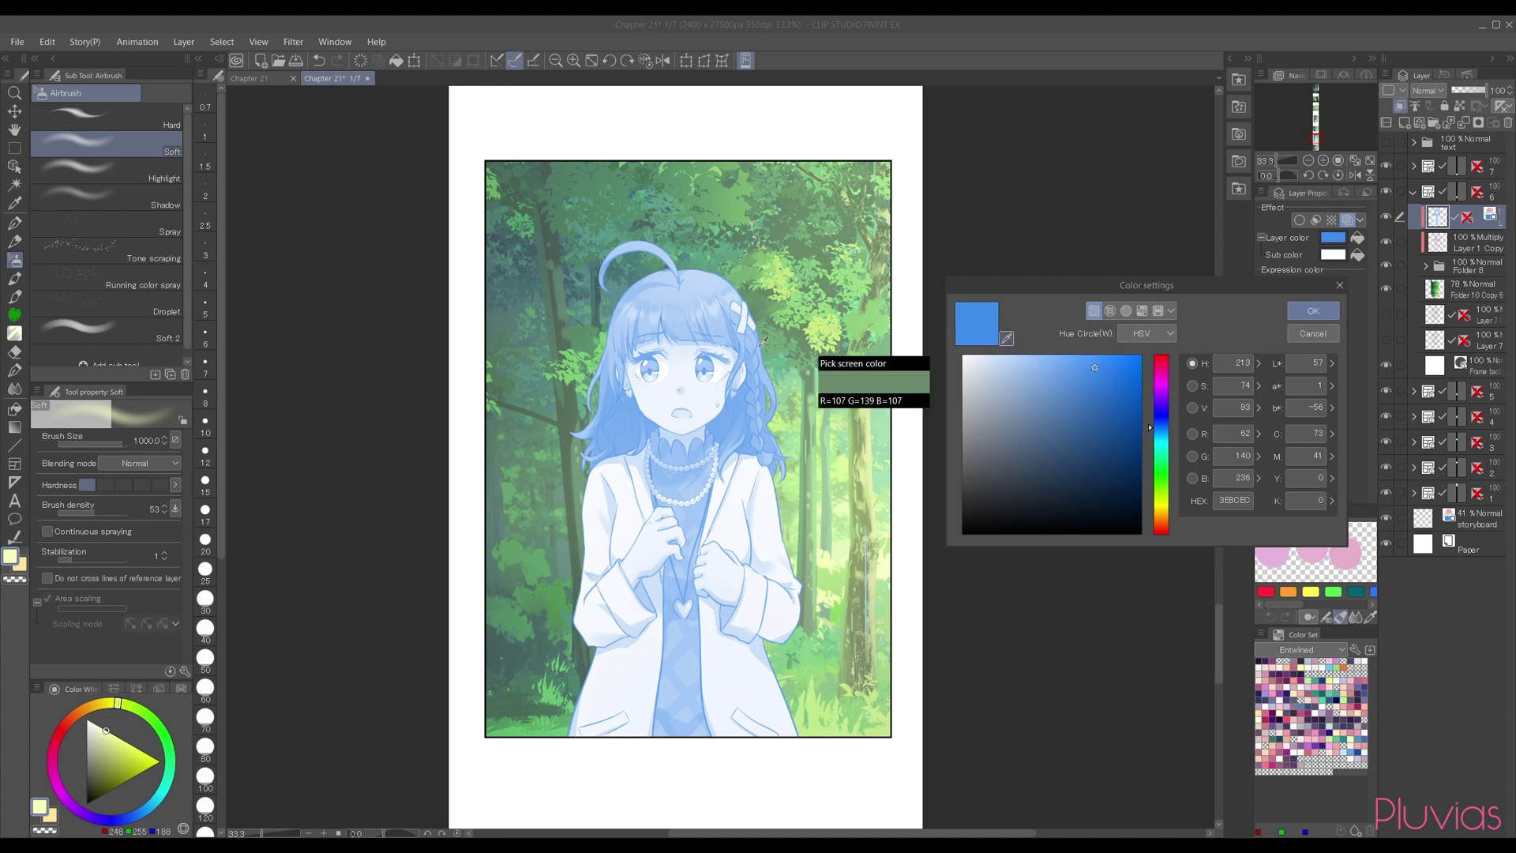
left_click(535, 244)
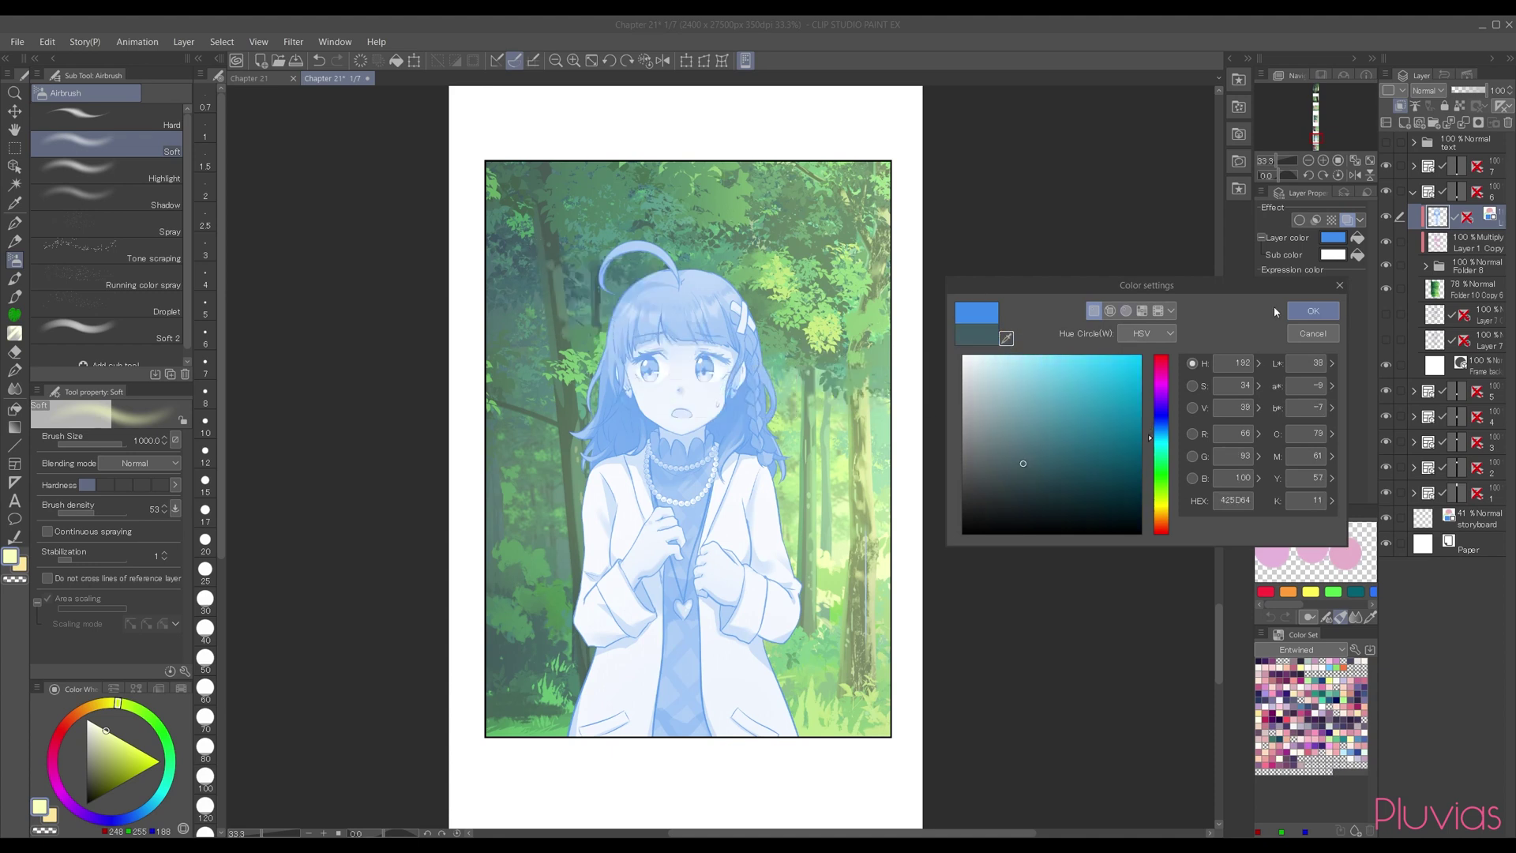
left_click(1313, 310)
Step: Set the Sub color to a pale yellow-green sampled from the foliage
left_click(1333, 254)
left_click(1006, 339)
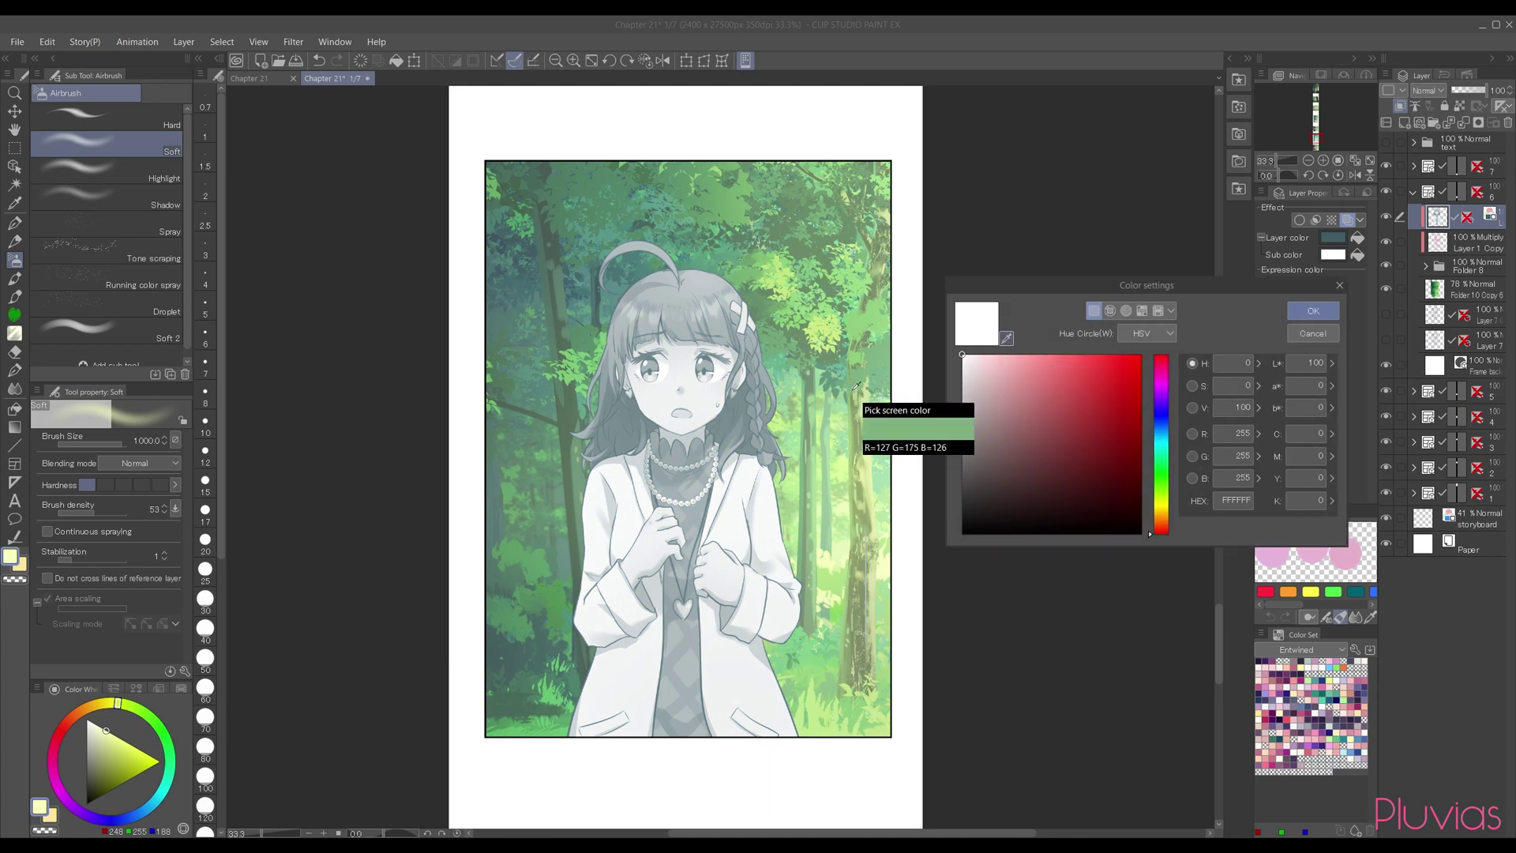
left_click(839, 555)
key("Return")
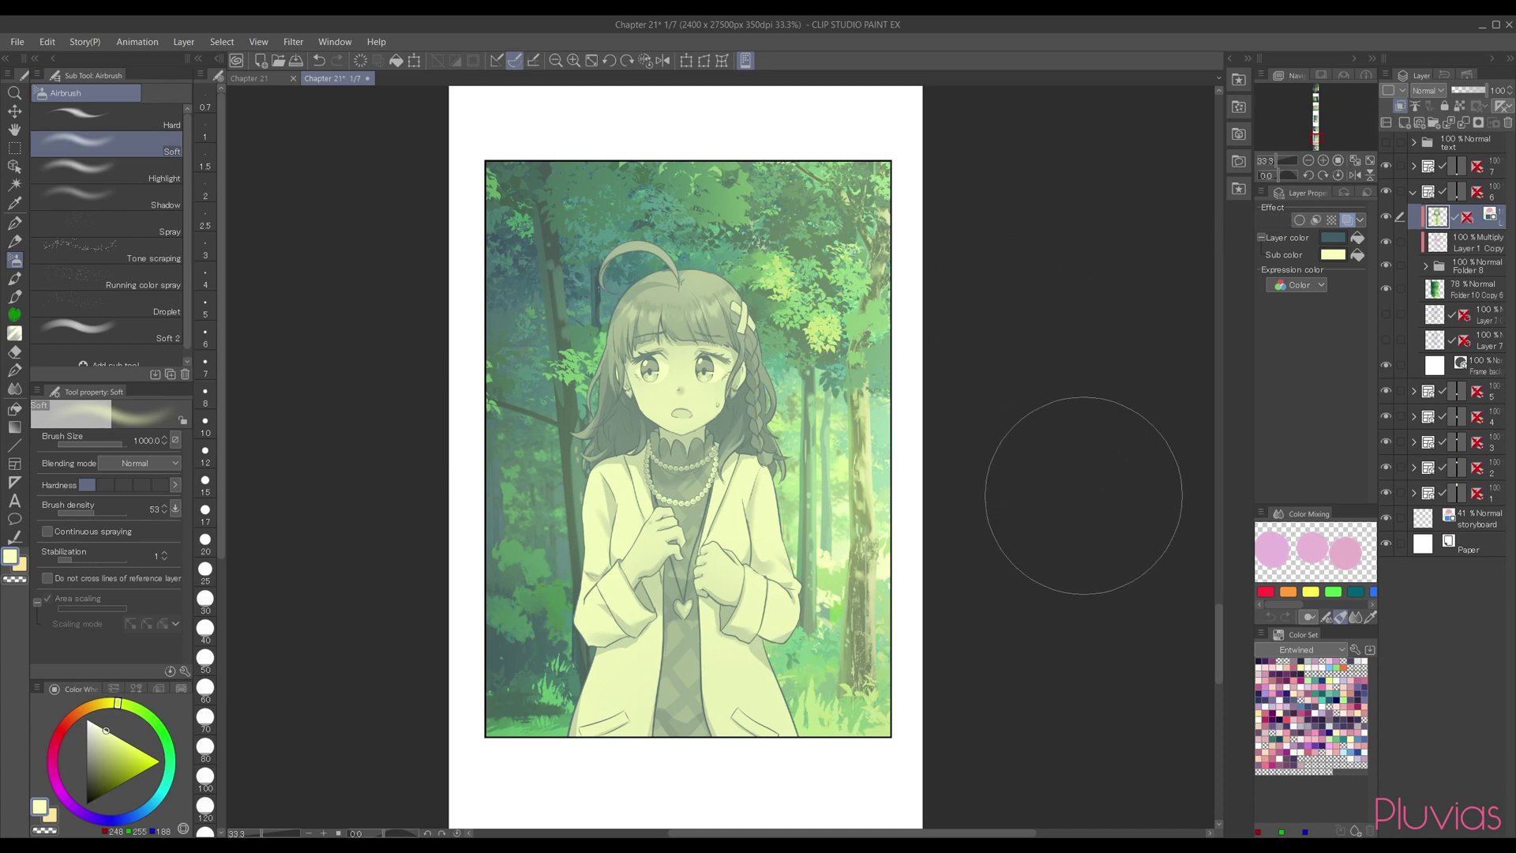
left_click(1333, 239)
Step: Darken the character layer's colour slightly and shift it toward blue
left_click(1066, 482)
left_click_drag(1151, 440, 1150, 437)
left_click(1295, 313)
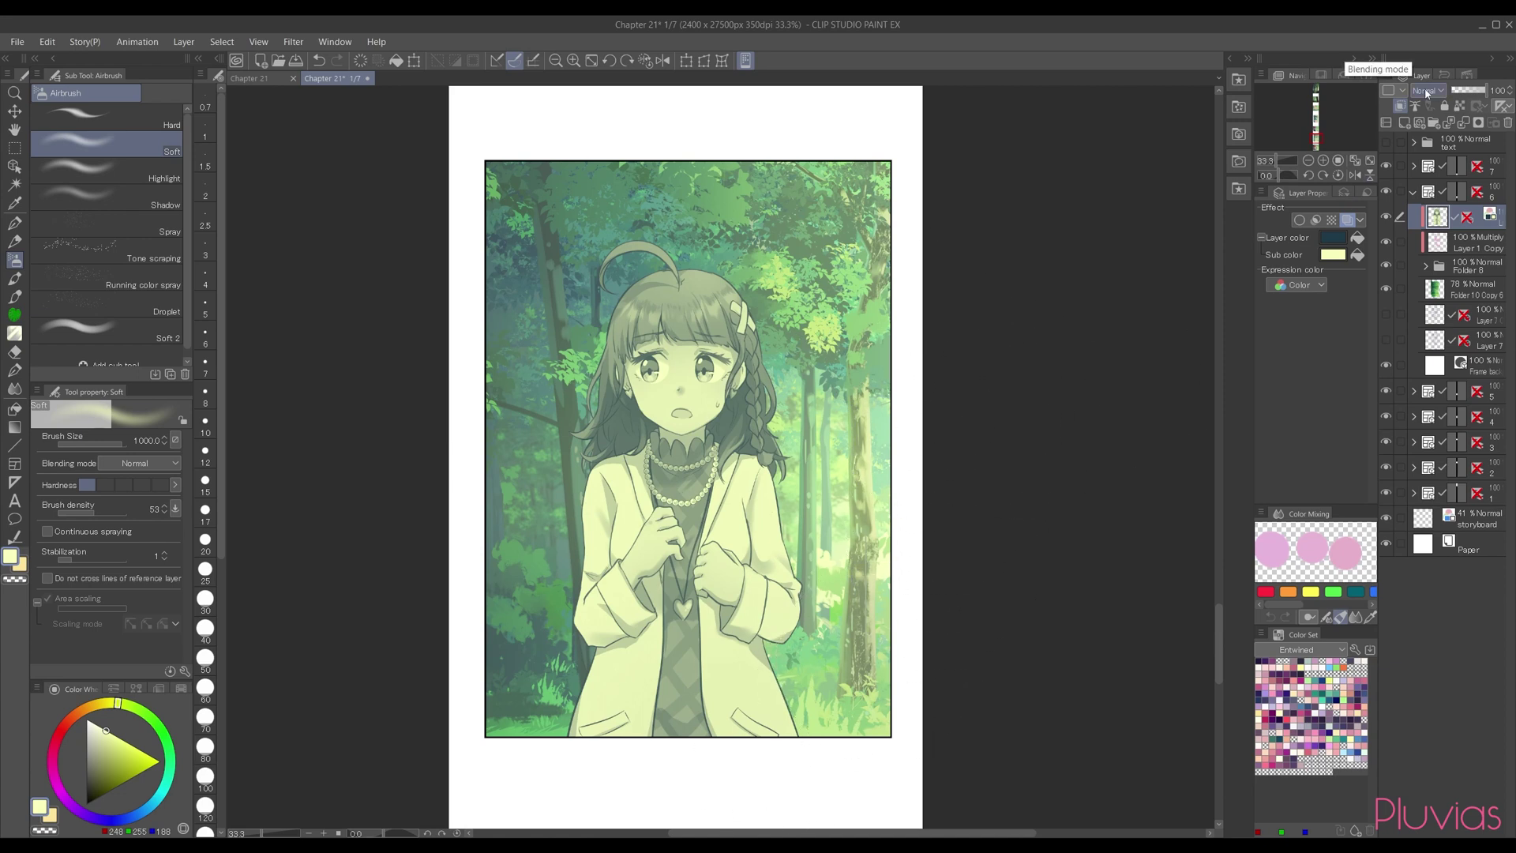
Step: Lower the colour layer's opacity from 54 to 36 and scroll through the blending modes
scroll(1426, 93, "down", 20)
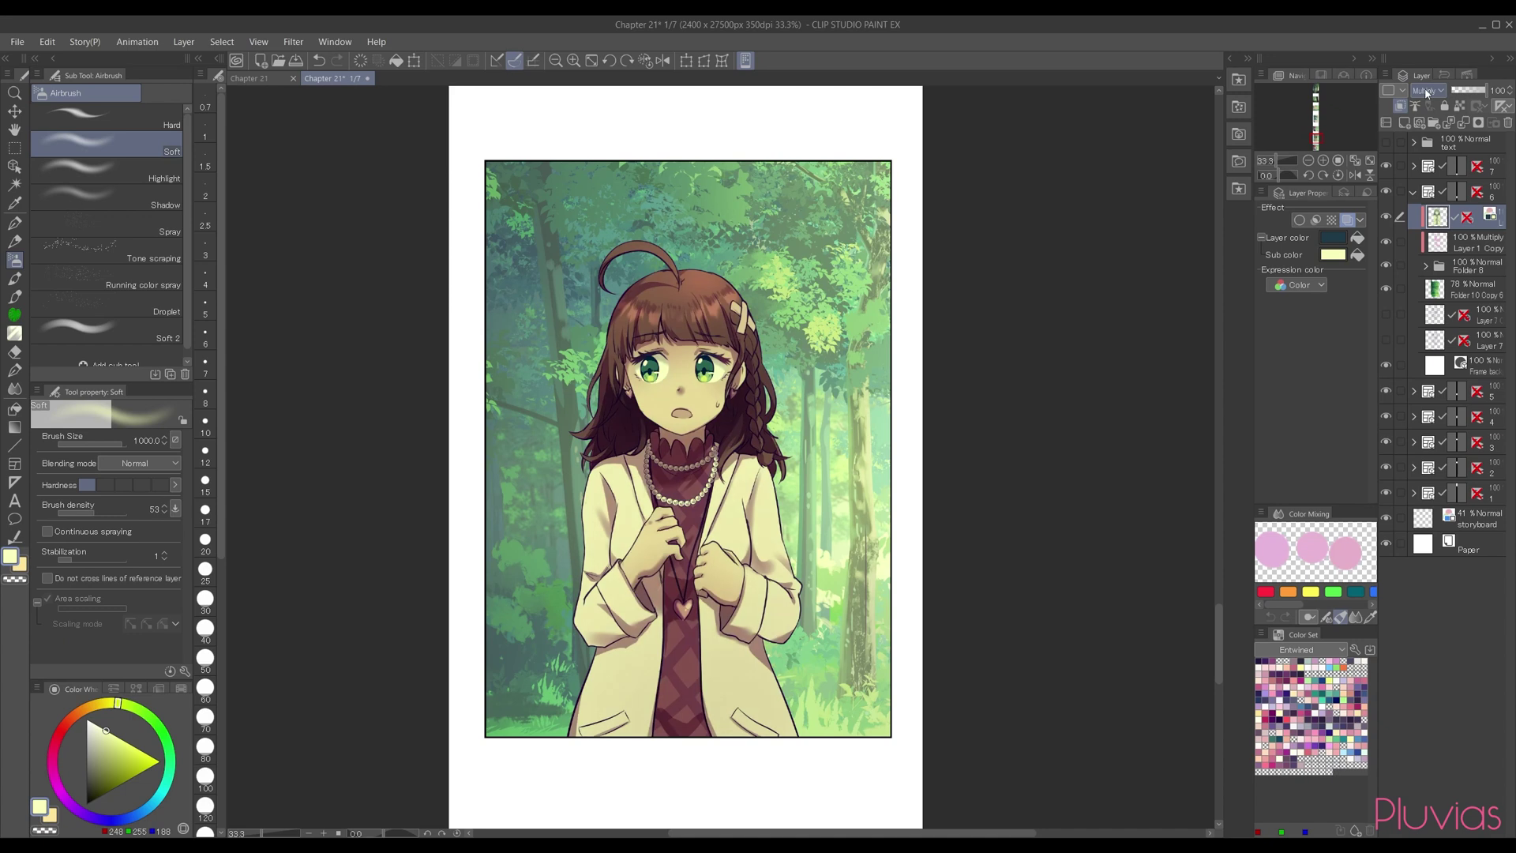
scroll(1426, 93, "up", 20)
left_click(1471, 93)
left_click_drag(1472, 92, 1465, 92)
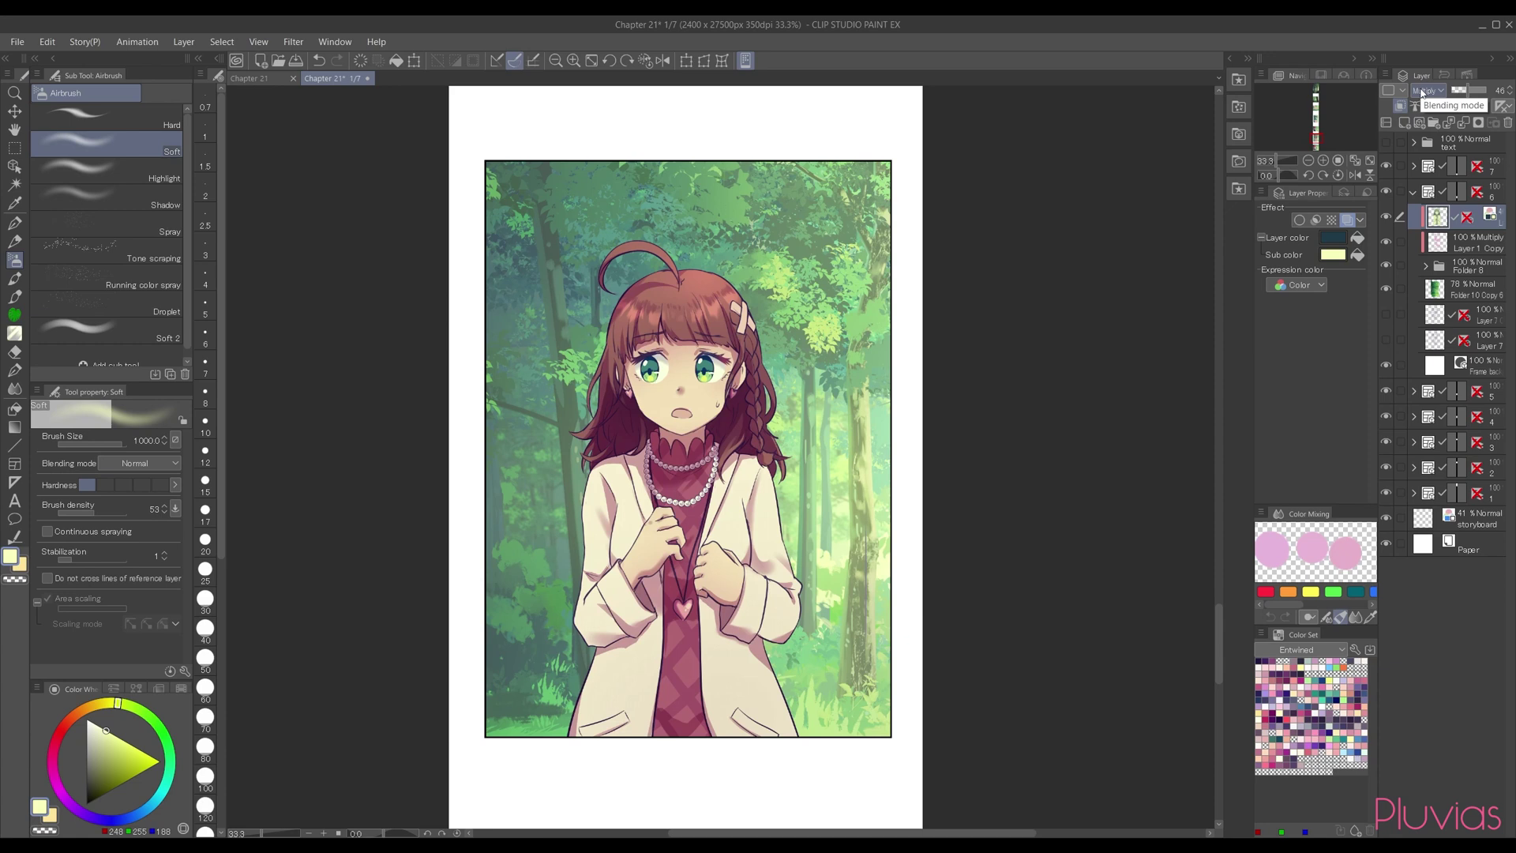
scroll(1422, 94, "down", 3)
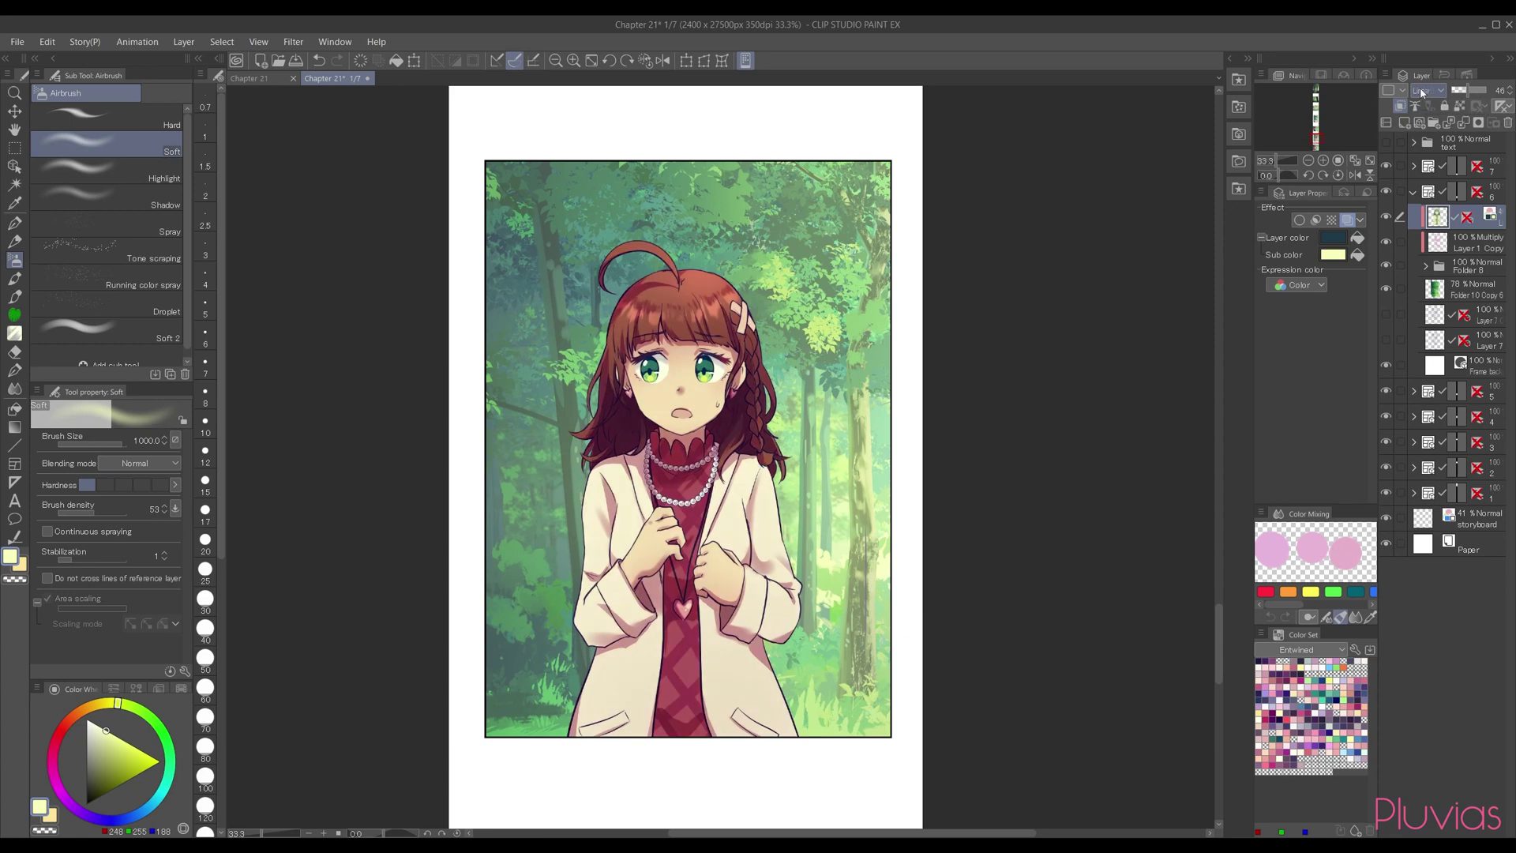
scroll(1422, 94, "down", 4)
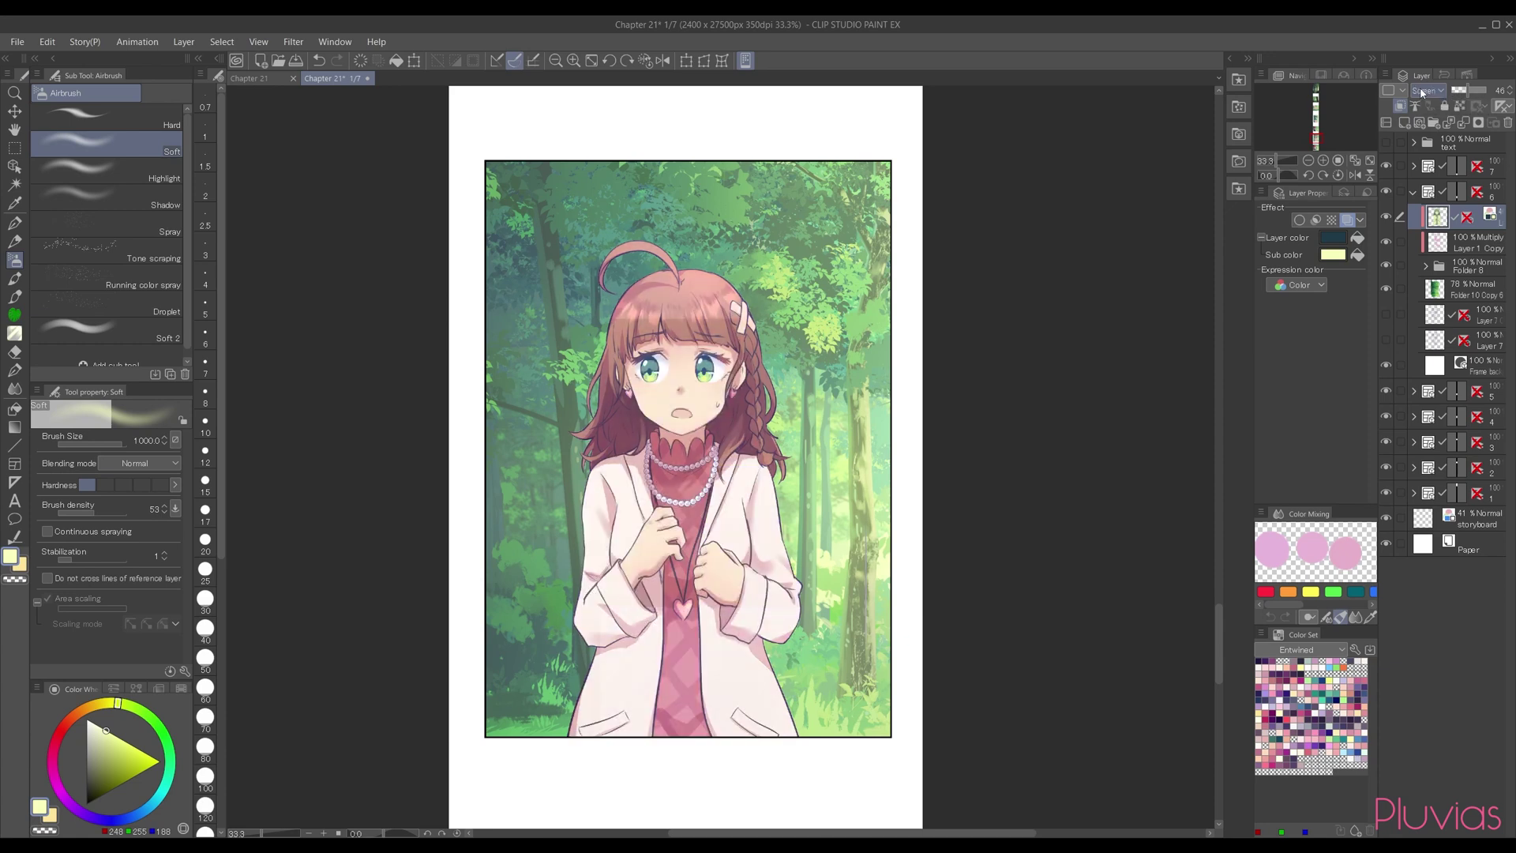
scroll(1422, 94, "down", 5)
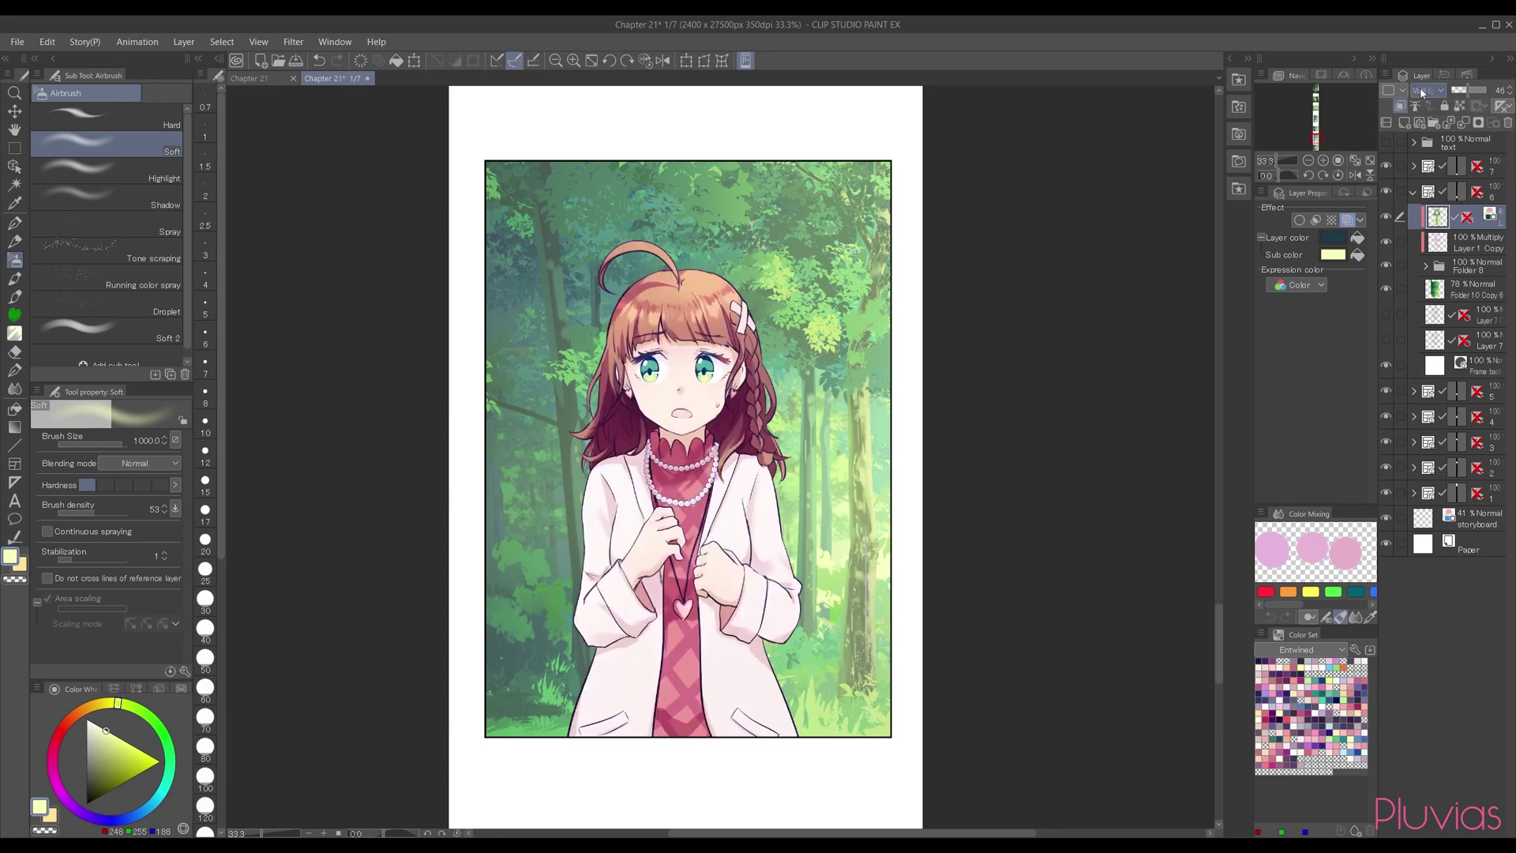
scroll(1422, 94, "down", 2)
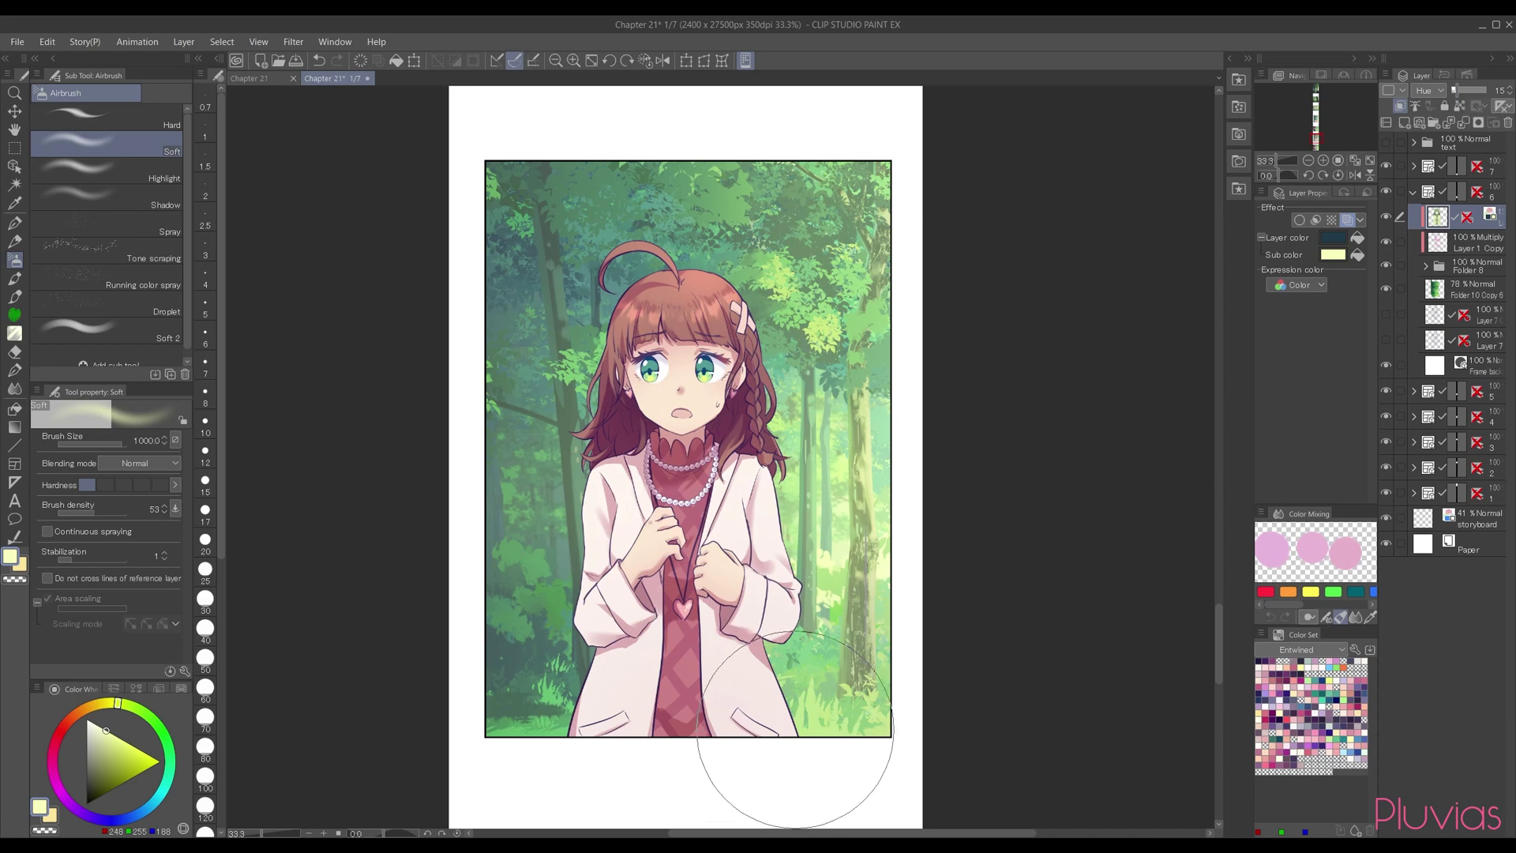
Step: Add a visible Multiply layer, Layer 107, and bring up the New Correction Layer types
key("ctrl+shift+n")
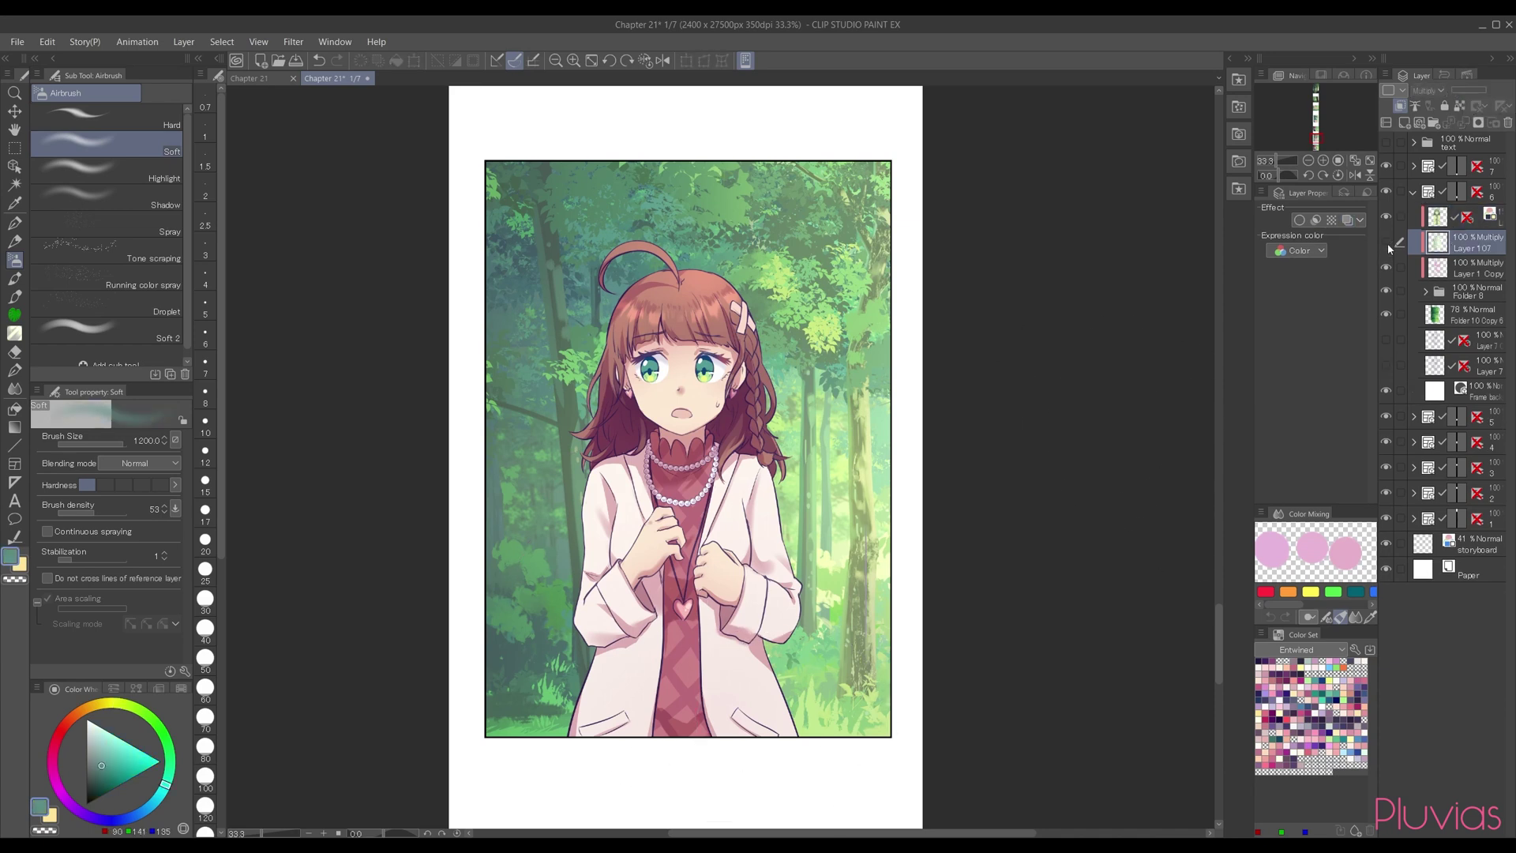
left_click(1386, 242)
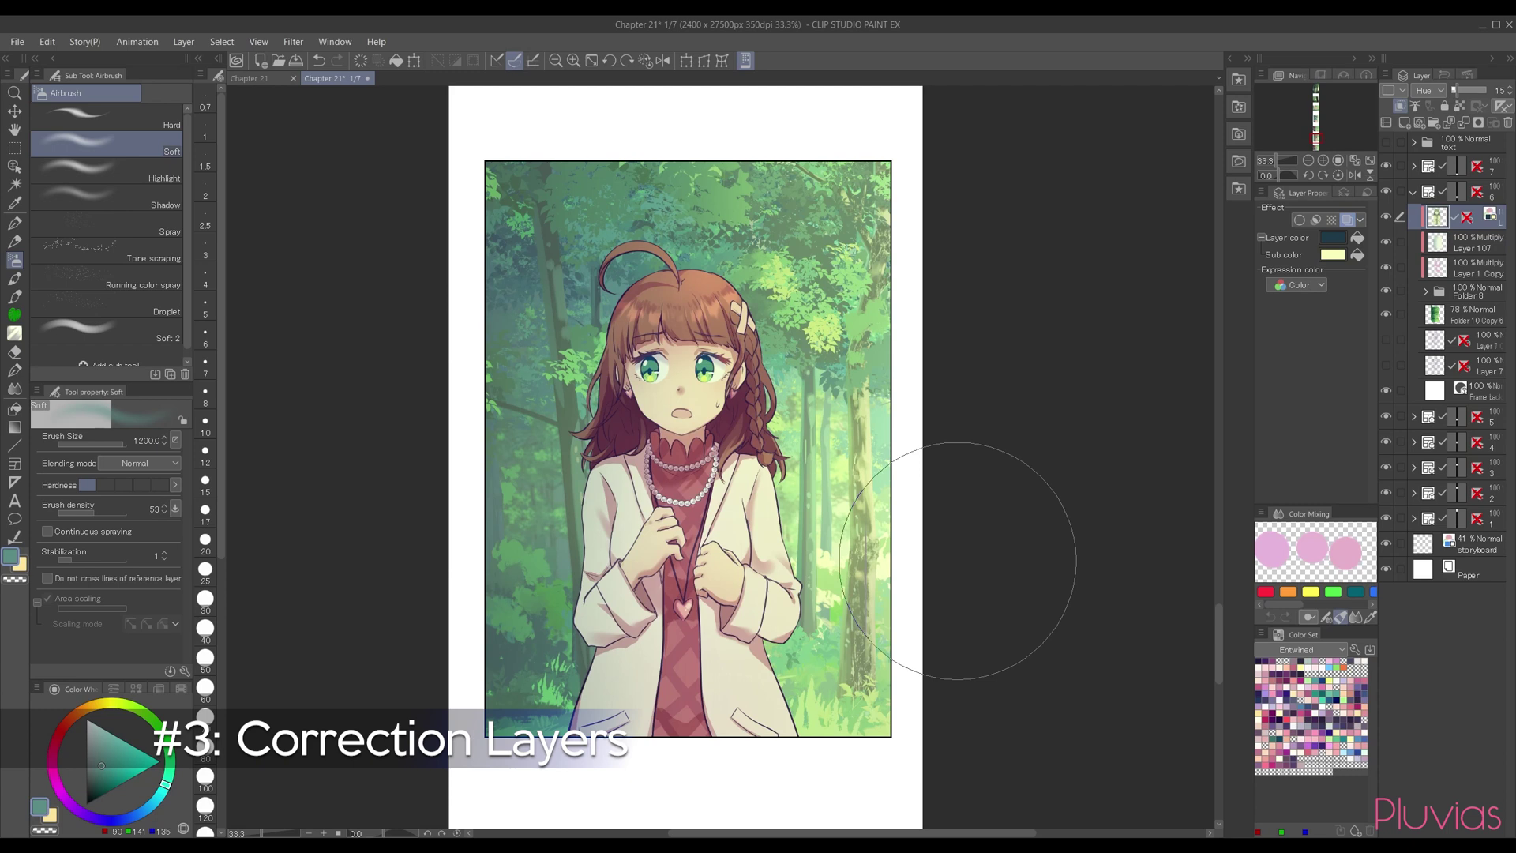
left_click(190, 44)
mouse_move(223, 94)
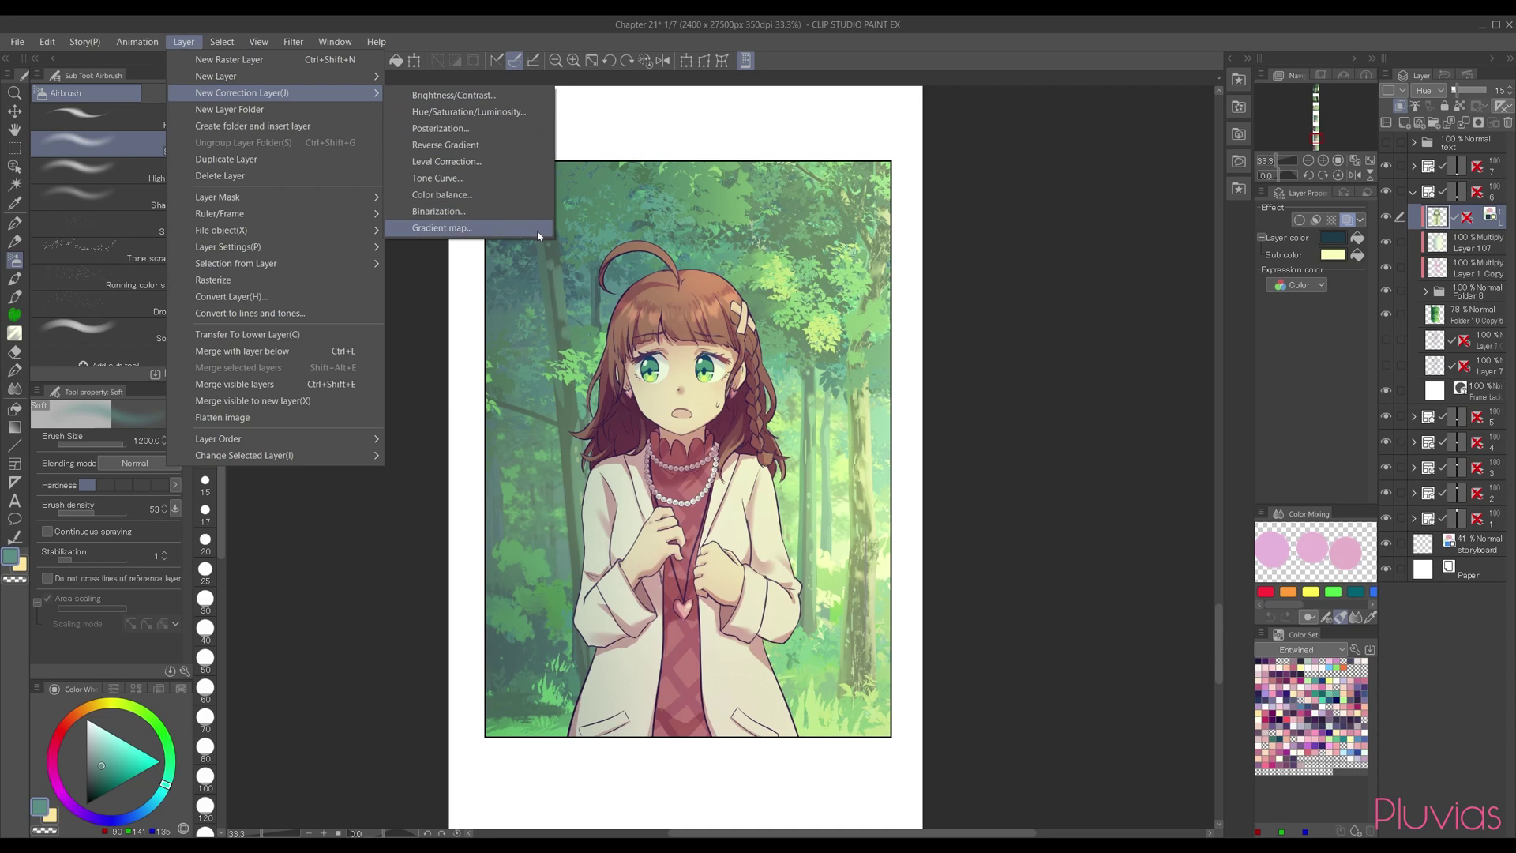
Step: Add a Tone Curve correction layer, reopen its settings and raise the RGB curve to brighten
left_click(542, 183)
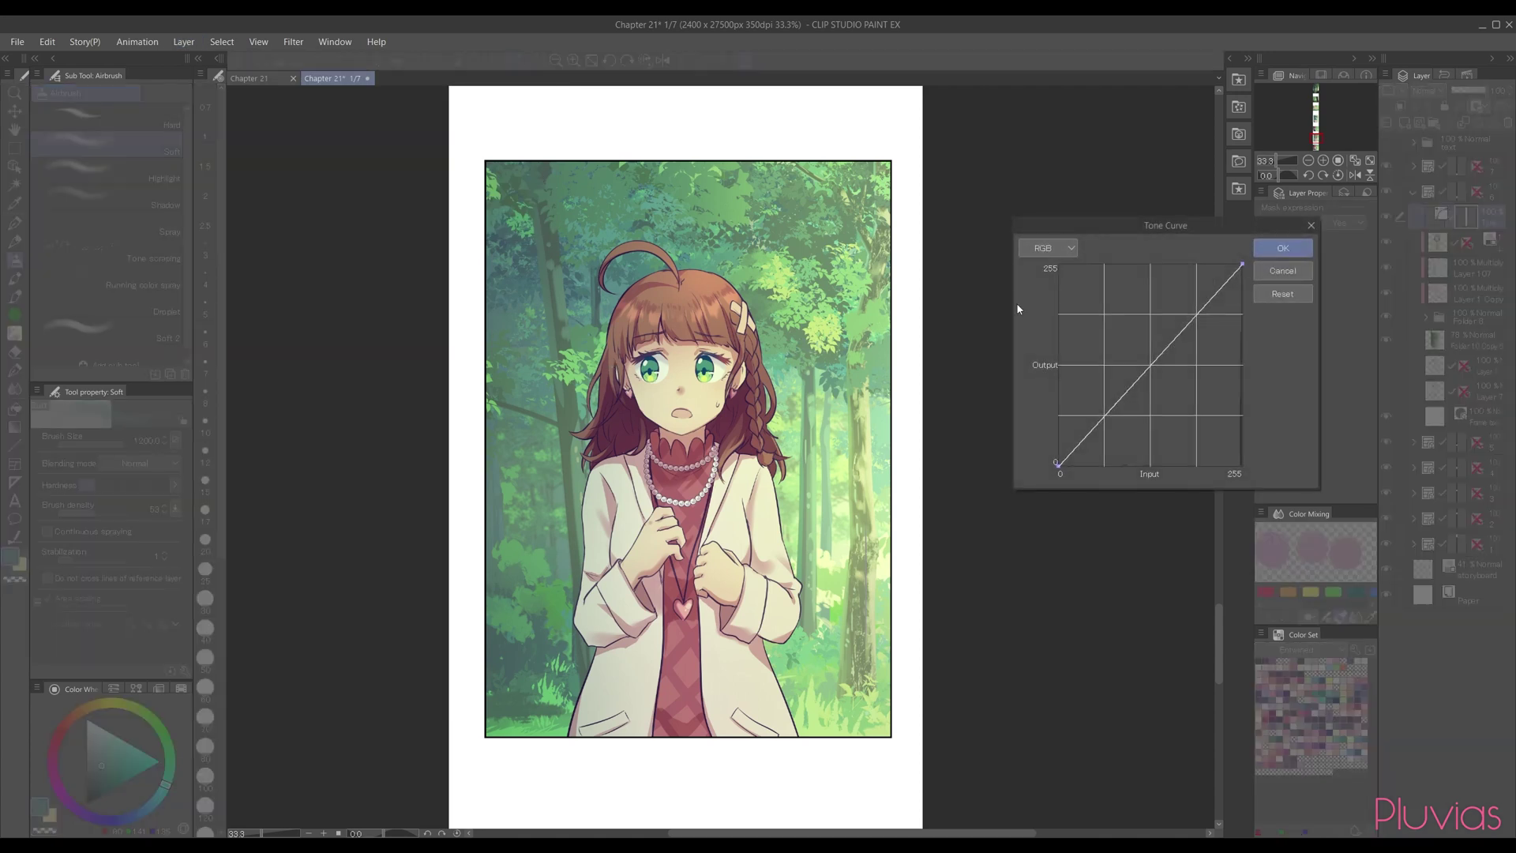
left_click(1282, 250)
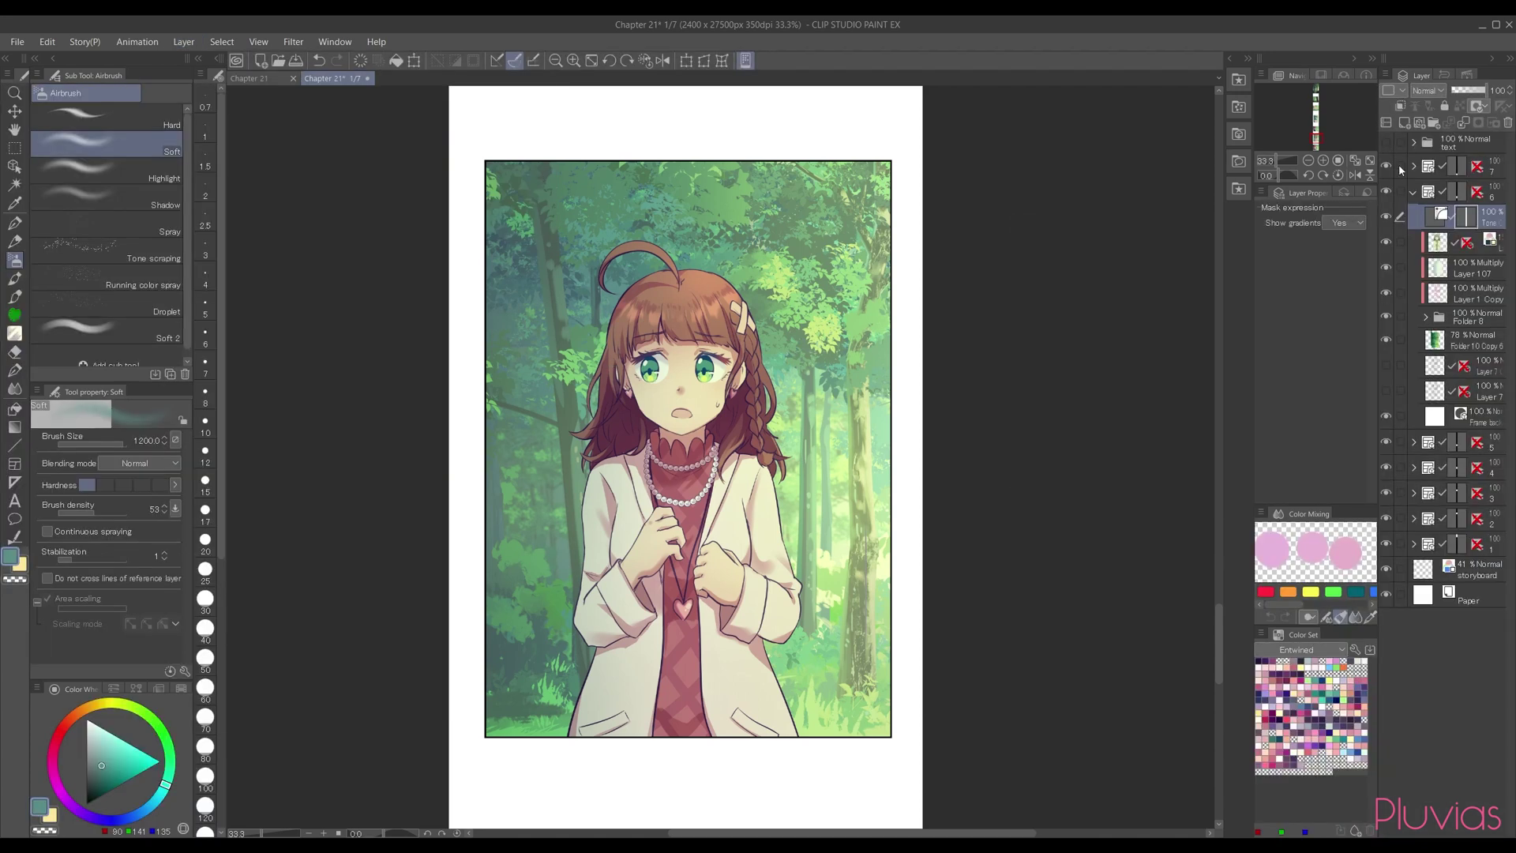
left_click(1444, 222)
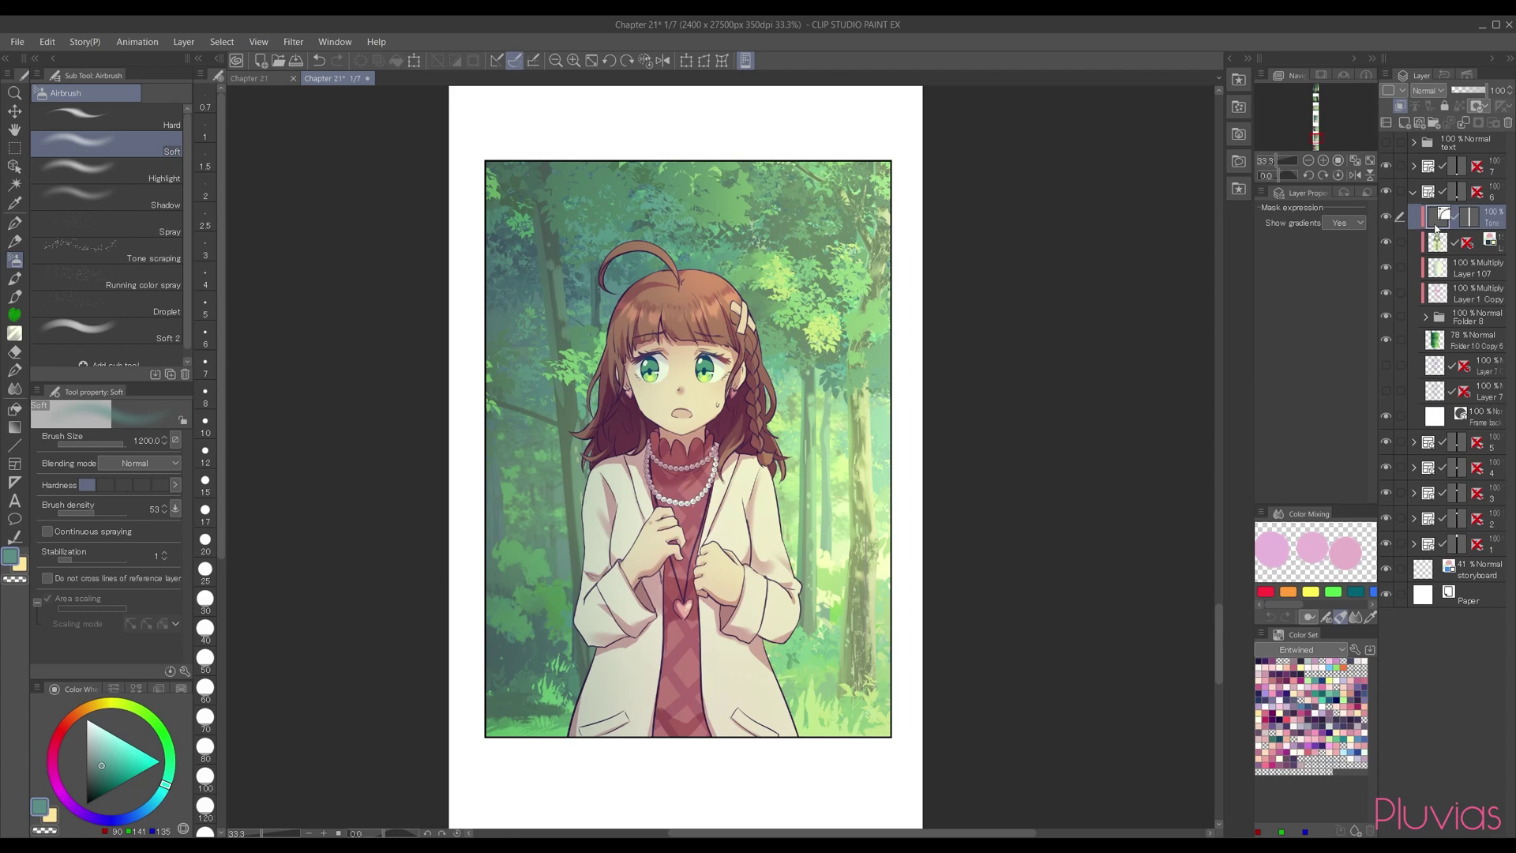
double_click(1435, 225)
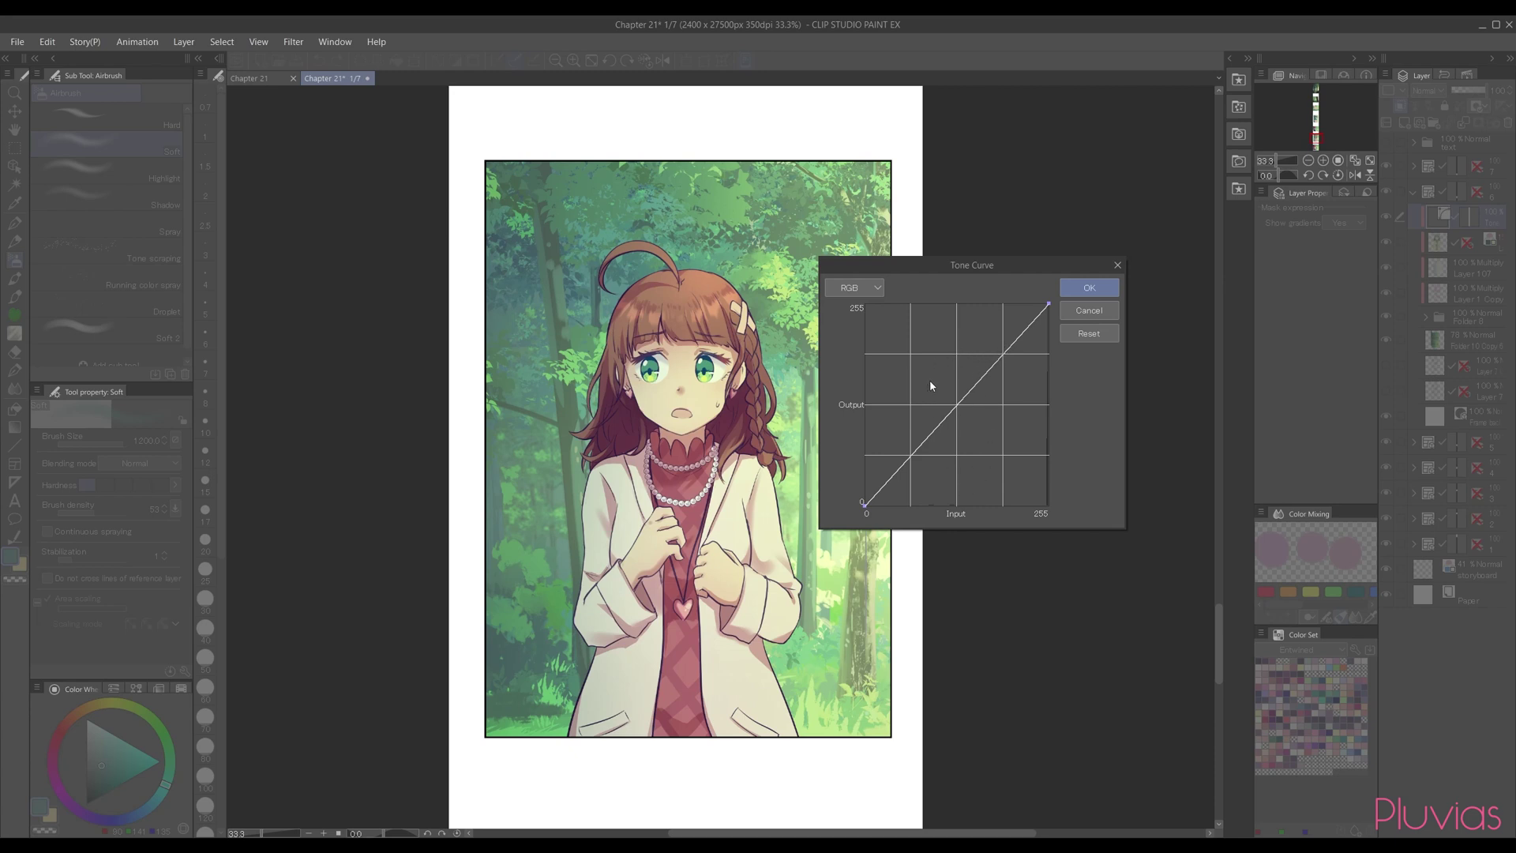
left_click_drag(948, 413, 923, 371)
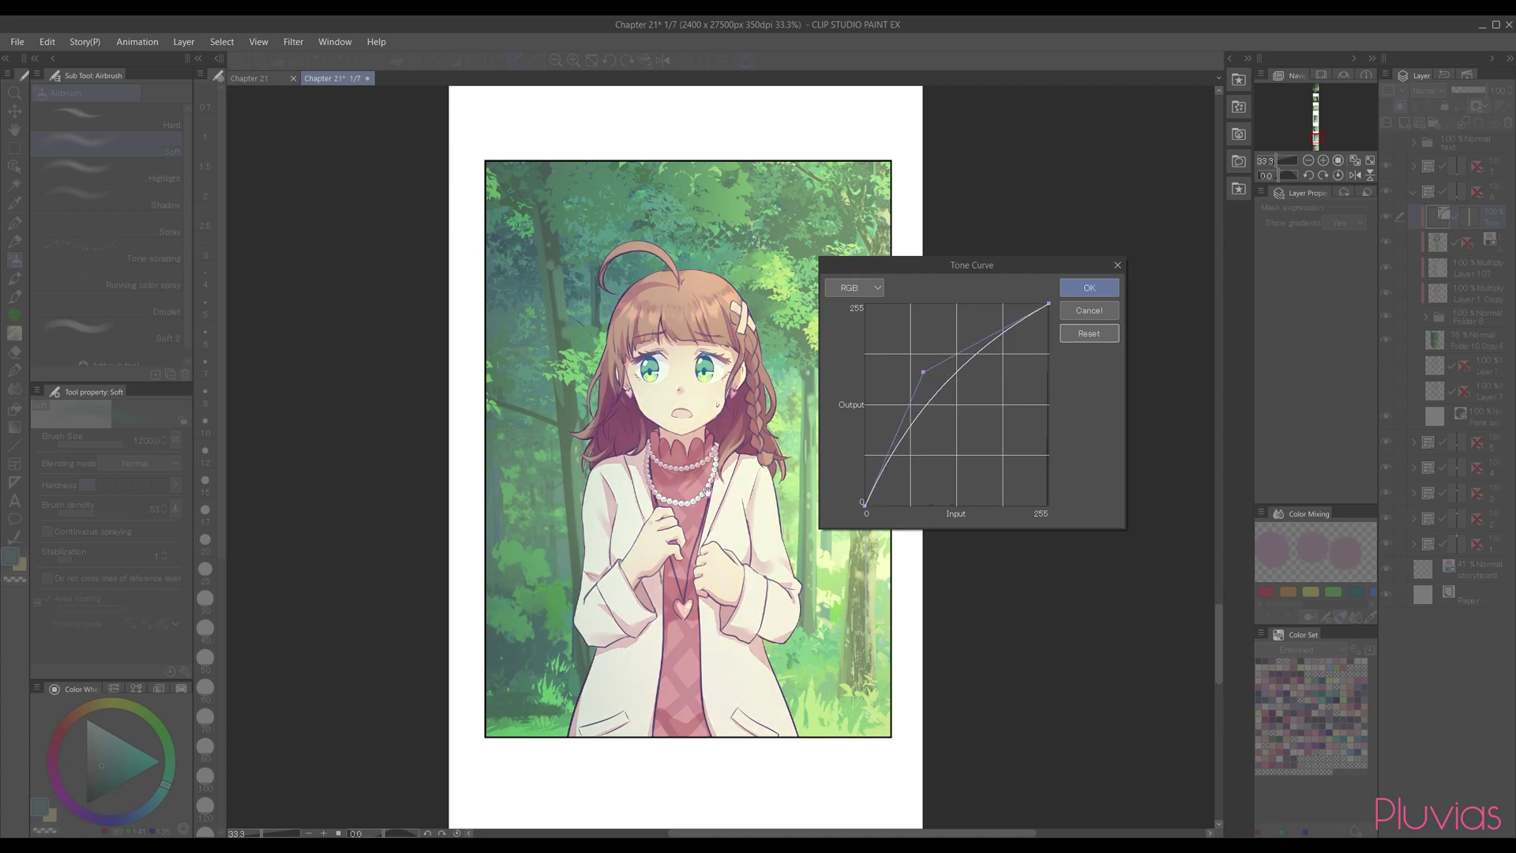
left_click_drag(923, 371, 964, 489)
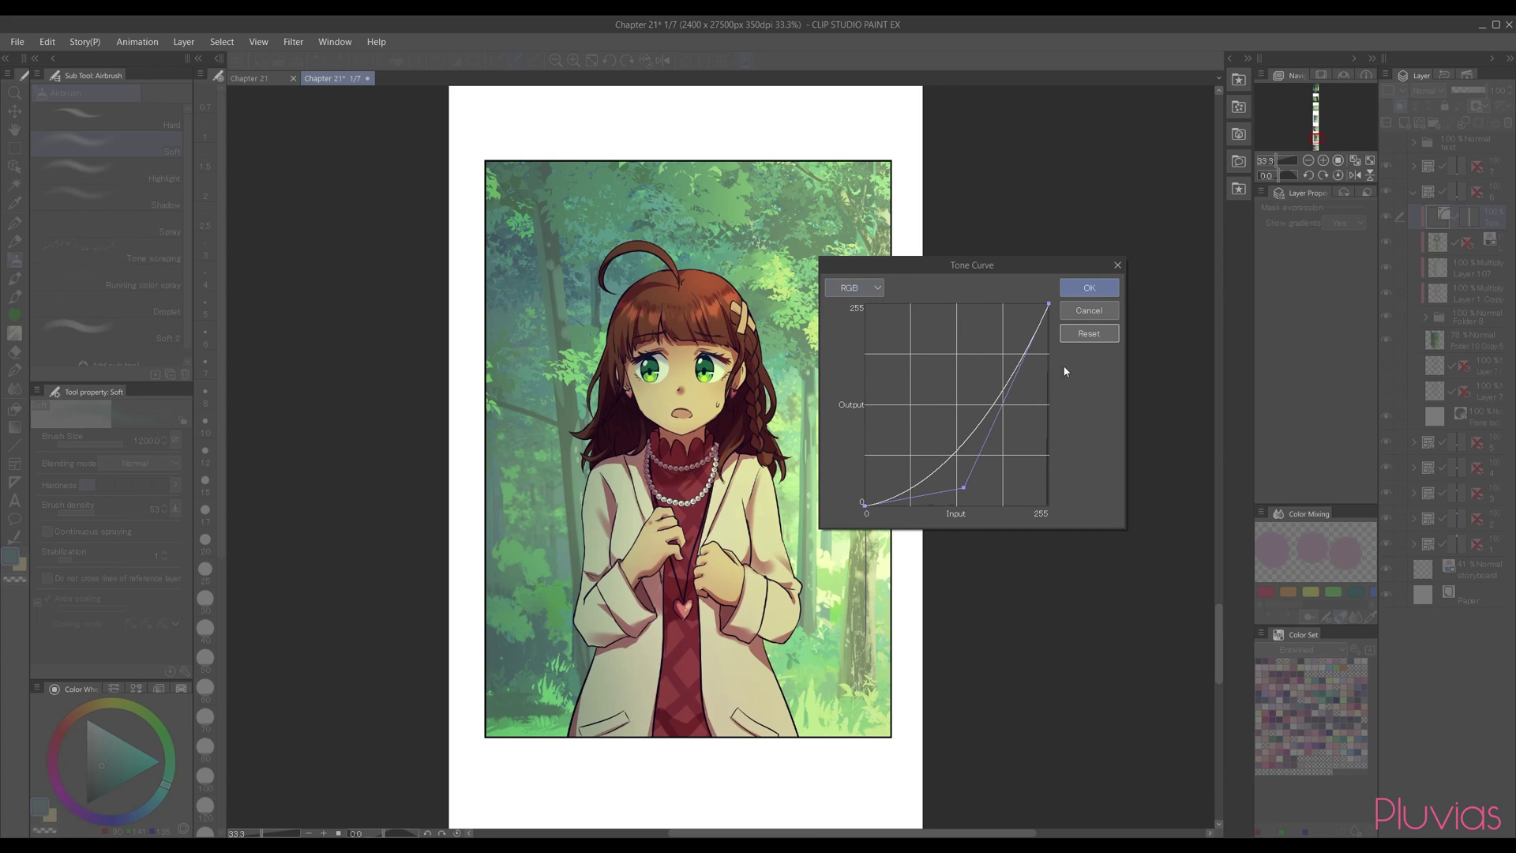
left_click(1089, 333)
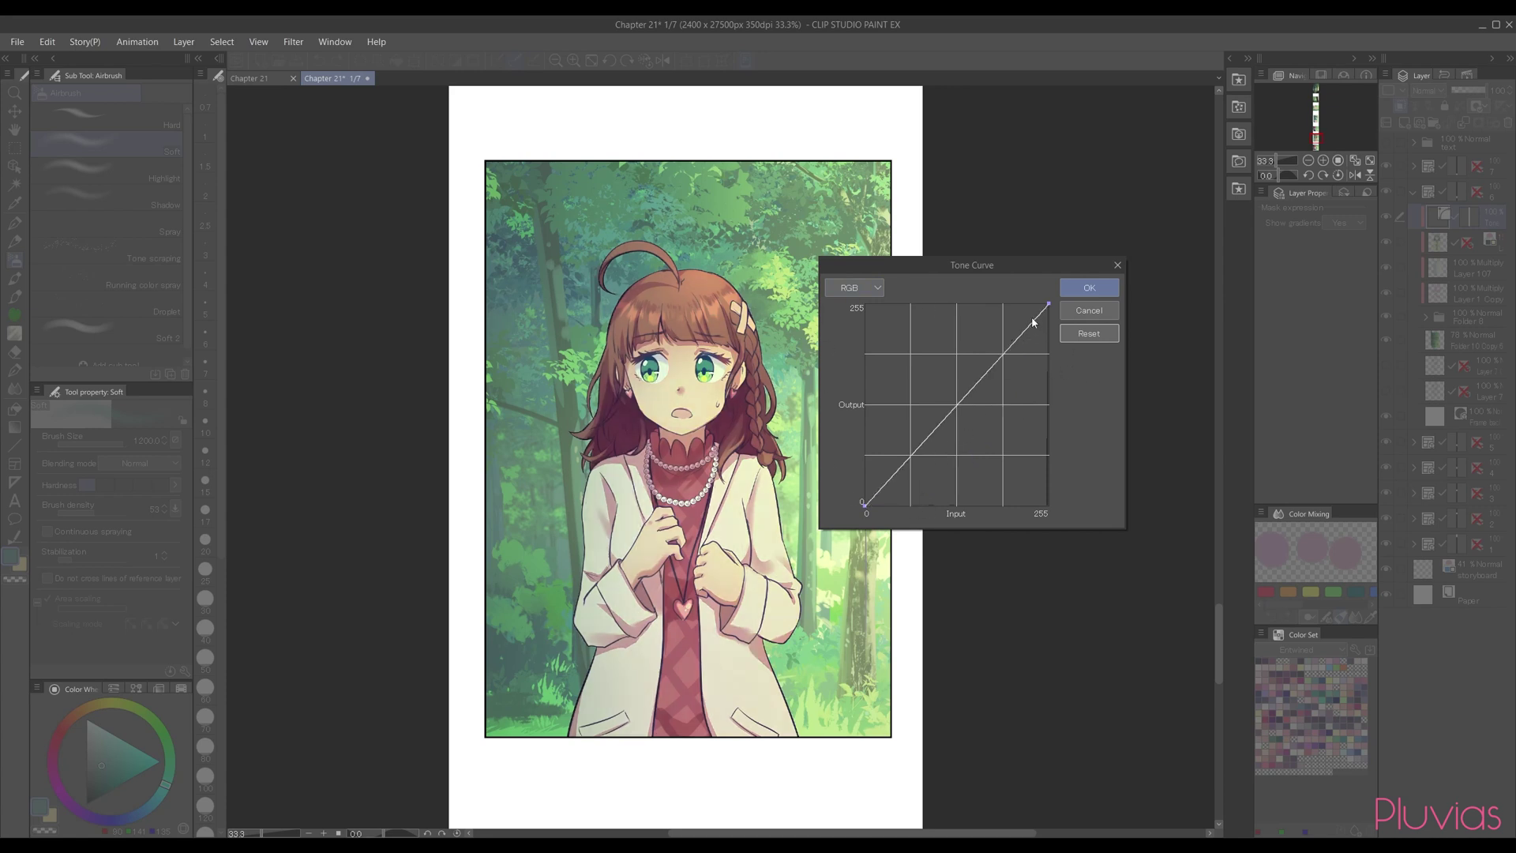
left_click_drag(1026, 335, 1016, 307)
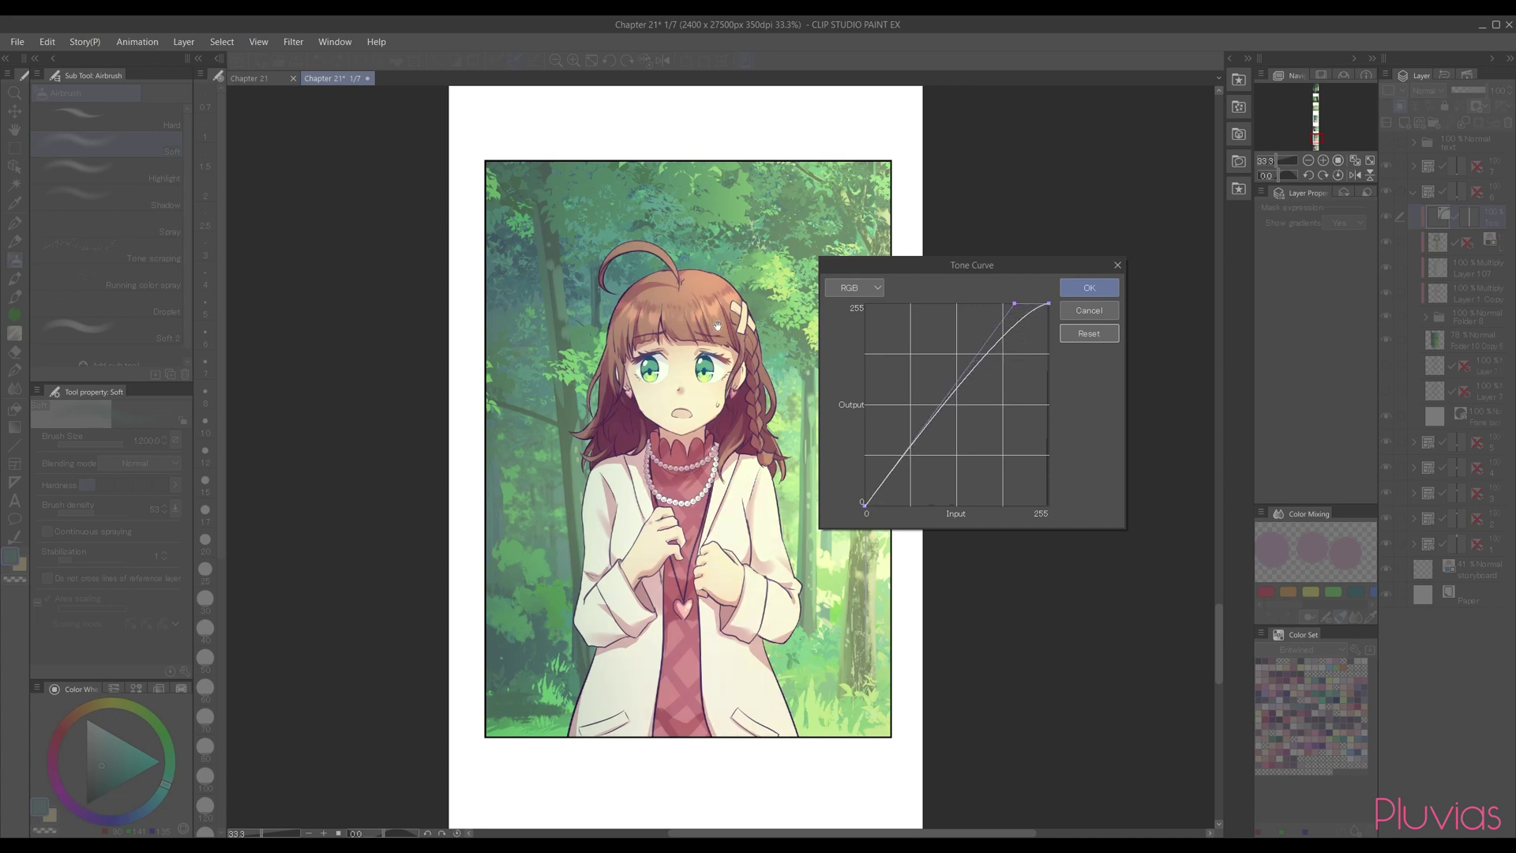
left_click_drag(892, 483, 905, 517)
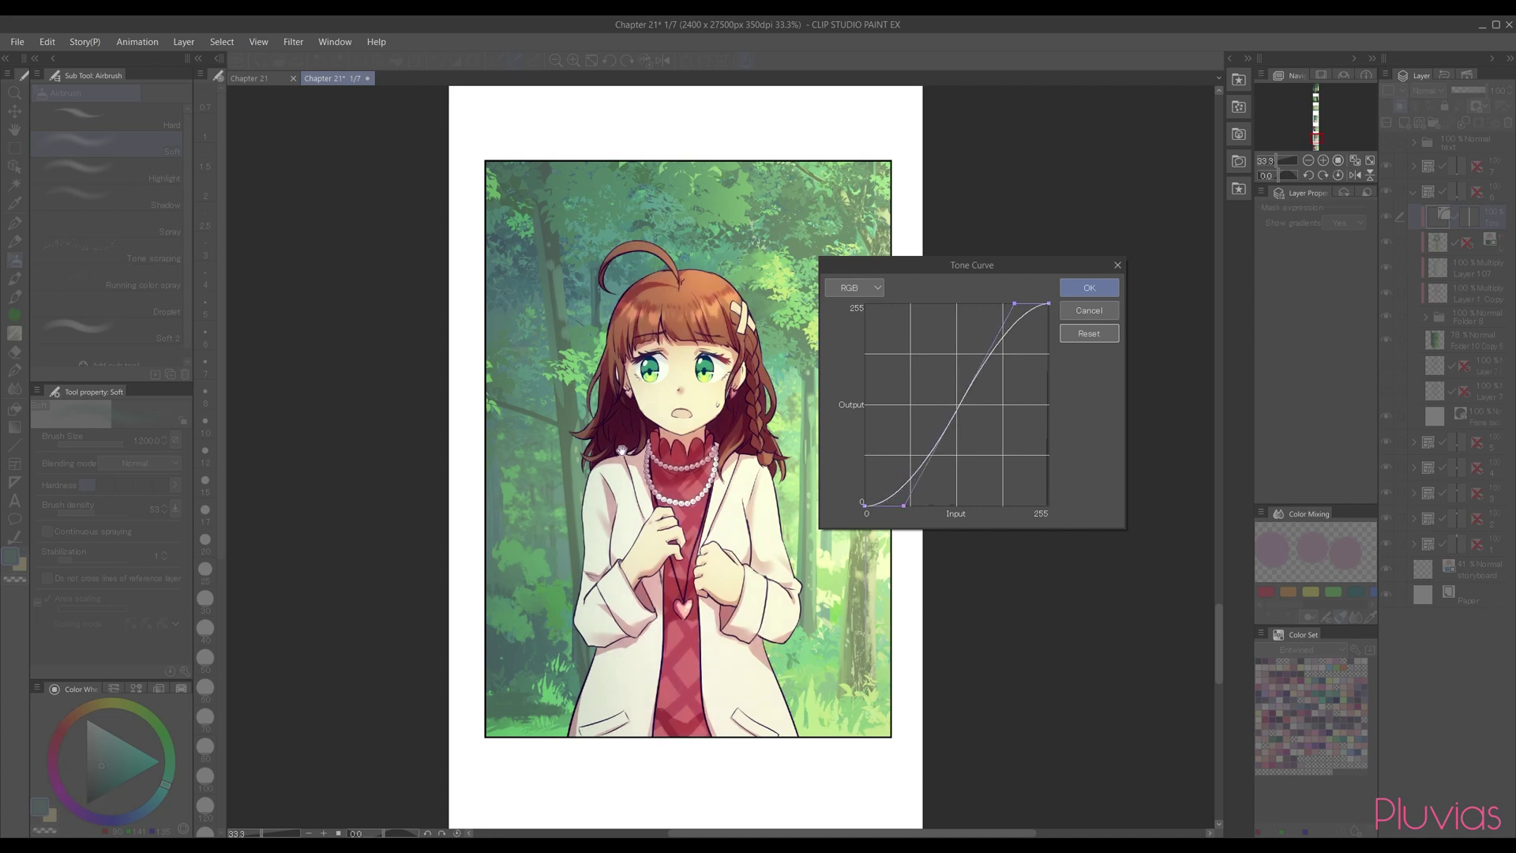
left_click_drag(957, 404, 961, 440)
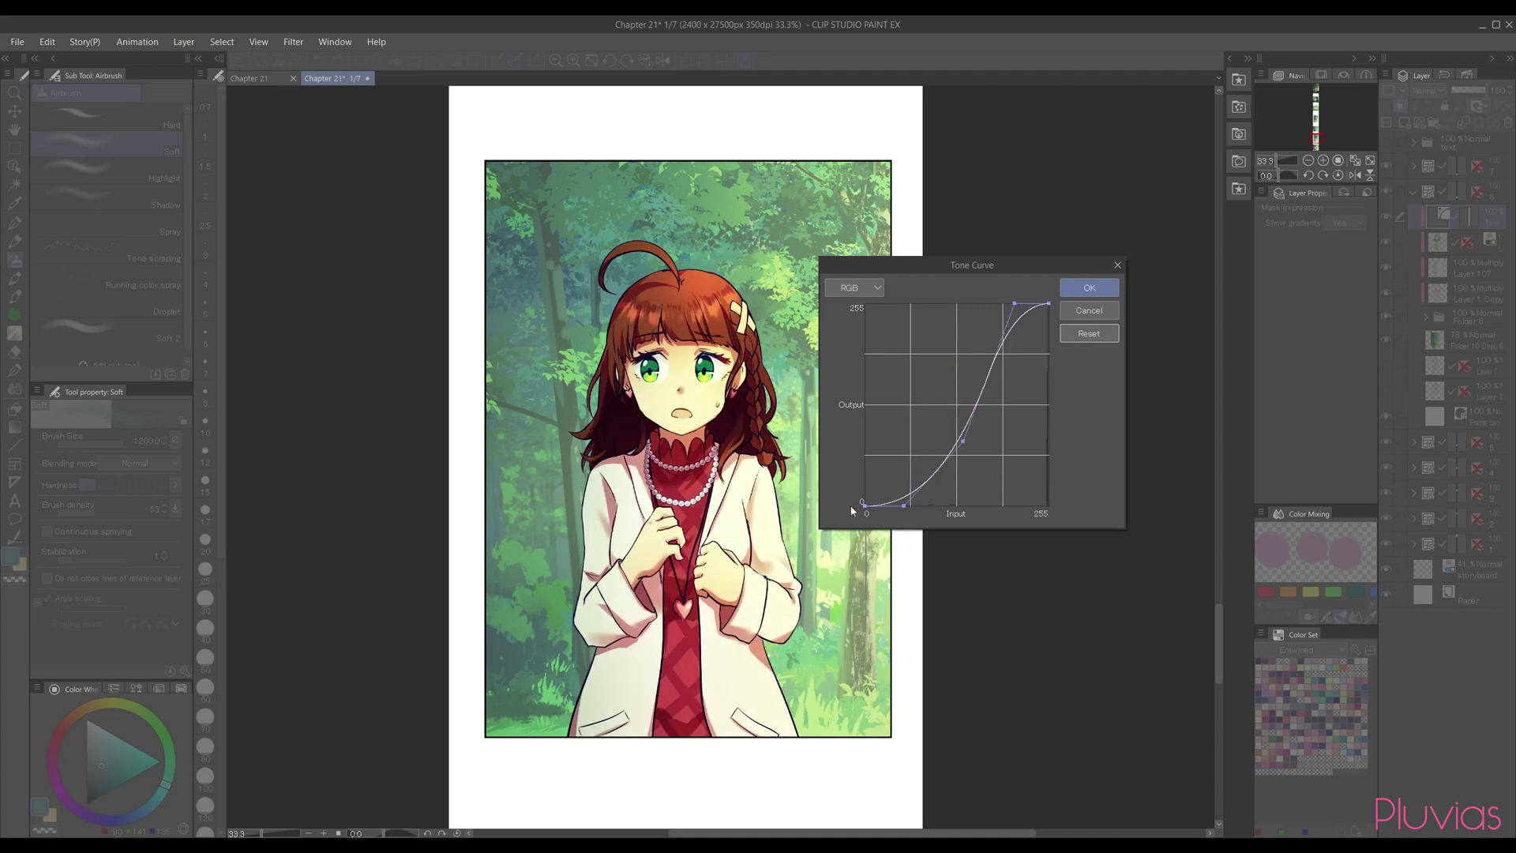
left_click(1099, 336)
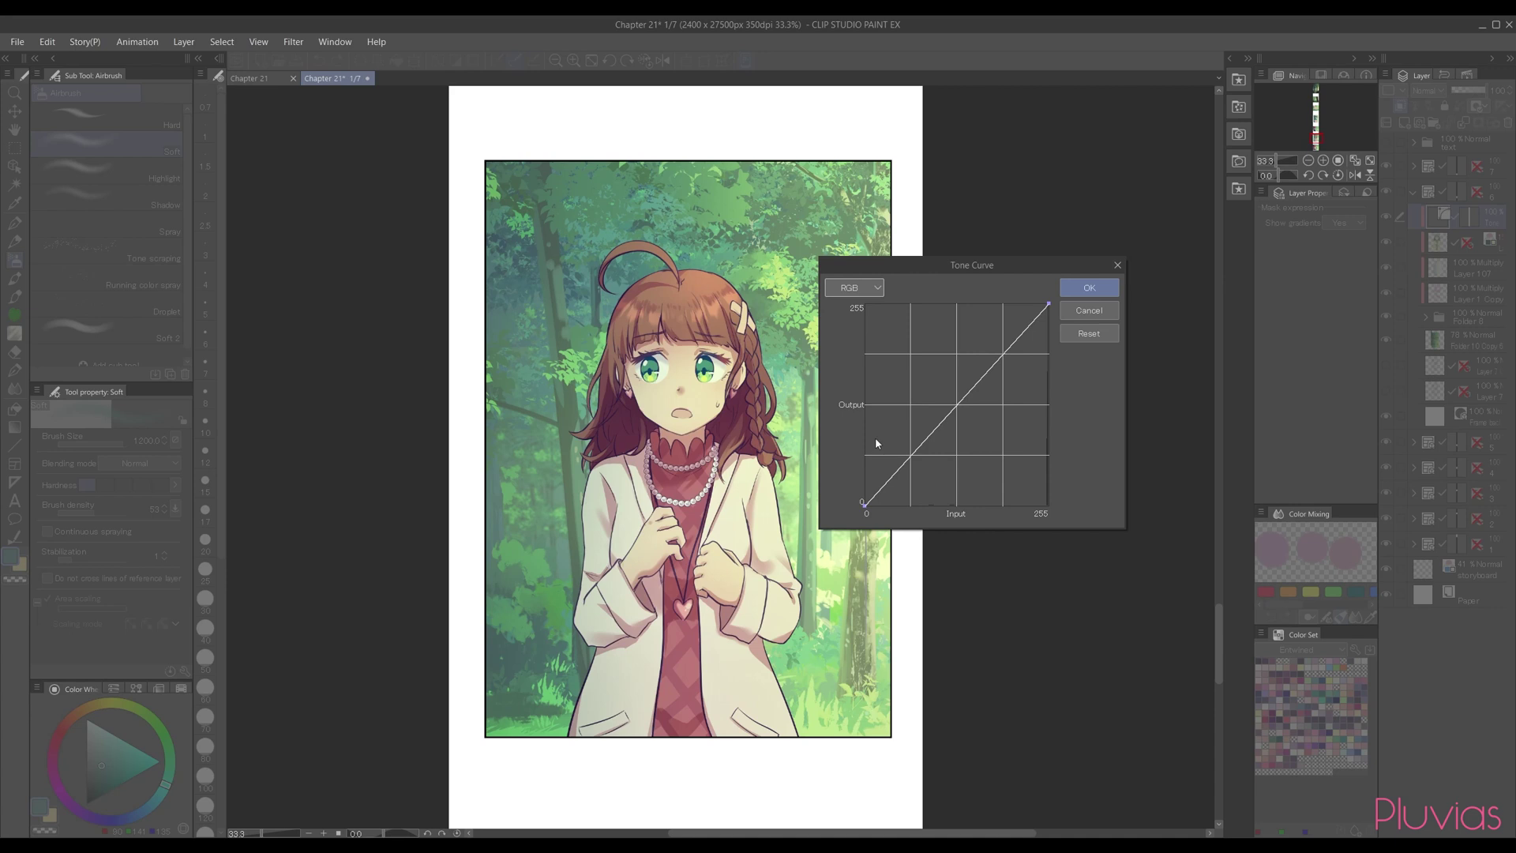
Step: Try bending the Red and Green channel curves, then reset both
left_click(874, 292)
left_click(872, 319)
left_click_drag(956, 410, 982, 477)
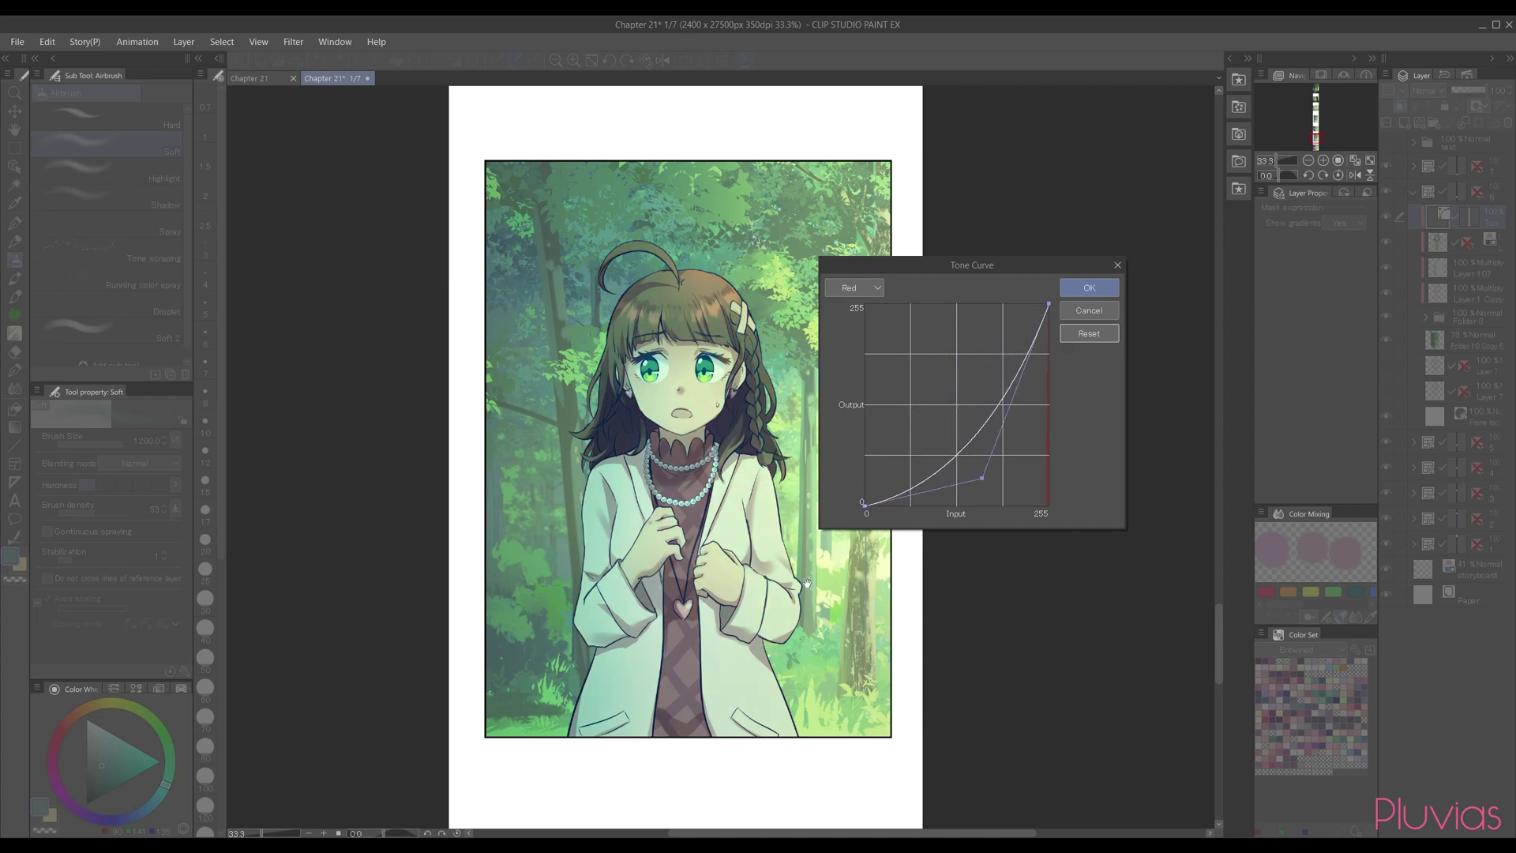
key("ctrl+z")
left_click(864, 287)
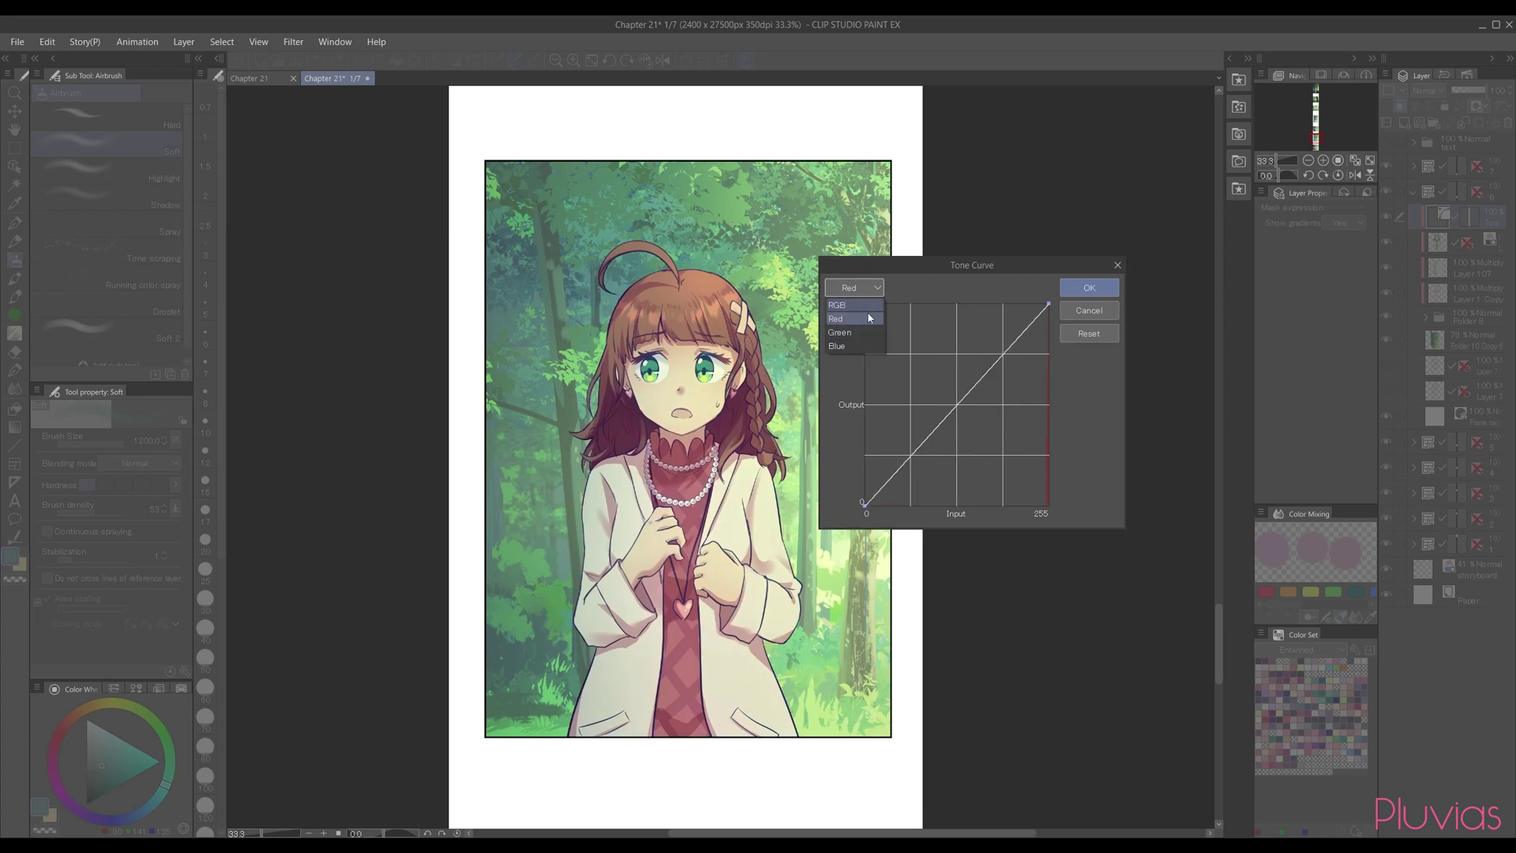
left_click(863, 333)
left_click_drag(952, 415, 937, 356)
left_click_drag(941, 350, 973, 477)
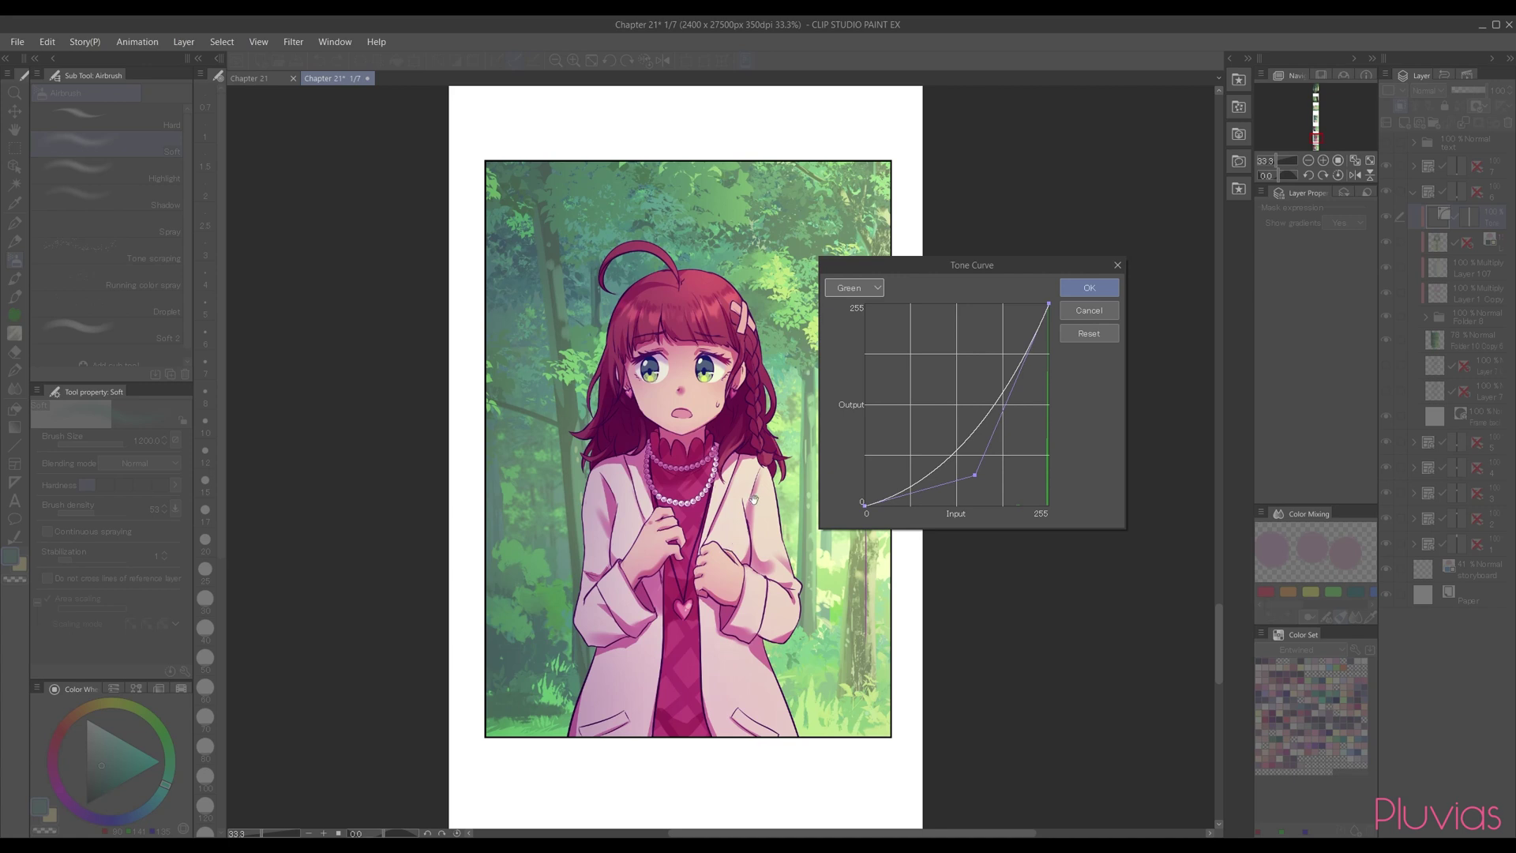
left_click(1089, 333)
Step: On the Blue channel, bow the curve slightly below the diagonal
left_click(854, 287)
left_click(854, 345)
left_click_drag(952, 412, 945, 368)
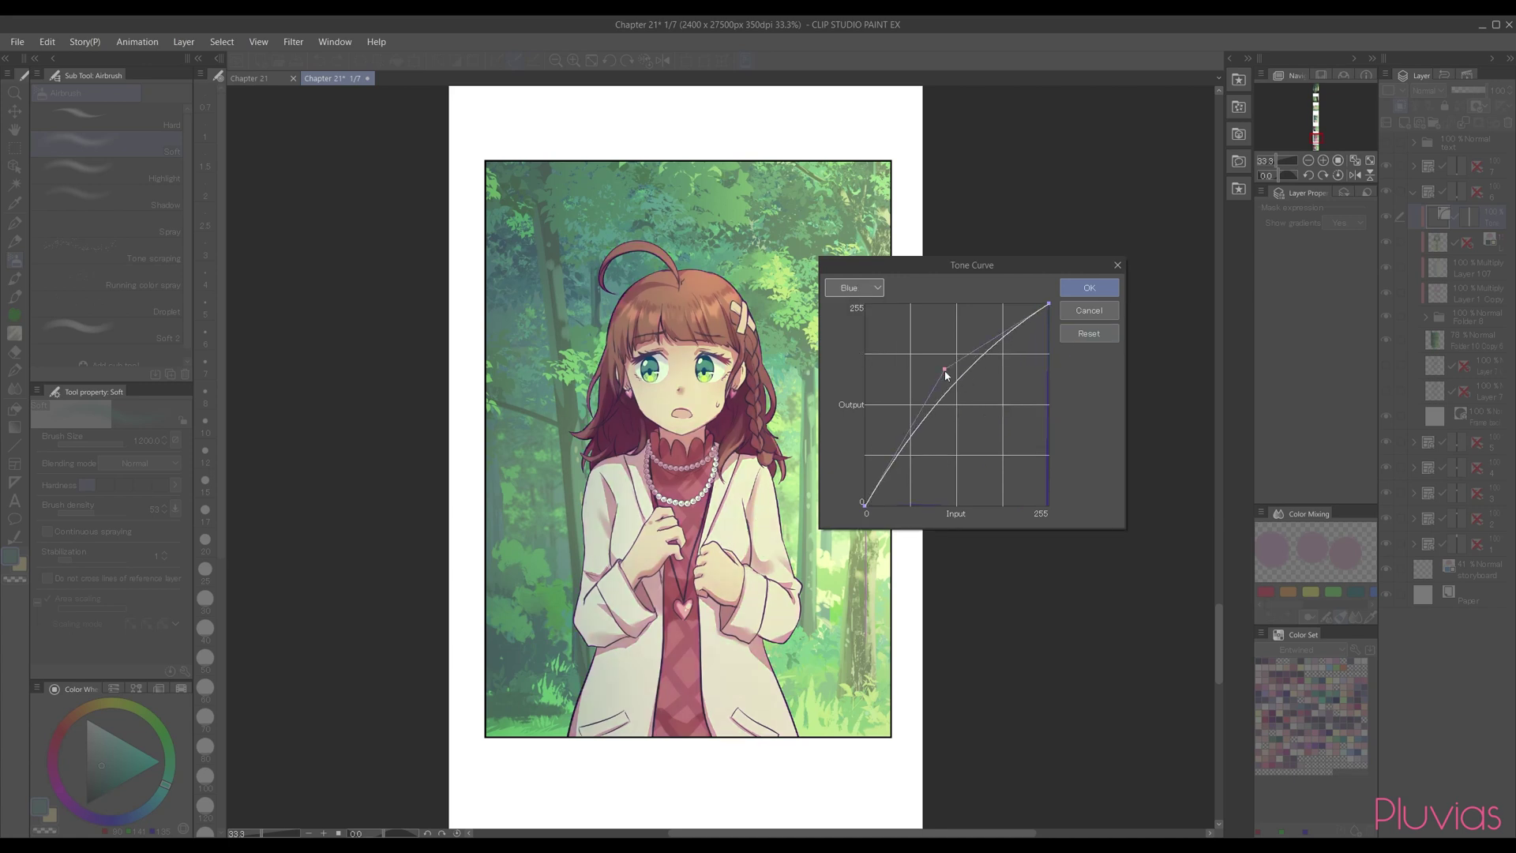
left_click_drag(944, 369, 975, 457)
left_click_drag(971, 456, 947, 521)
mouse_move(954, 412)
left_mouse_down()
mouse_move(950, 396)
mouse_move(962, 427)
mouse_move(960, 412)
left_mouse_up()
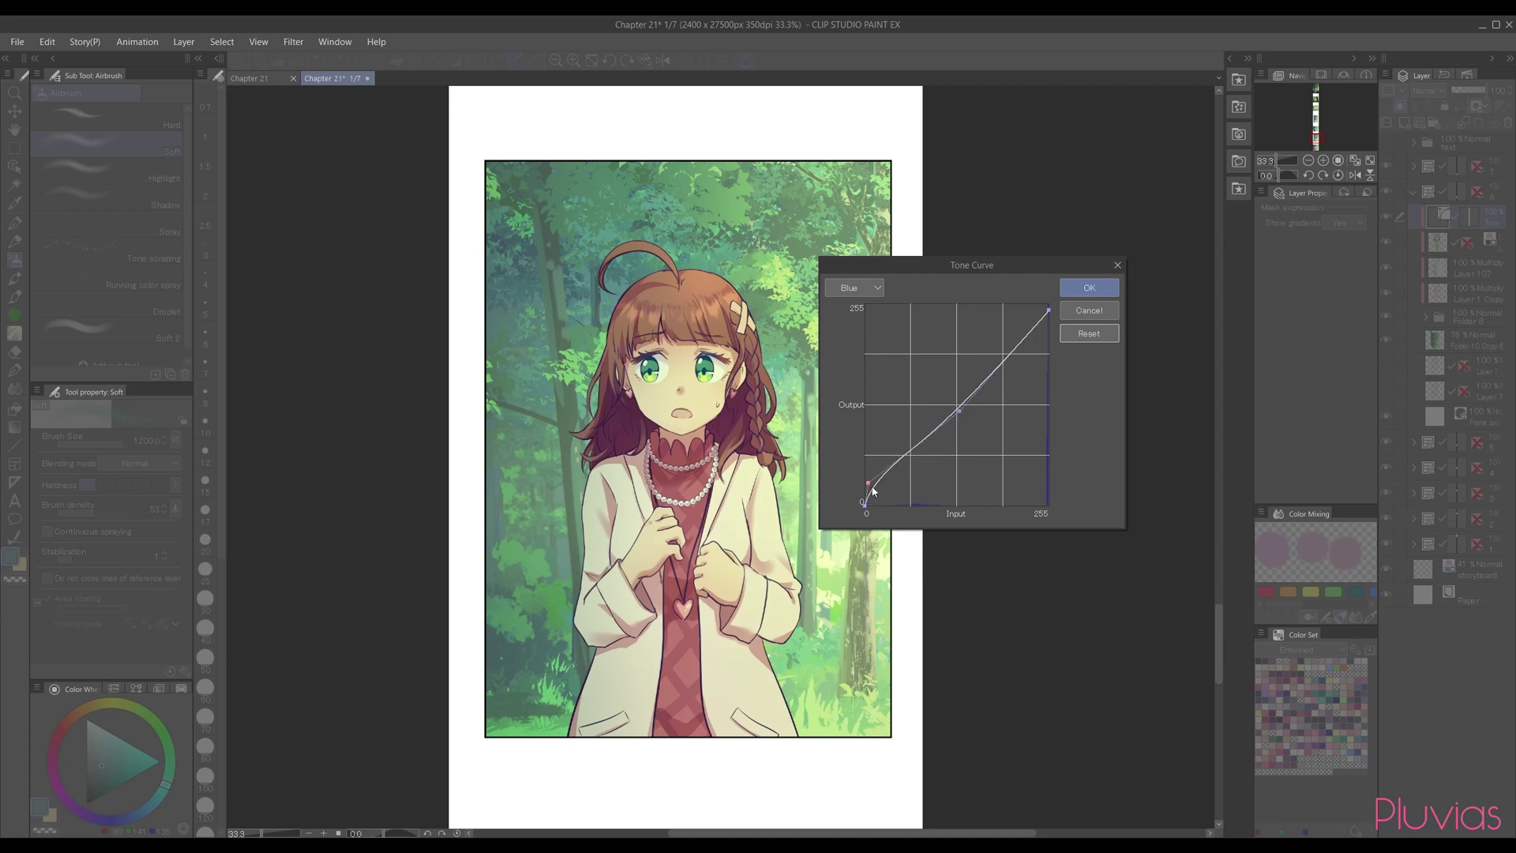